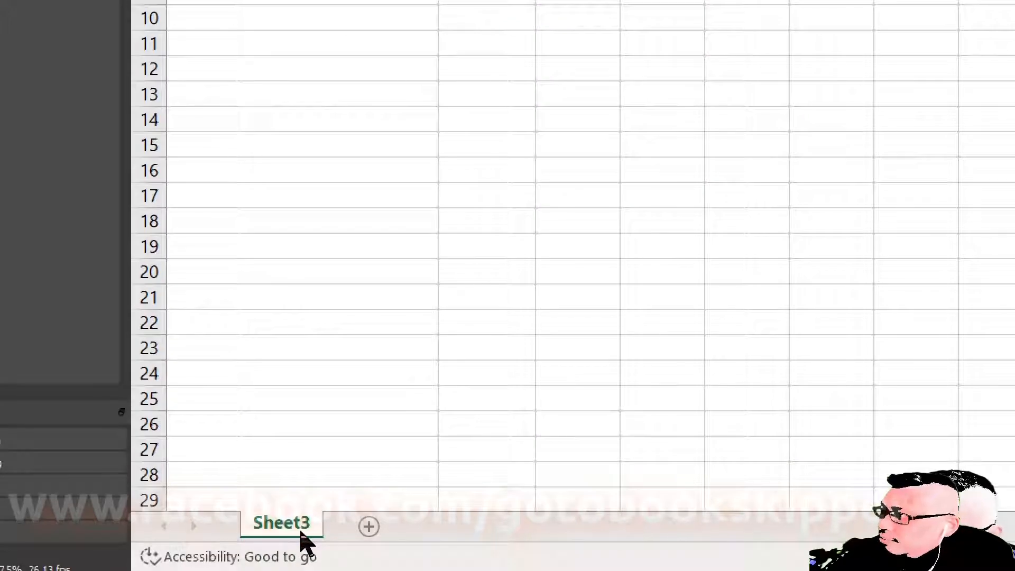
Step: Rename the Sheet3 worksheet as Sheet1
double_click(303, 531)
click(306, 533)
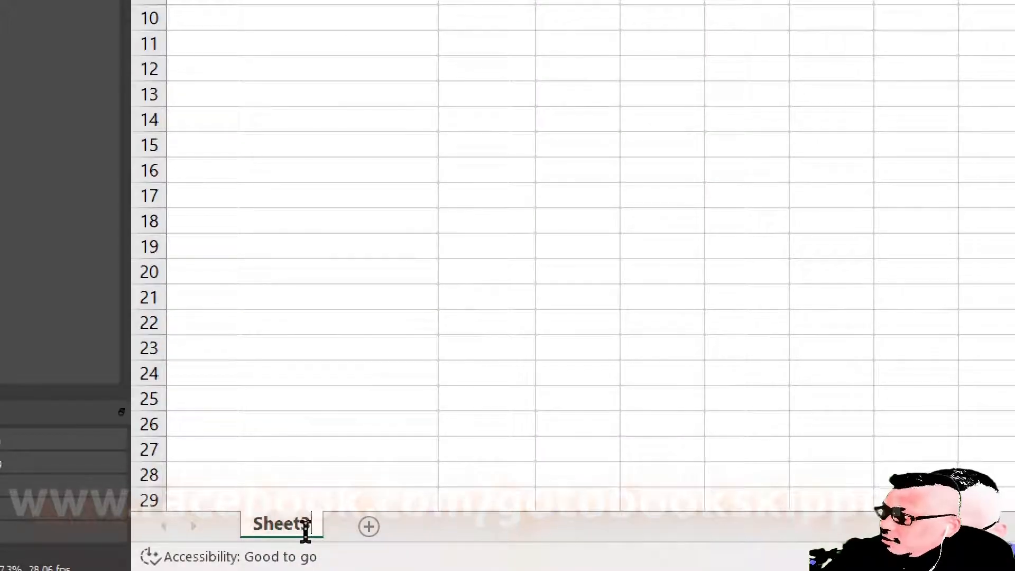
key(BackSpace)
text(1)
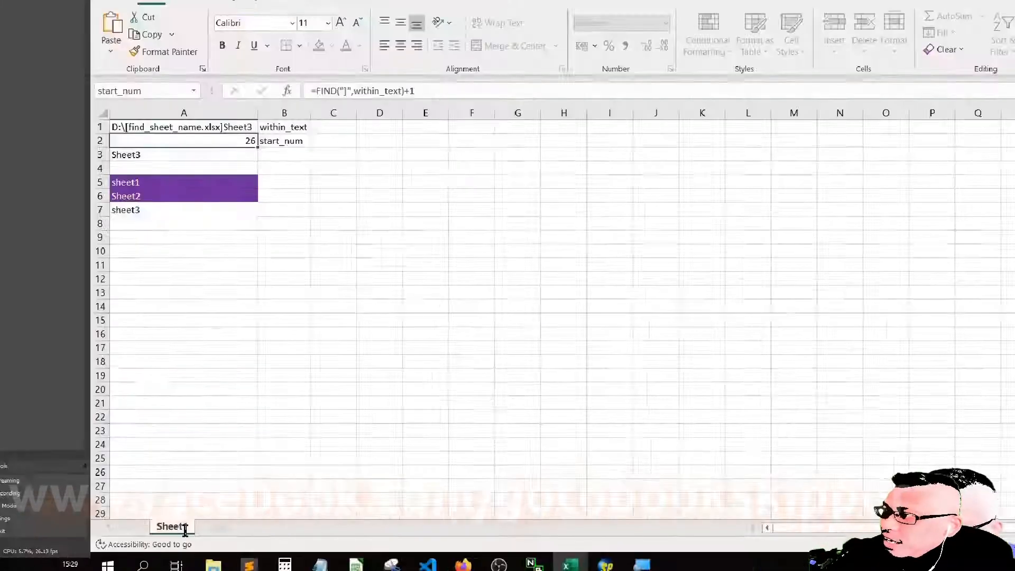
key(Return)
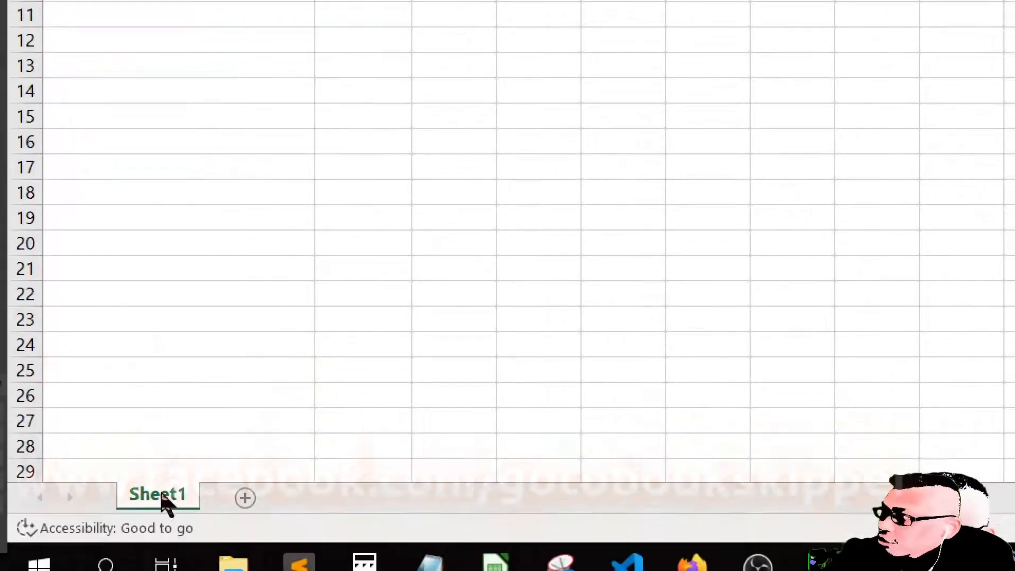
Step: Rename the worksheet as Sheet2
double_click(158, 495)
text(Sheet2)
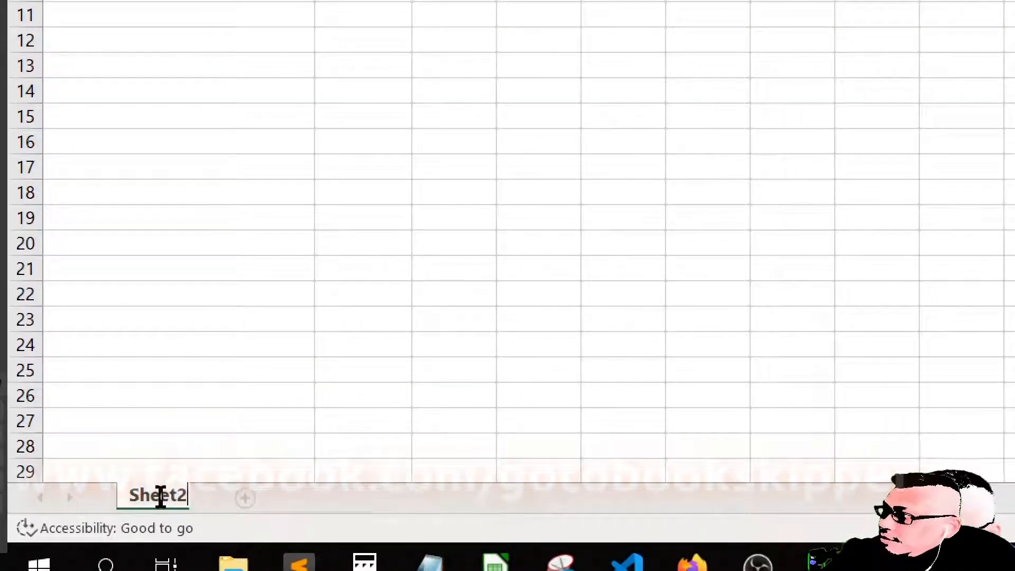
key(Return)
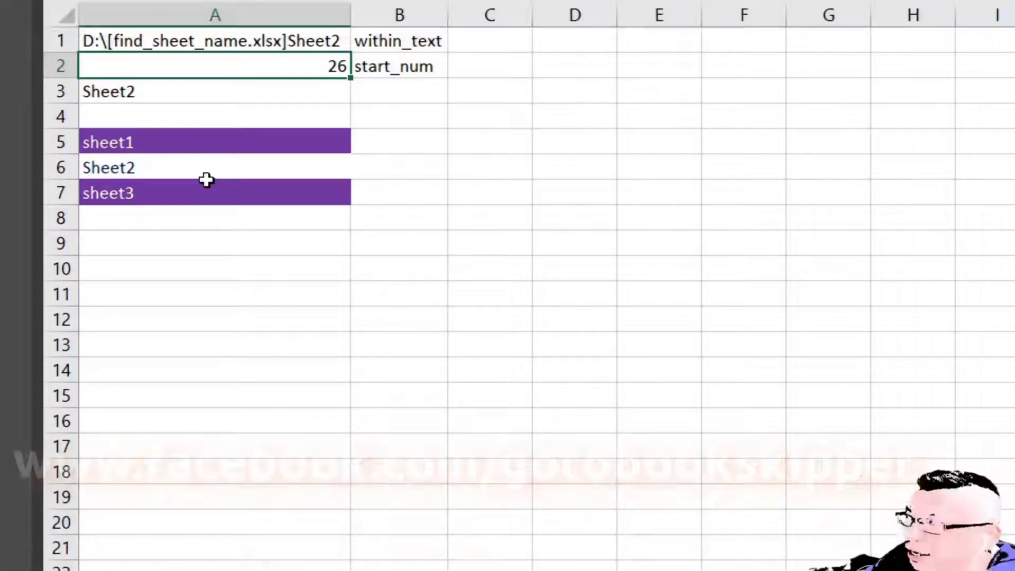
Step: Examine the formulas in cells A1, A2 and A3 that extract the worksheet name from the file path
click(376, 116)
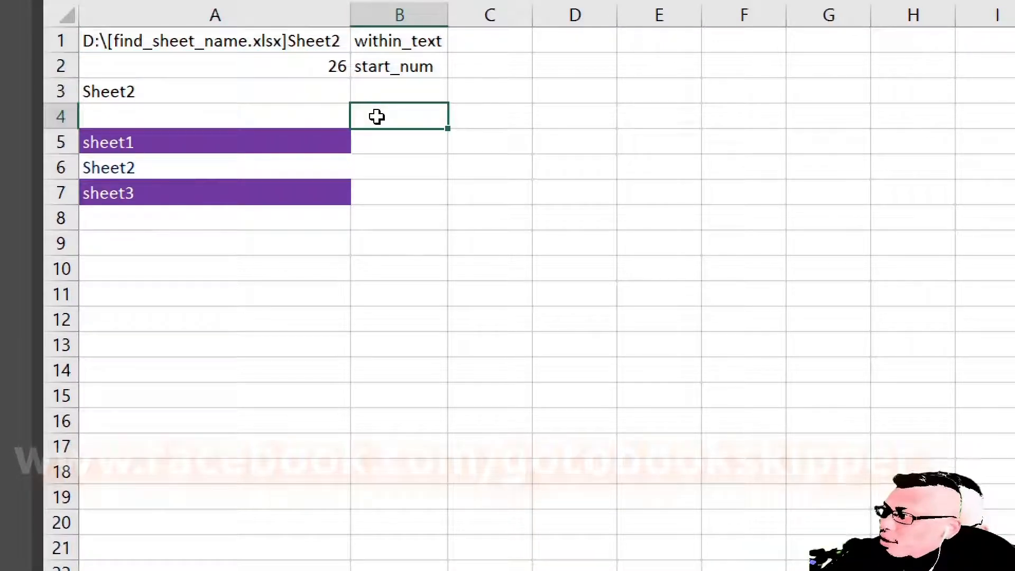
key(Up)
key(Up)
key(Left)
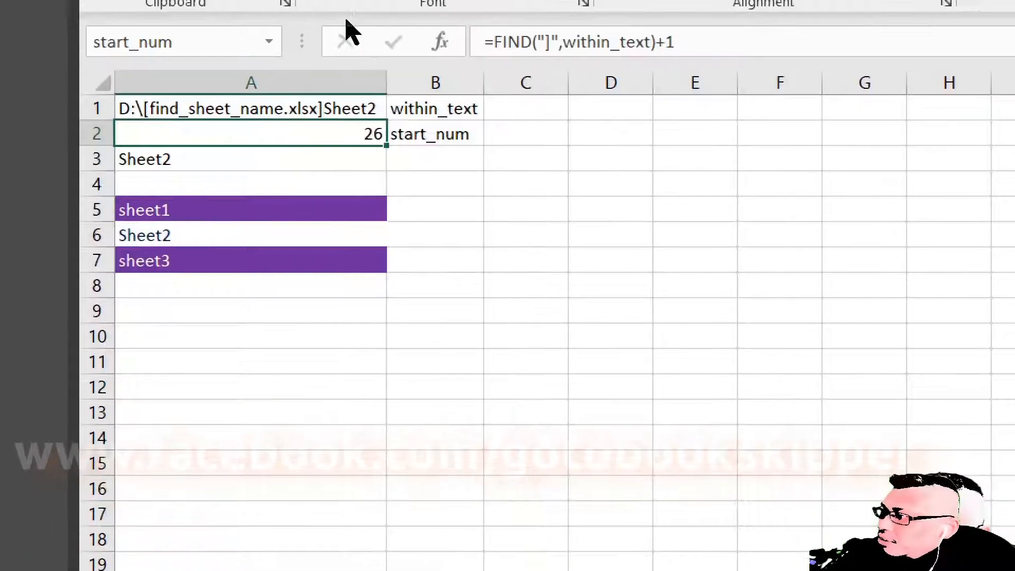
key(Down)
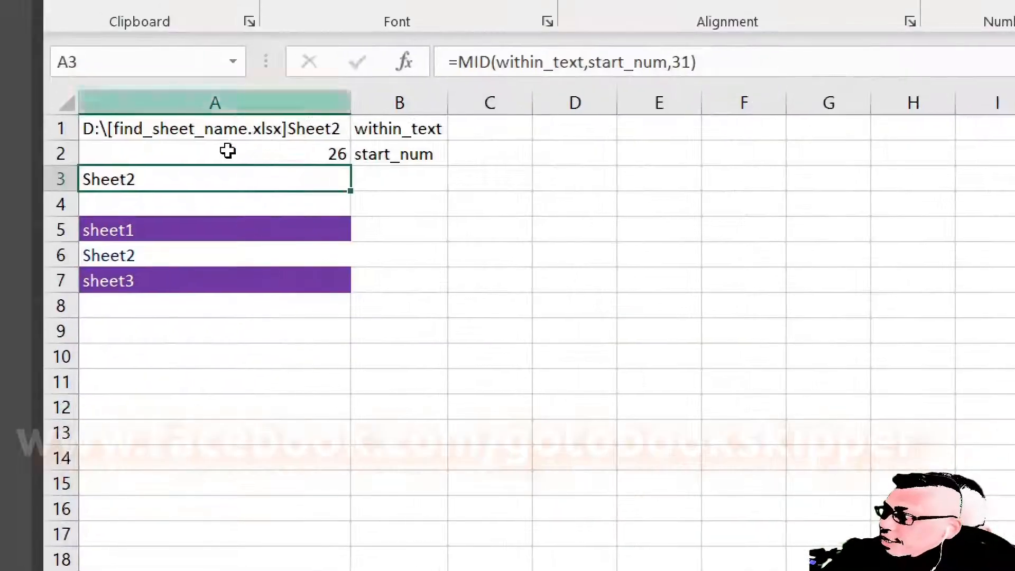
key(Up)
key(Up)
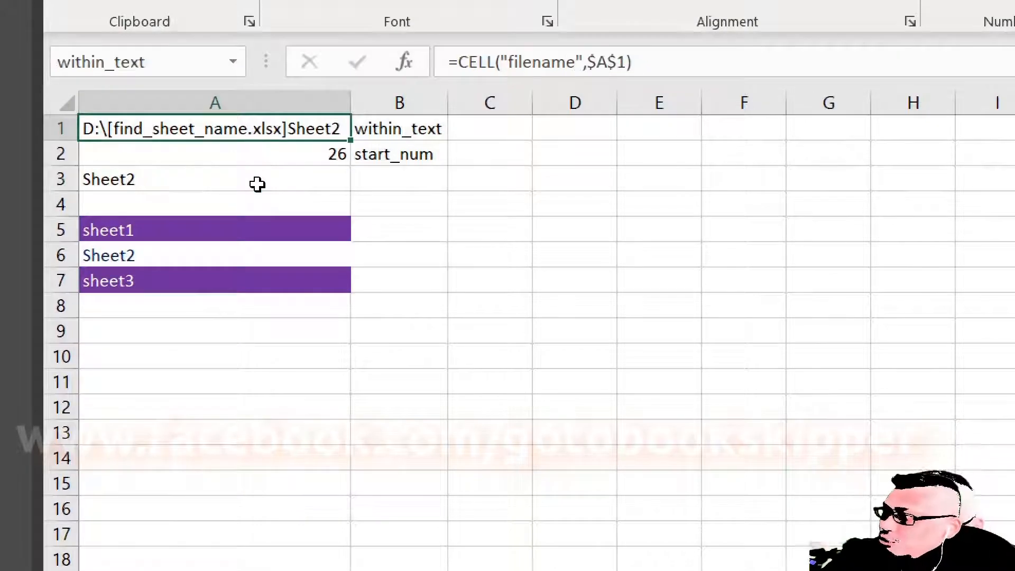
key(Down)
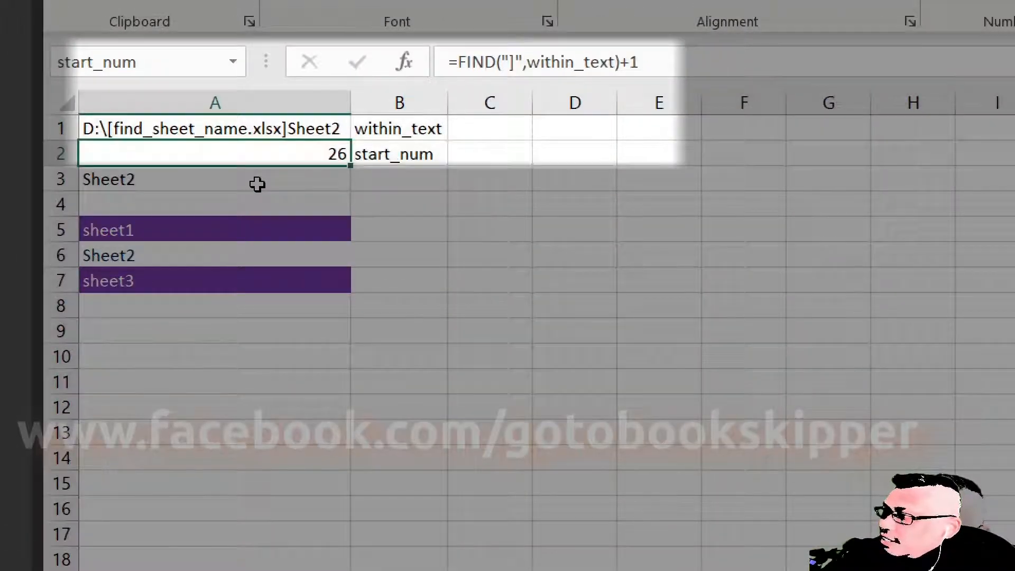
key(Down)
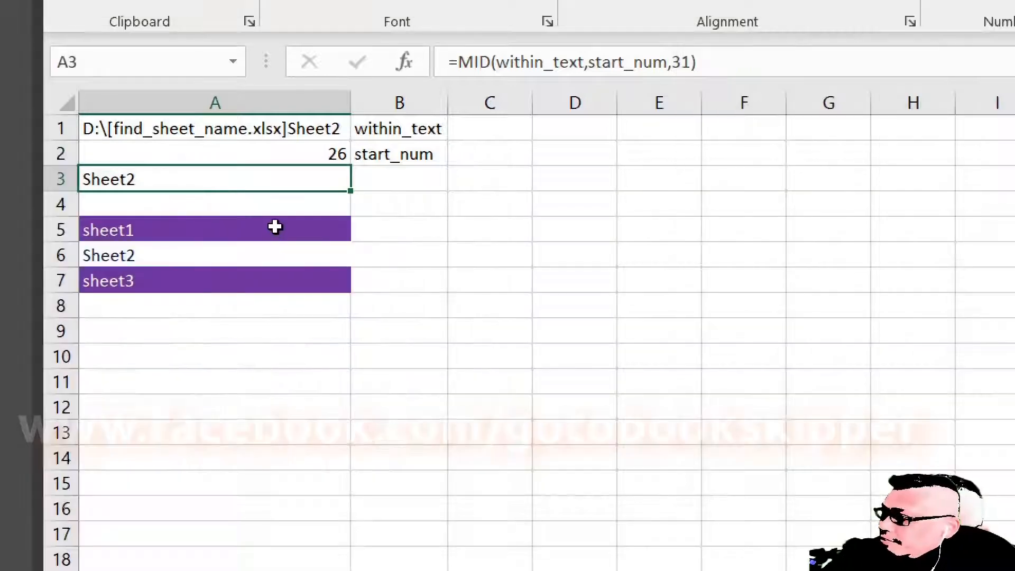
Step: Review the conditional formatting rules applied to the sheet-name list in A5:A7
click(275, 227)
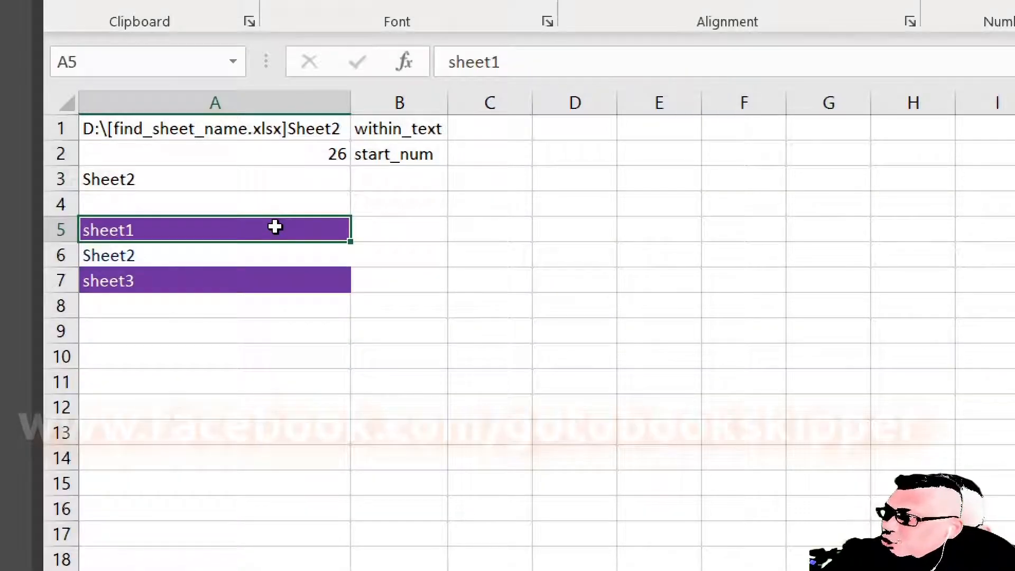
key(shift+Down)
key(shift+Down)
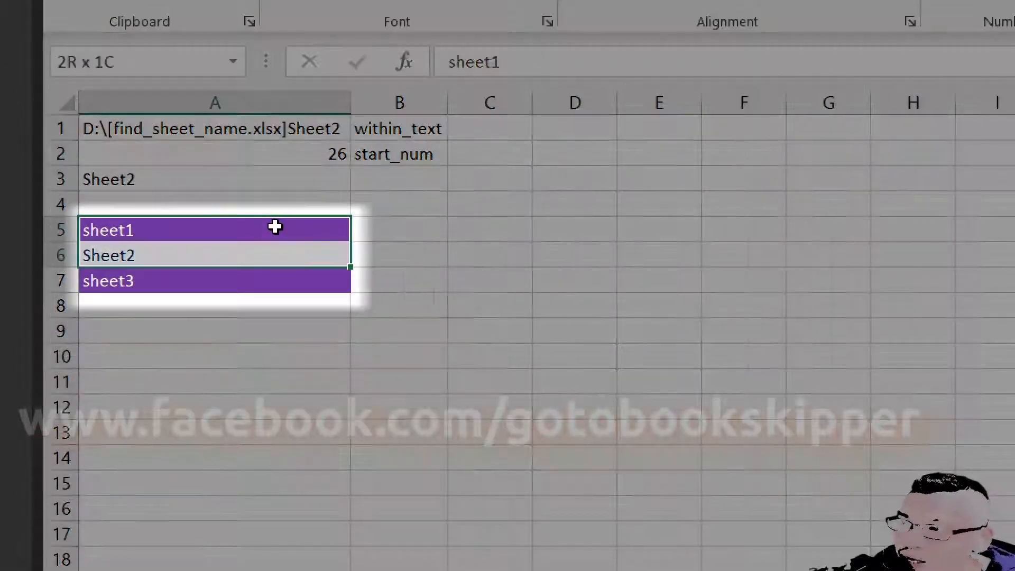
key(Up)
key(Down)
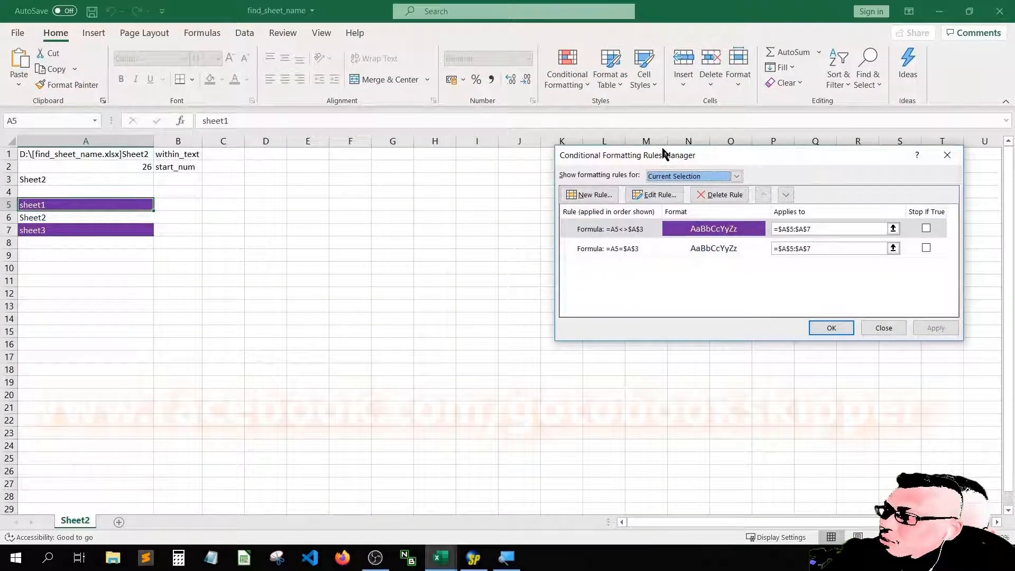
drag(665, 153, 315, 170)
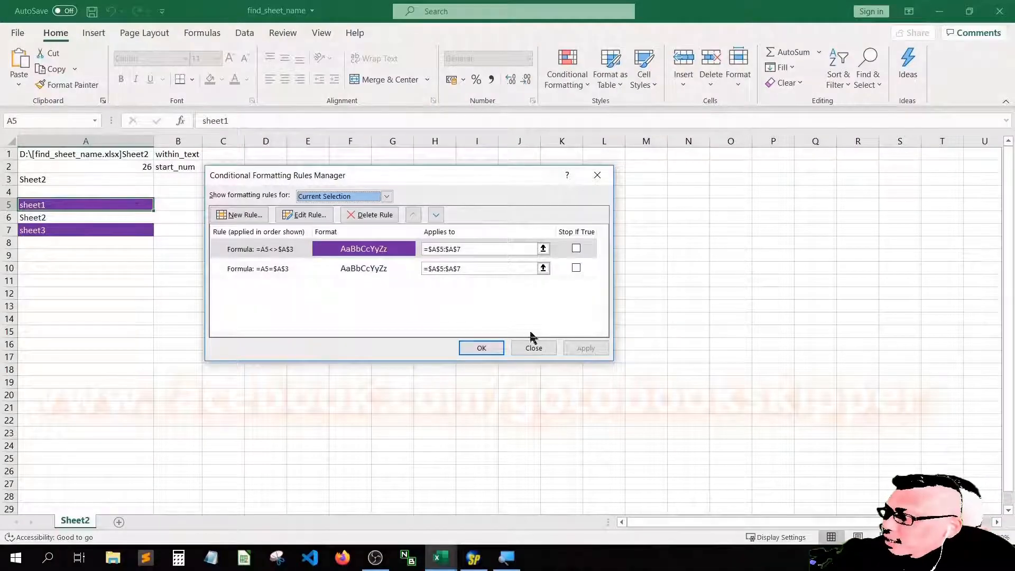
click(533, 347)
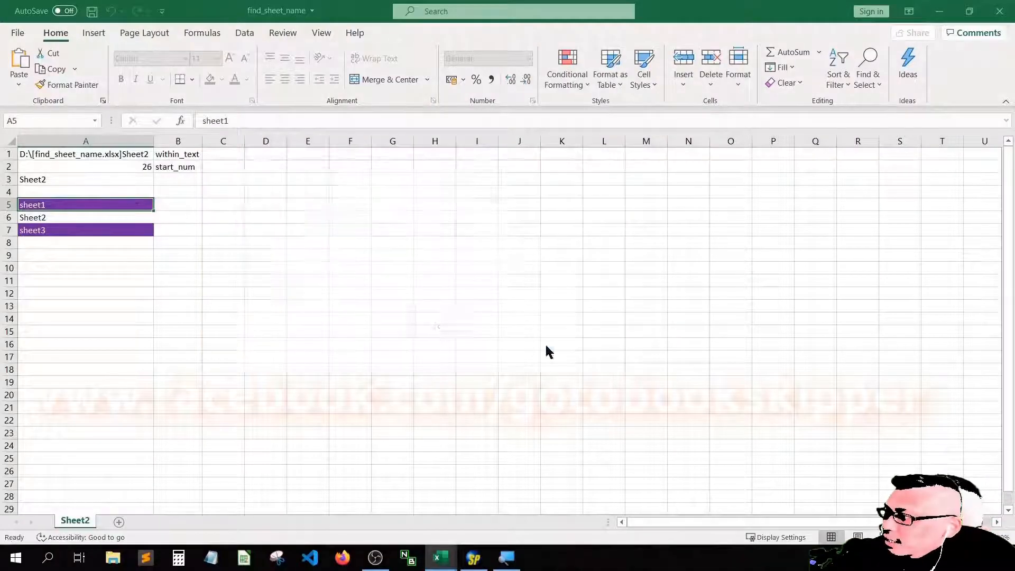
key(Right)
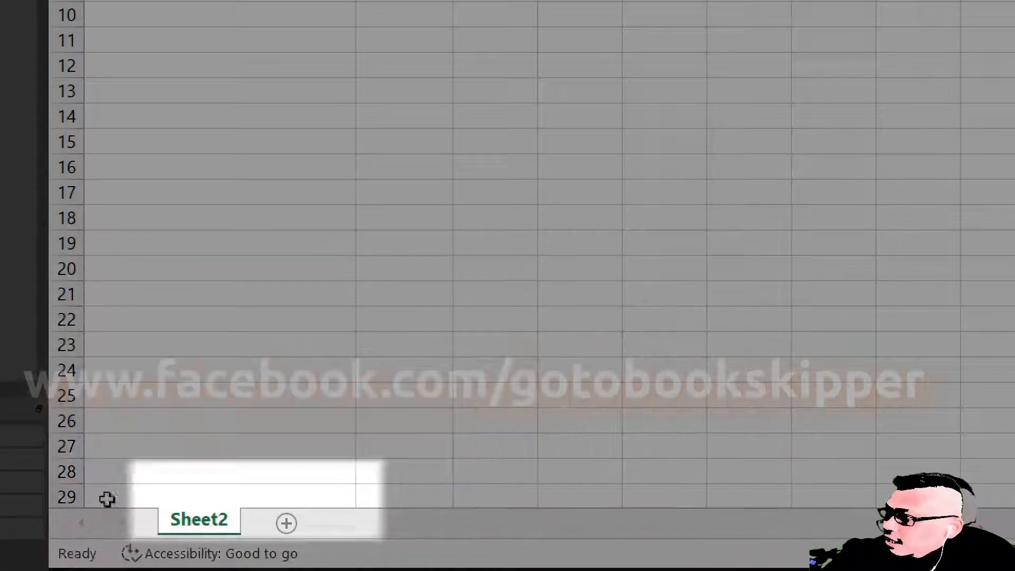
Step: Add a new worksheet and enter sheet1 in cell A5
click(288, 523)
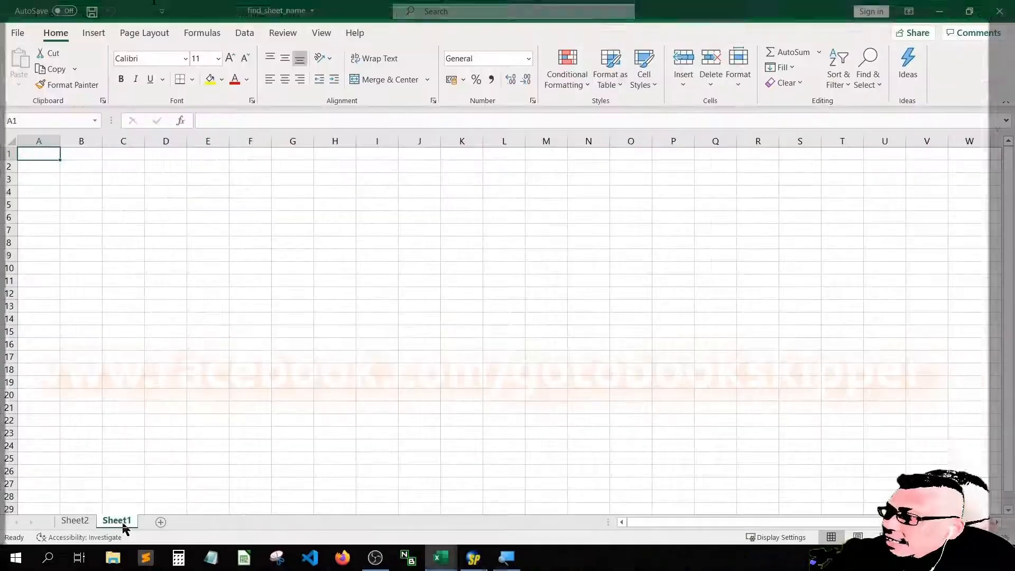
click(36, 204)
key(Up)
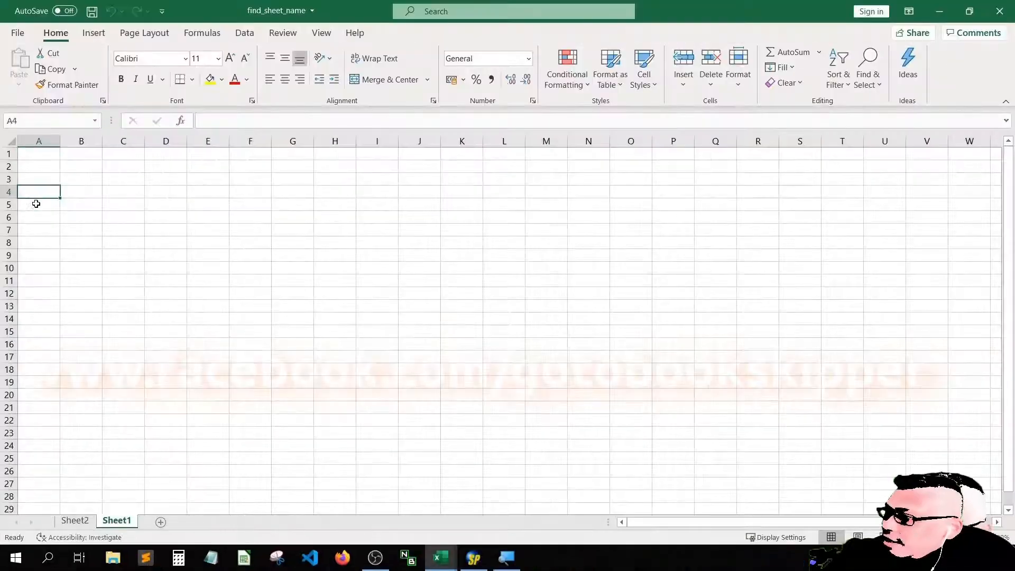
click(36, 204)
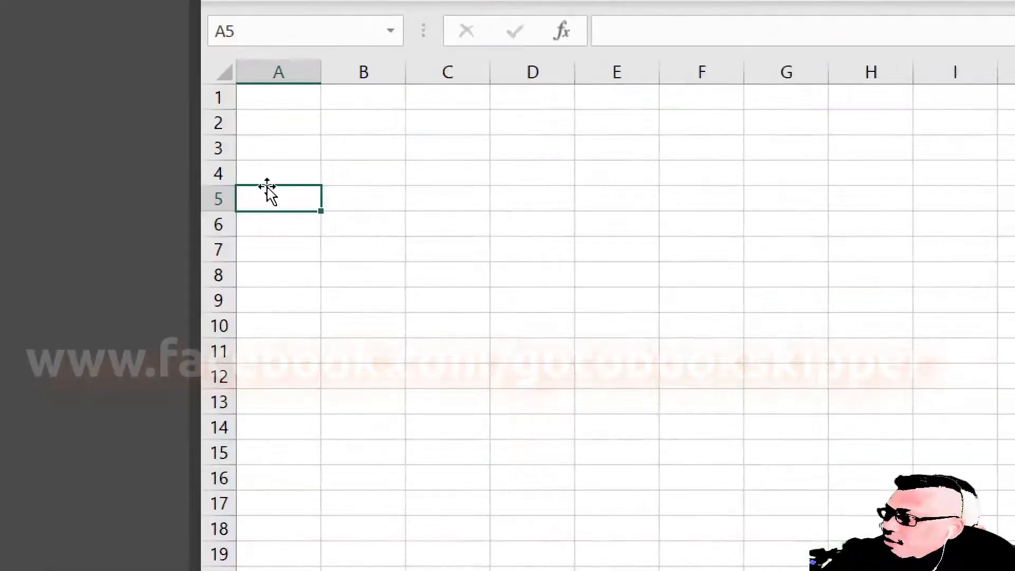
text(sheet)
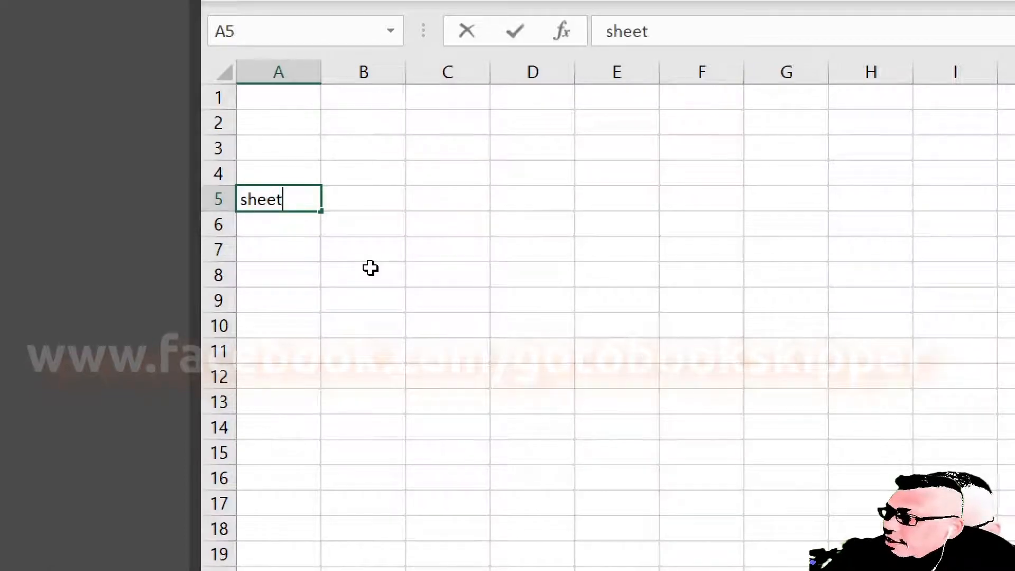
Step: Move the sheet1 entry from cell A5 to cell A7
key(ctrl+x)
key(Down)
key(Down)
key(ctrl+v)
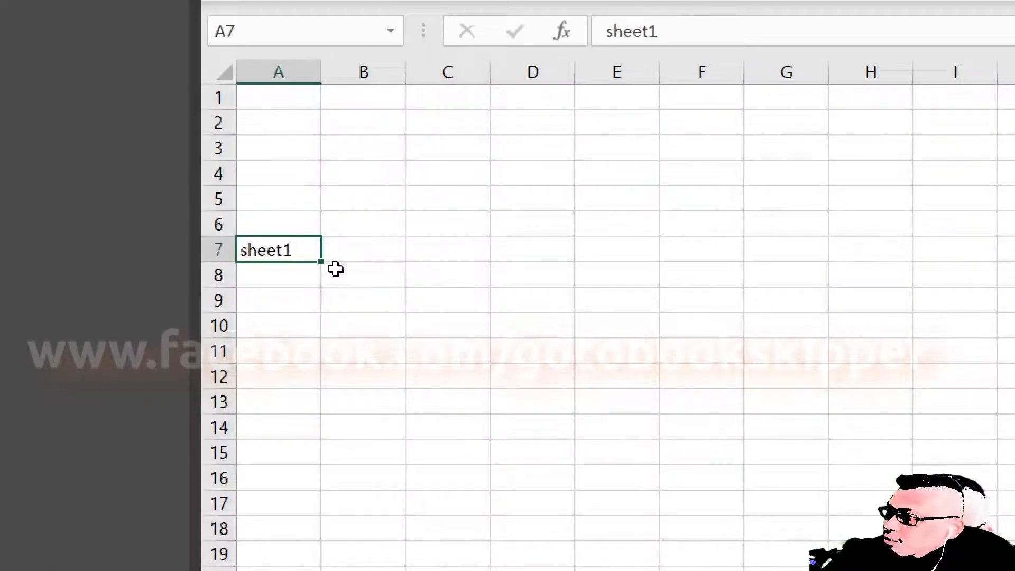
Step: Continue the sheet-name list with sheet2 in cell A8 and sheet3 in cell A9
click(307, 274)
text(sheet2)
key(Return)
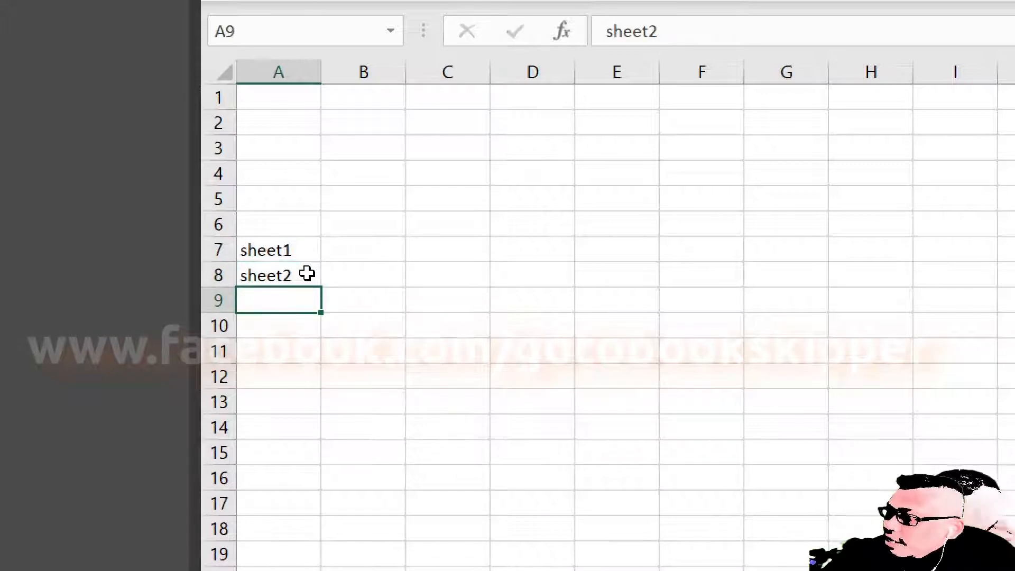
text(sheet3)
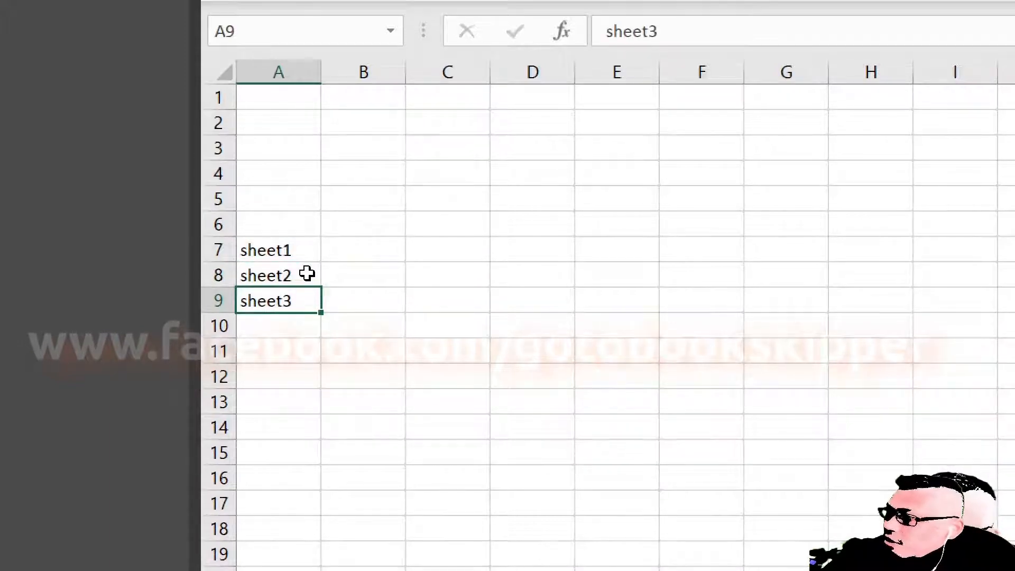
key(Up)
key(Up)
key(Up)
key(Up)
key(Up)
key(Up)
key(Up)
key(Up)
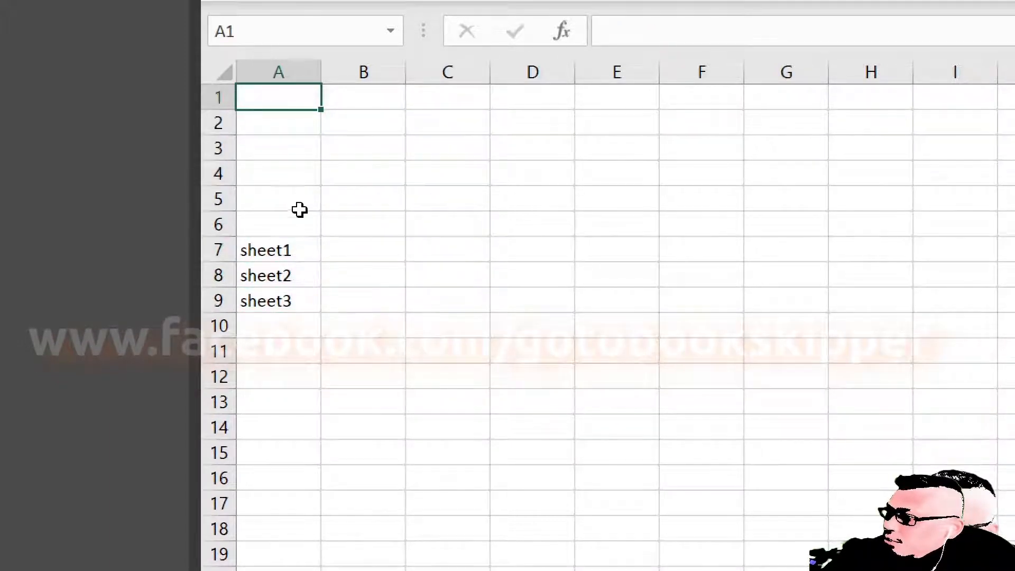
key(Down)
key(Down)
key(Down)
key(Down)
key(Down)
key(Down)
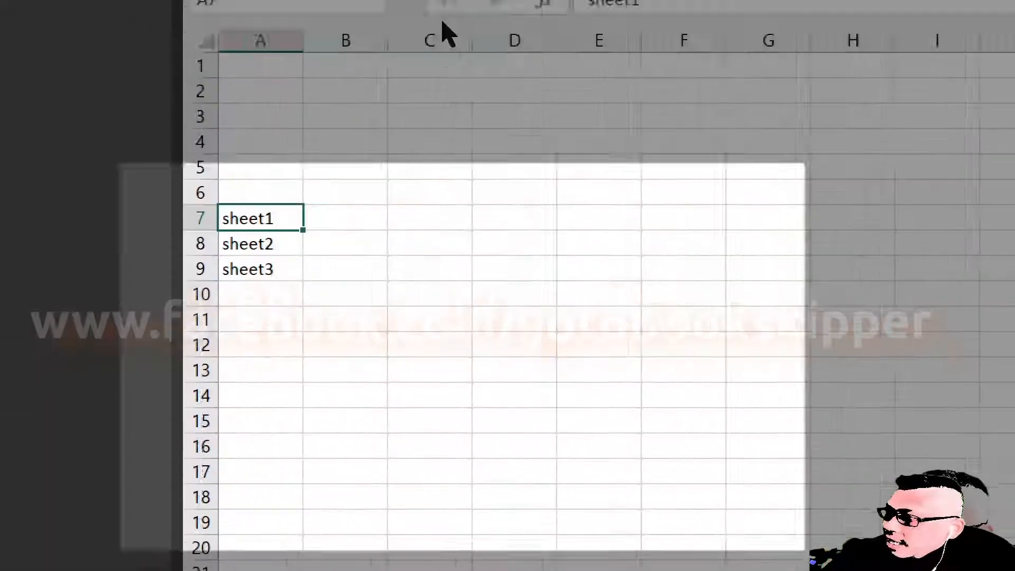
Step: Enter the formula =CELL("filename",$A$1) in cell A1 to return the workbook path with the sheet name
key(Up)
key(Up)
key(Up)
key(Up)
key(Up)
key(Up)
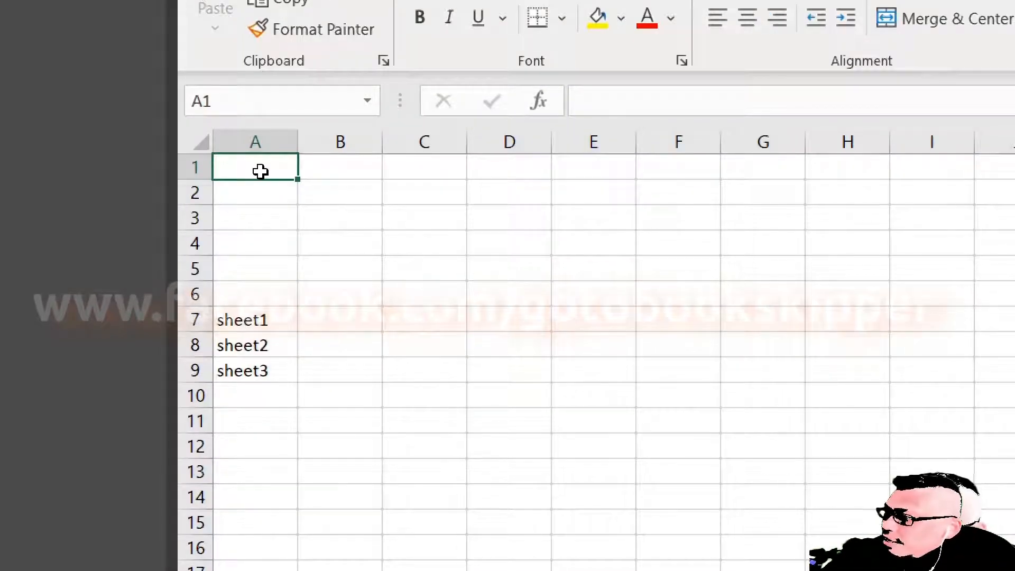
text(=cell()
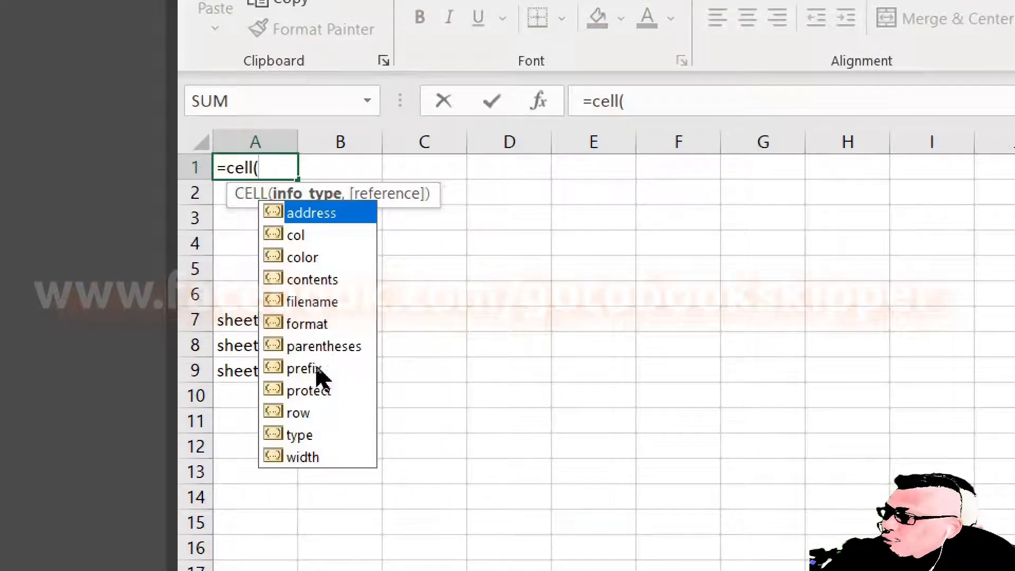
click(326, 301)
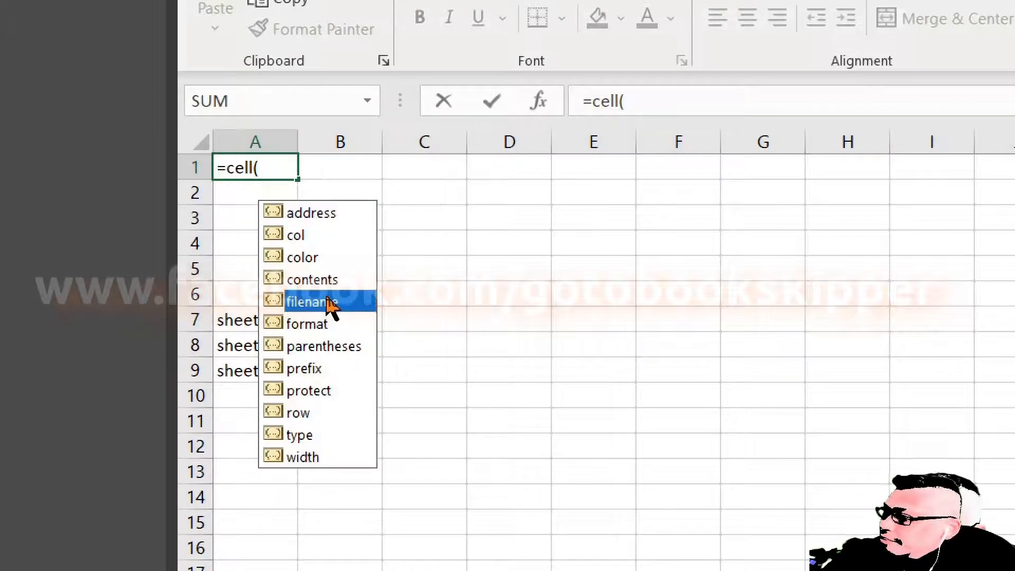
double_click(327, 302)
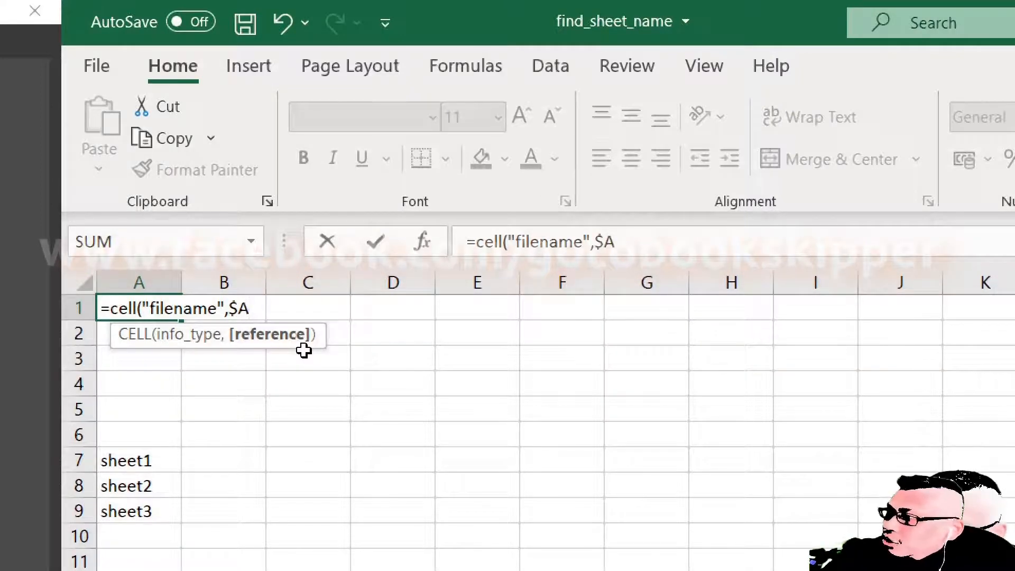
text(1))
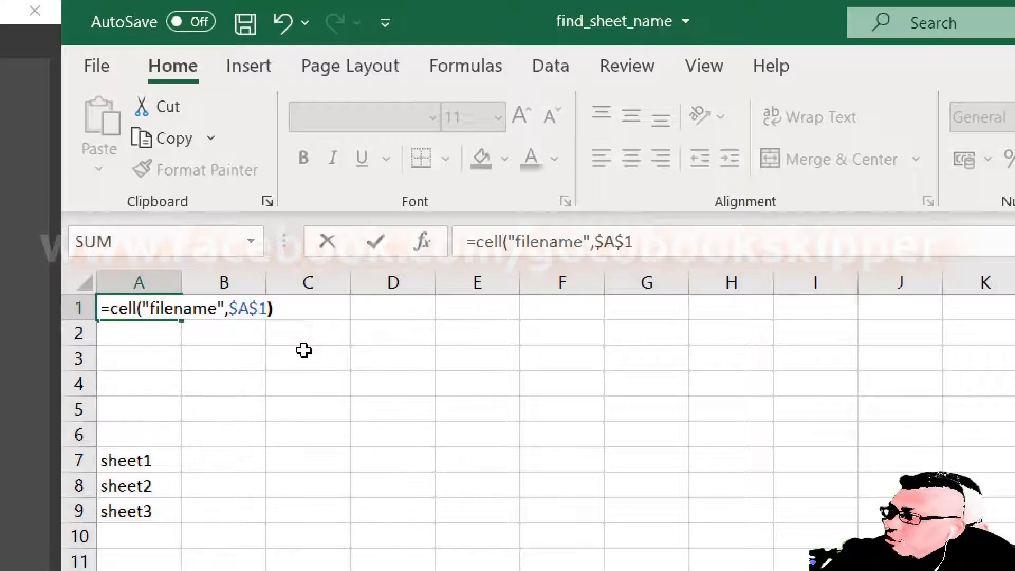
key(Return)
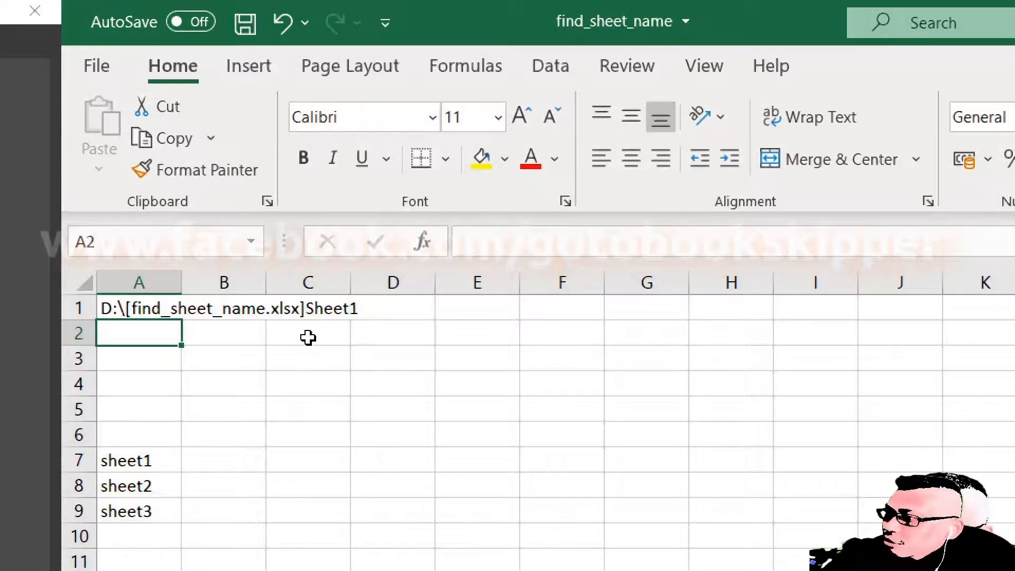
key(Up)
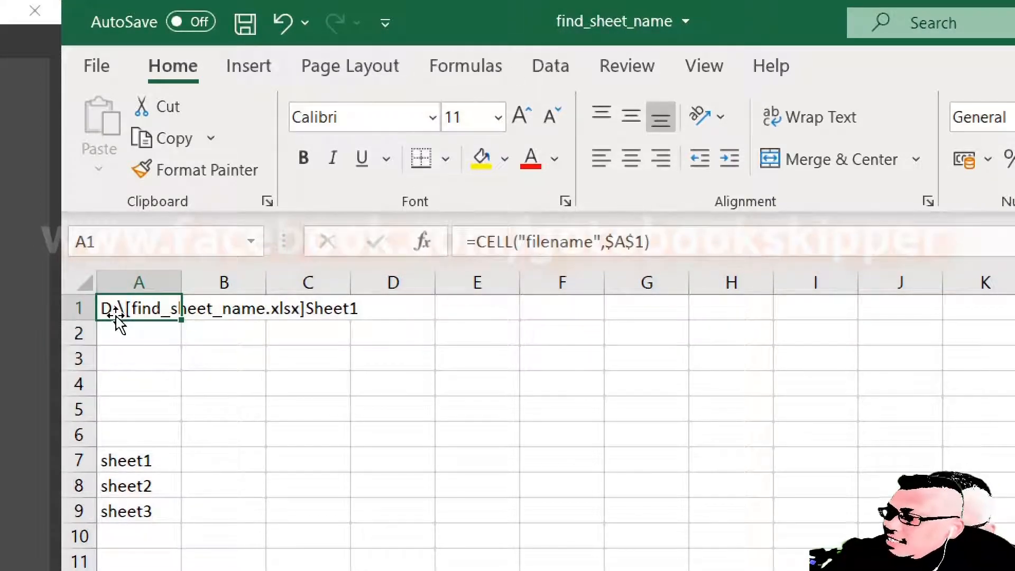
click(186, 333)
text([])
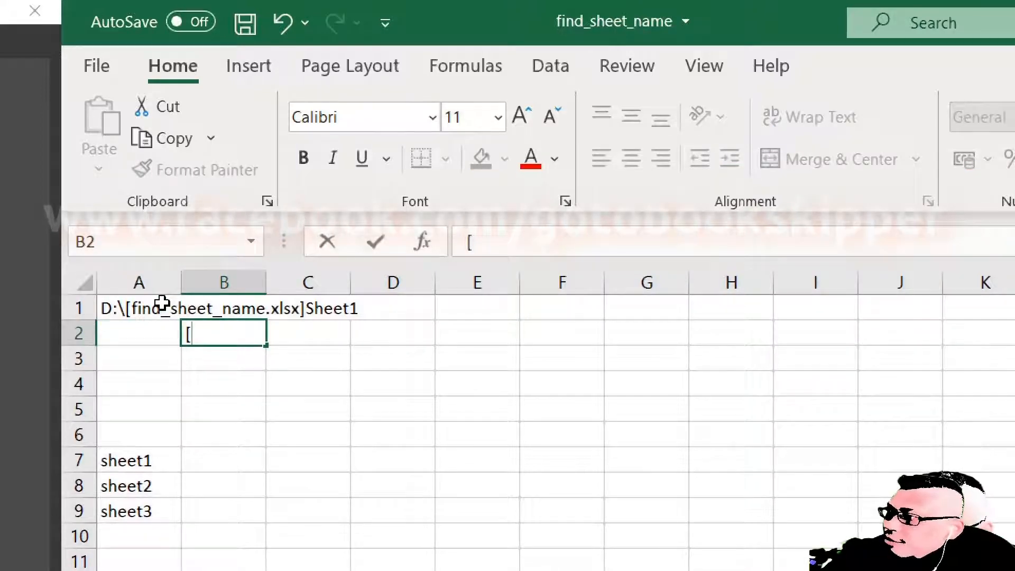
text(file_name])
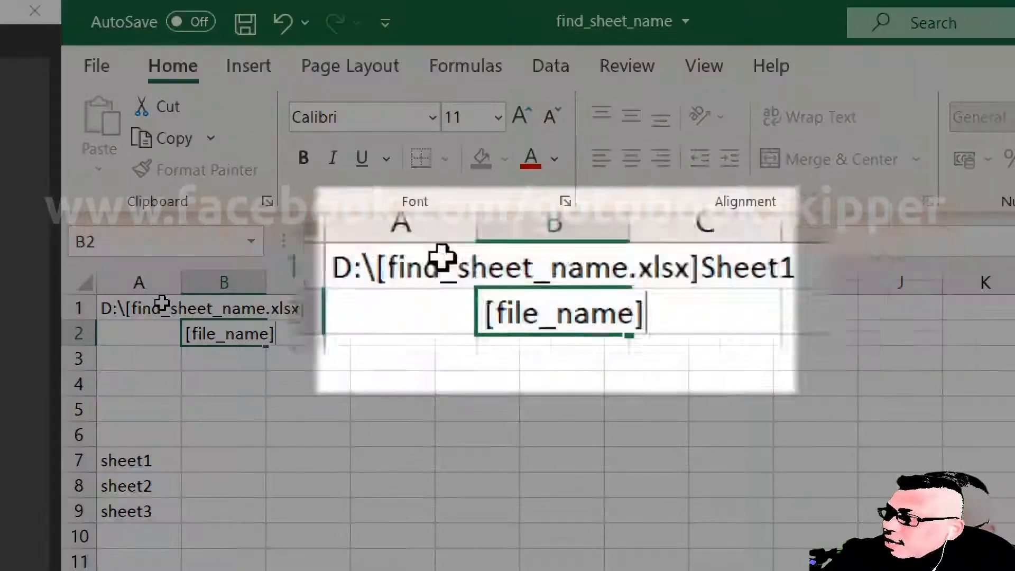
key(Escape)
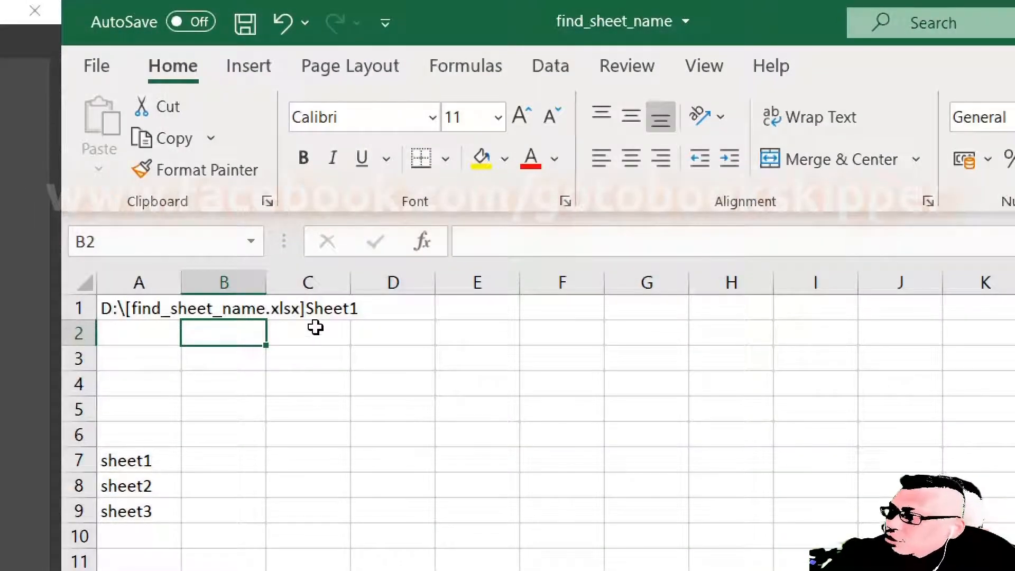
click(388, 310)
click(346, 310)
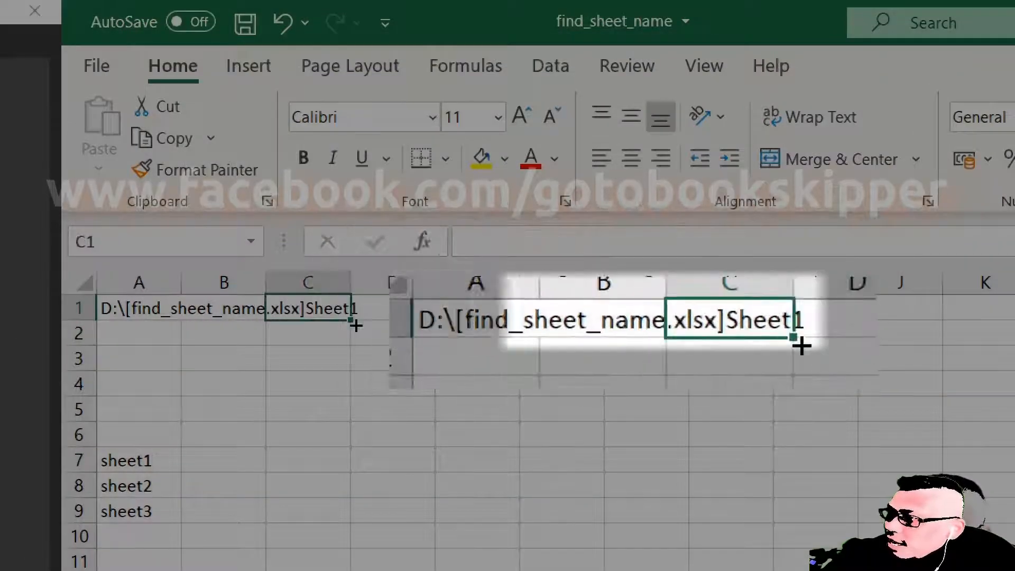
key(Left)
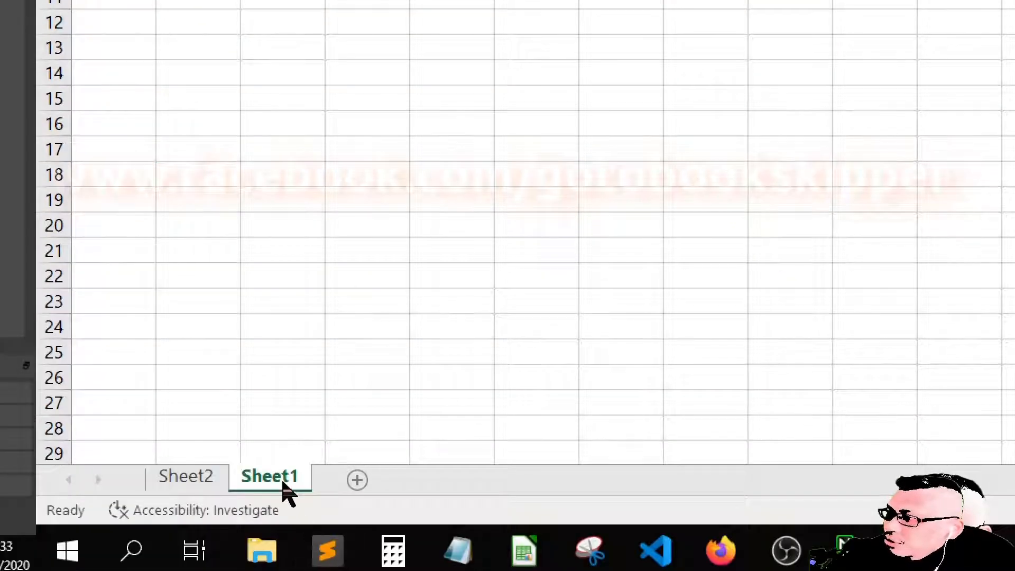
Step: Rename the Sheet1 worksheet to Sheet3
double_click(283, 484)
key(Right)
key(BackSpace)
text(3)
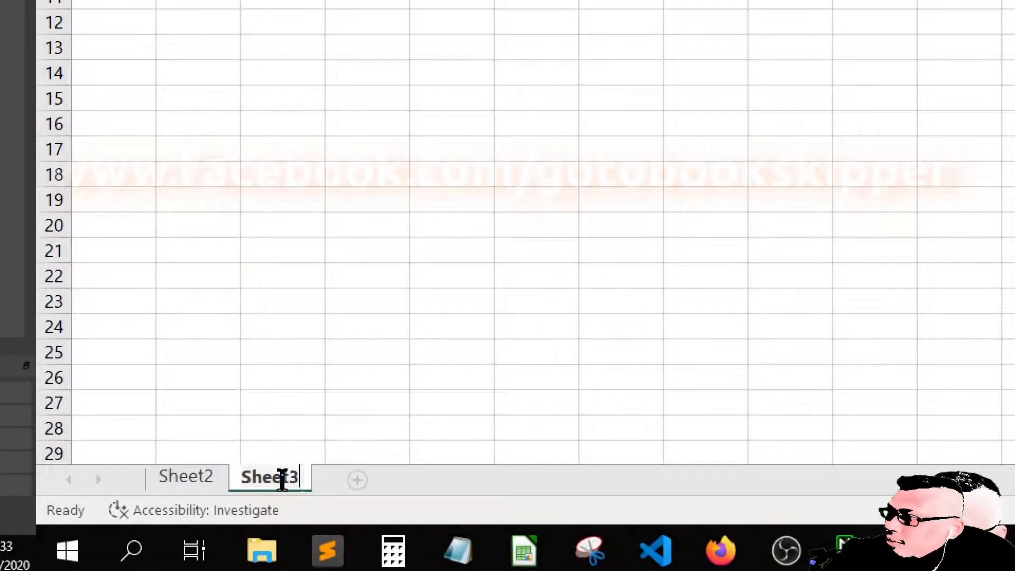
key(Return)
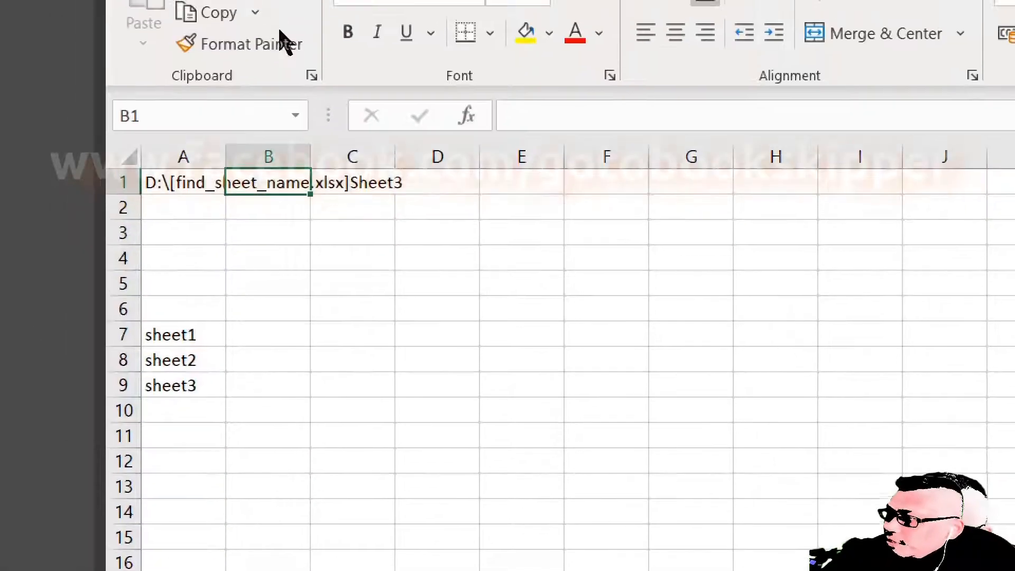
click(221, 190)
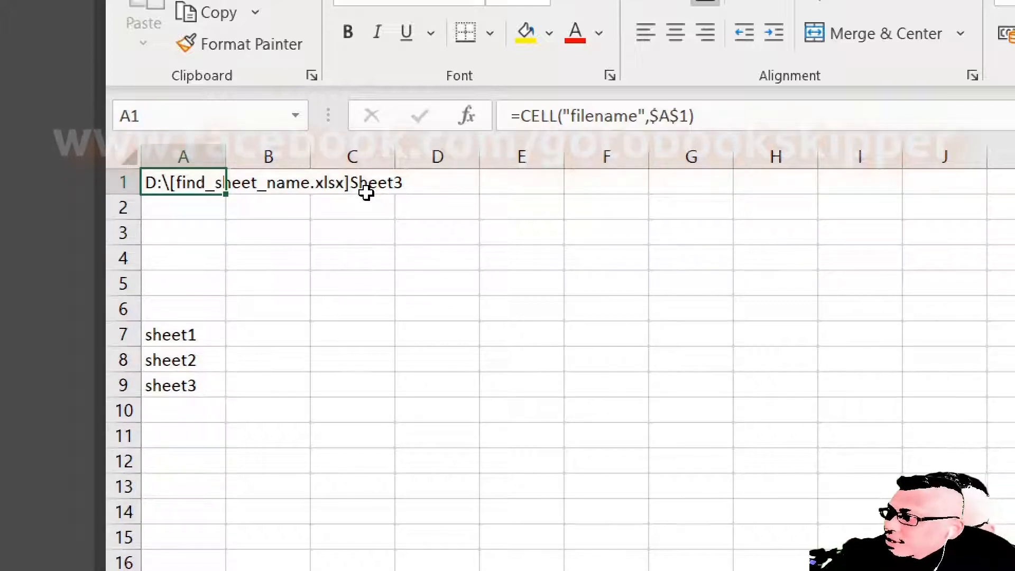
key(Return)
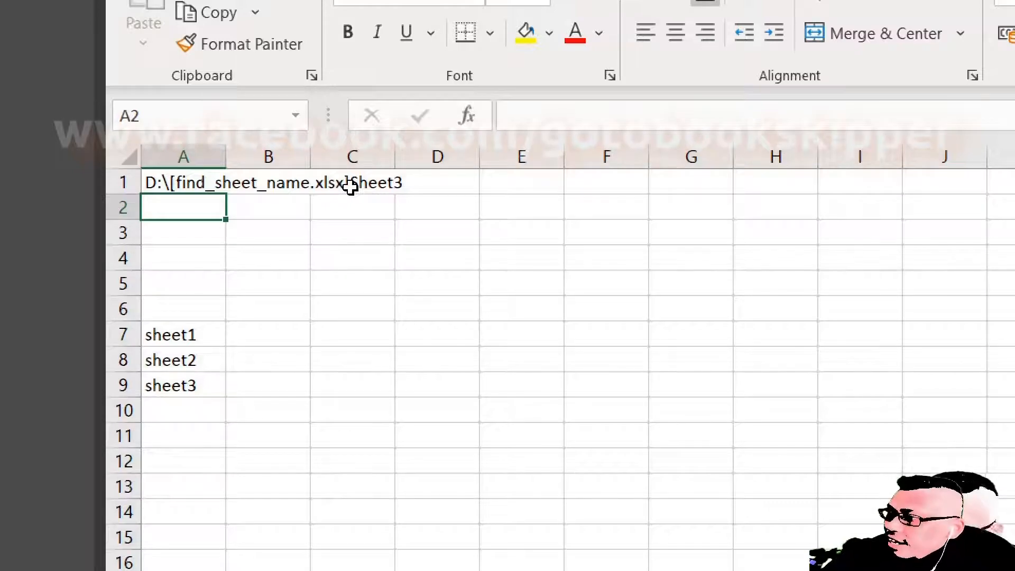
key(Escape)
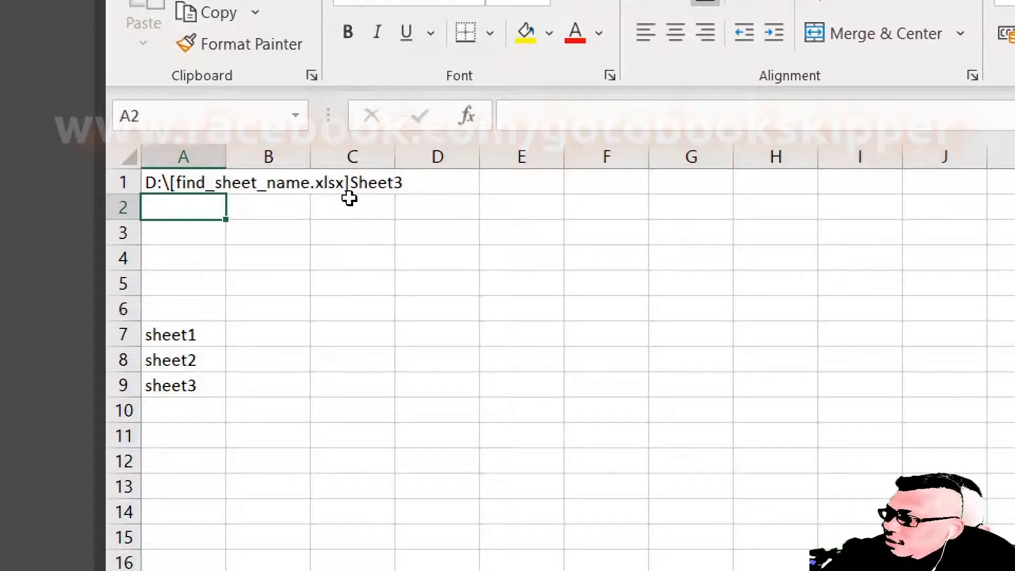
click(307, 203)
key(F2)
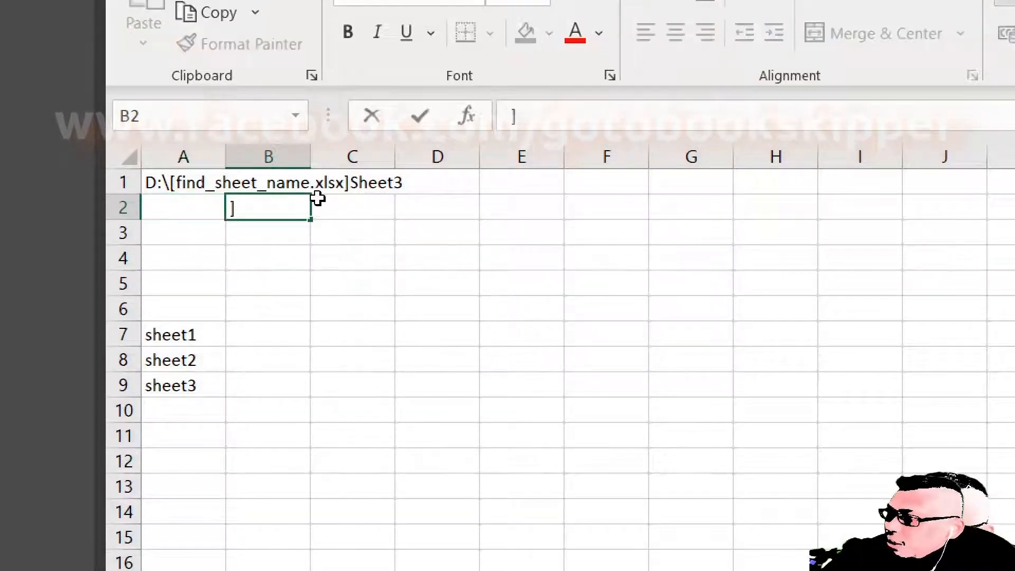
key(Escape)
Step: Enter the formula =FIND("]",A1,) in cell A2 to locate the closing bracket in the path
key(Left)
text(=find()
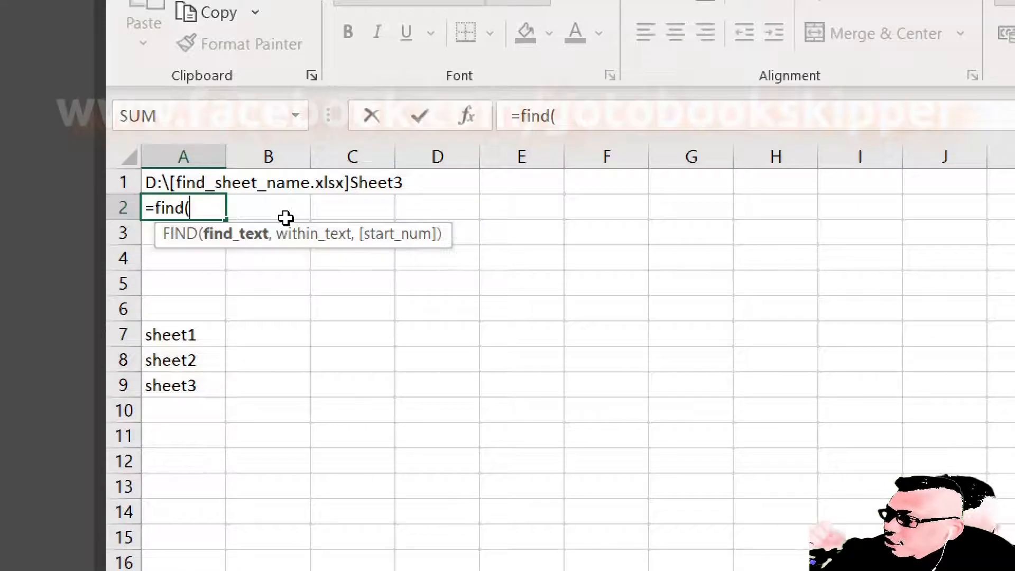
text("")
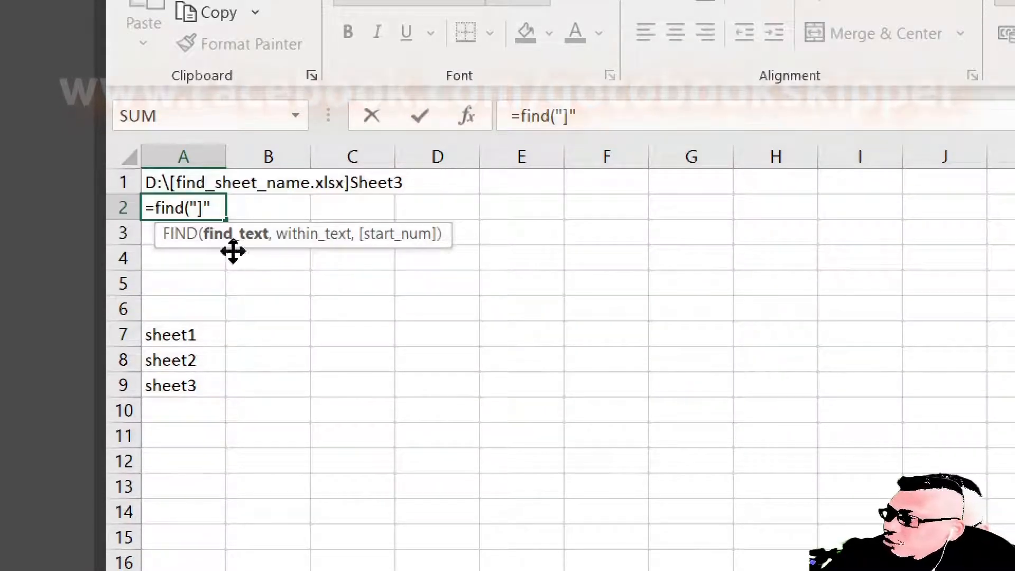
click(238, 208)
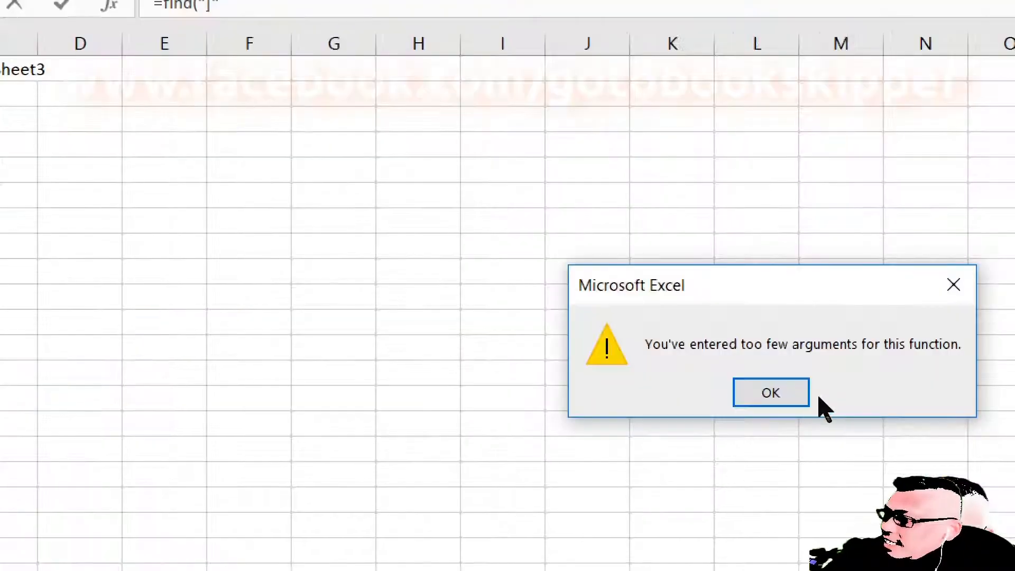
click(795, 395)
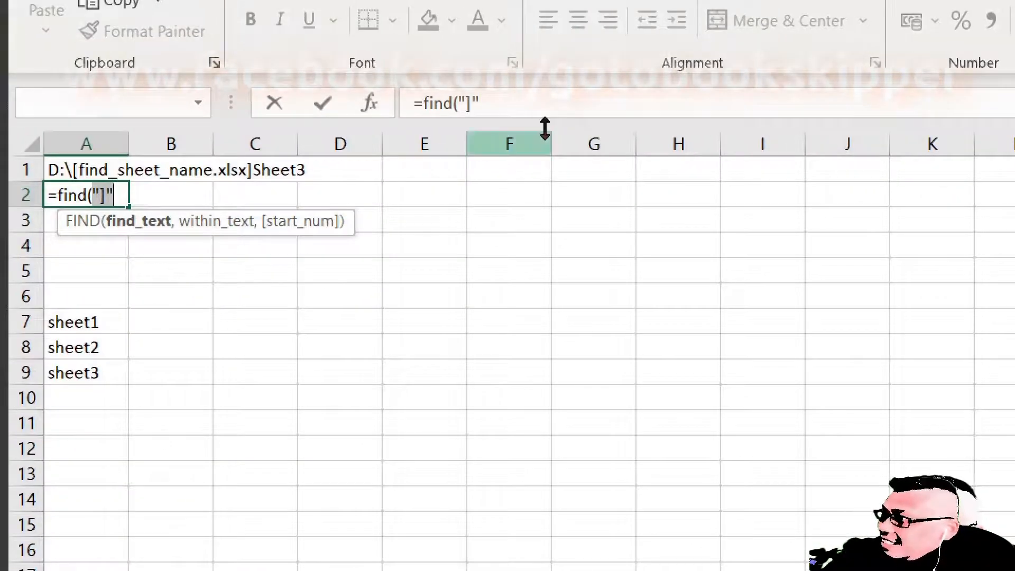
click(530, 106)
text(,)
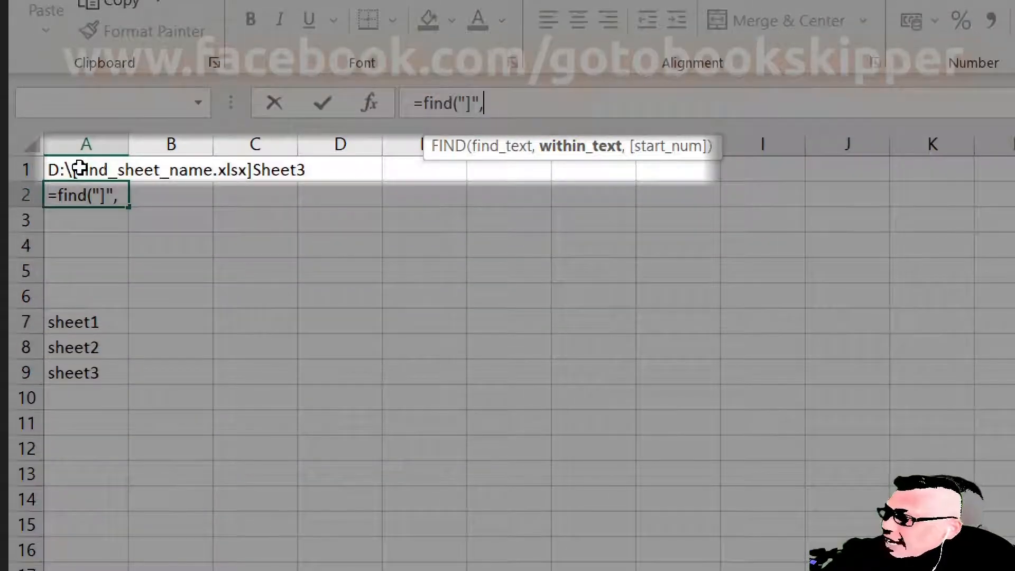
click(80, 169)
text(,)
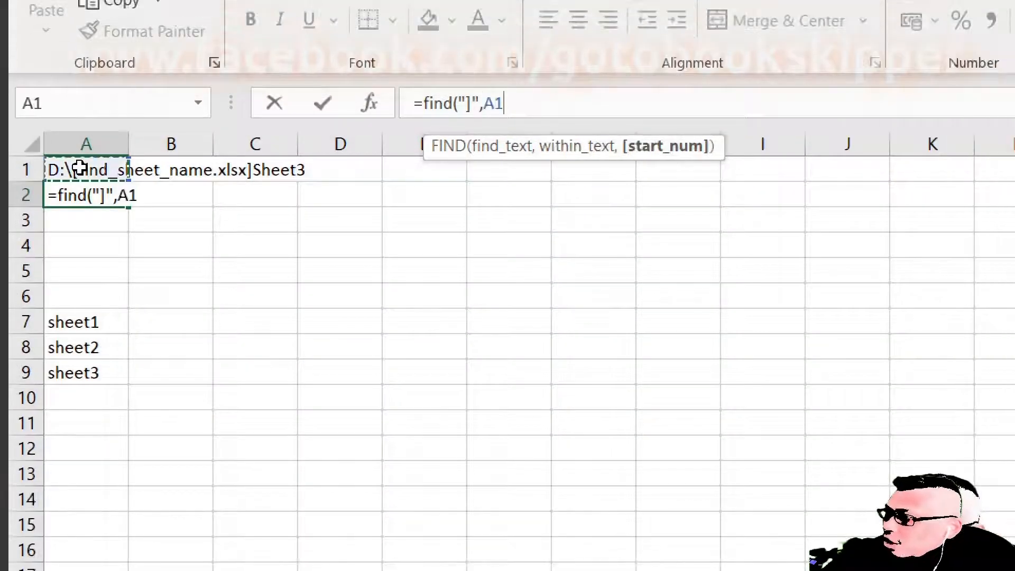
text())
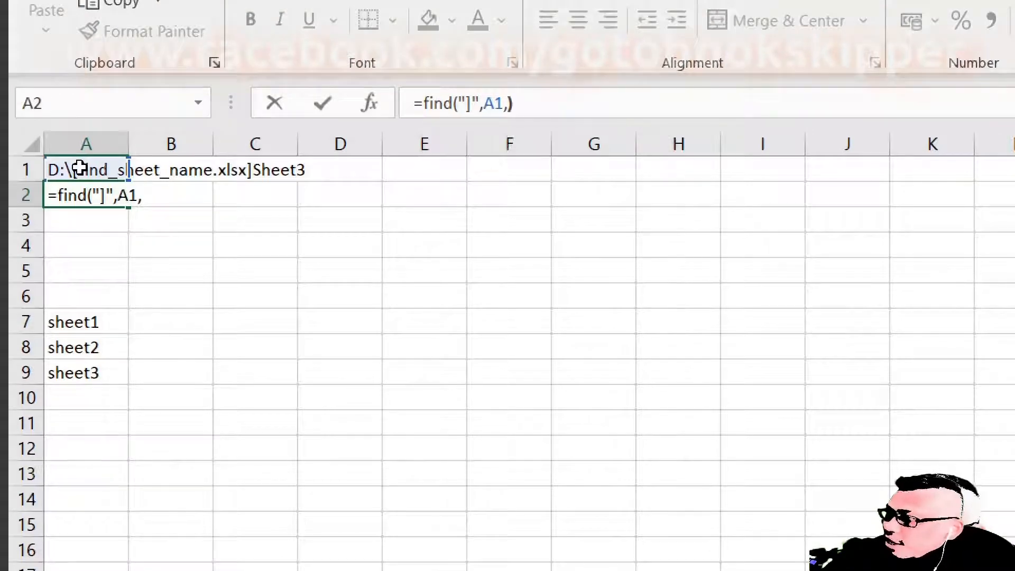
key(ctrl+Return)
Step: Copy CELL("filename",$A$1) without the equals sign from the formula in cell A1
key(Up)
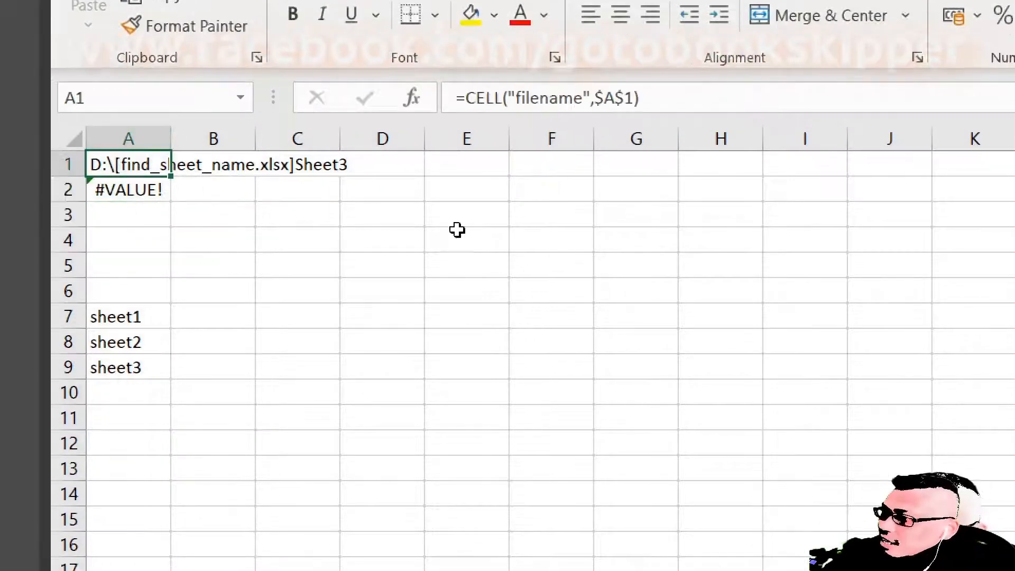
click(517, 102)
key(Left)
key(Left)
key(Left)
key(Left)
key(Left)
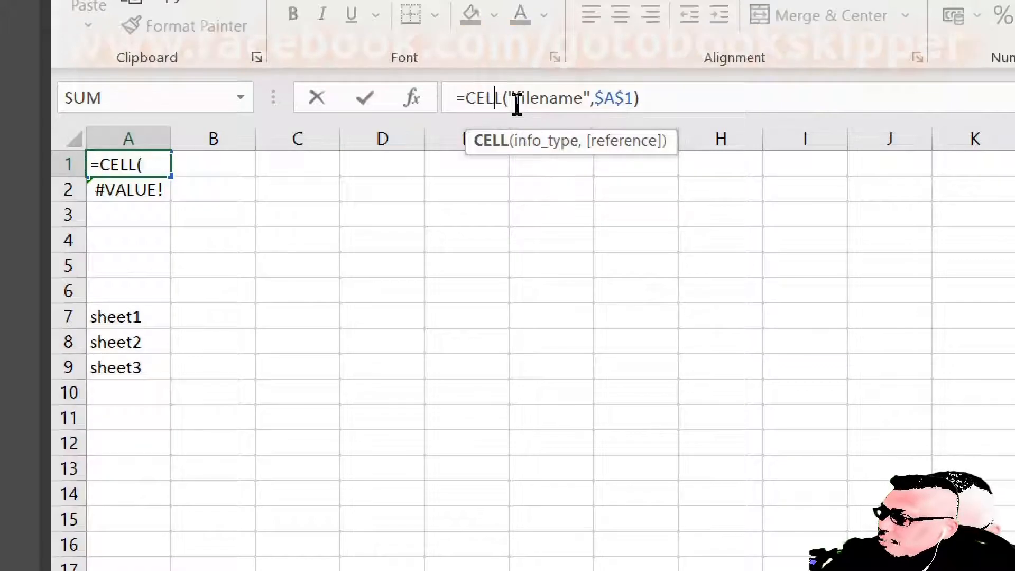
key(Left)
key(shift+End)
key(ctrl+c)
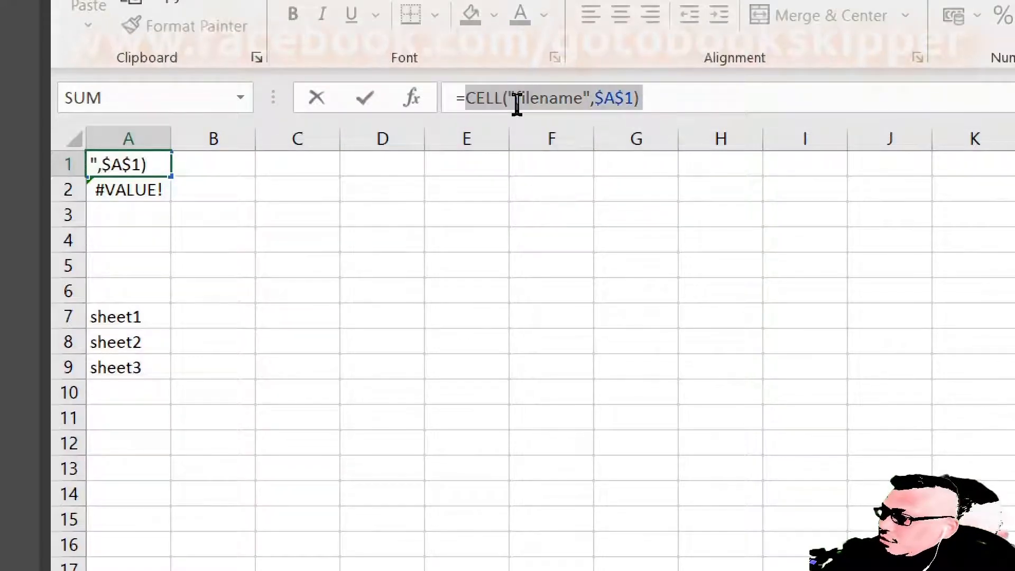
key(ctrl+Return)
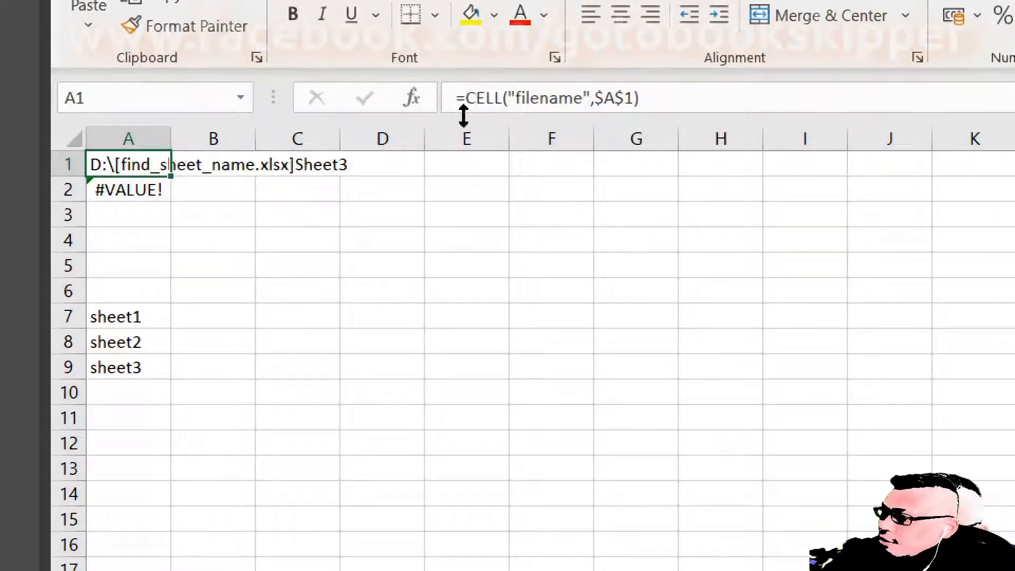
Step: Replace the A1 reference in cell A2's FIND formula with the copied CELL("filename",$A$1) expression
click(226, 189)
key(Left)
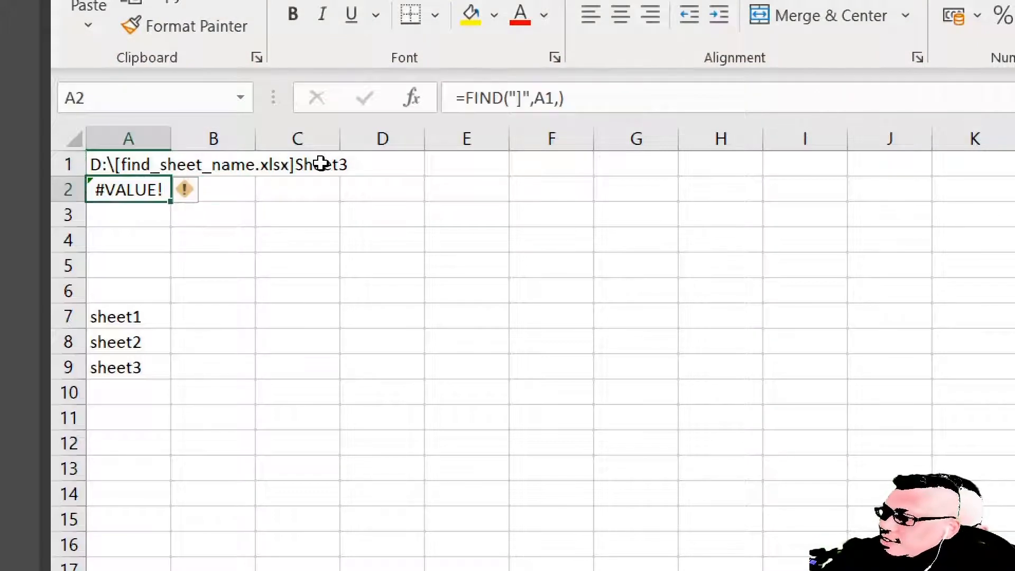
click(575, 99)
key(Left)
key(Left)
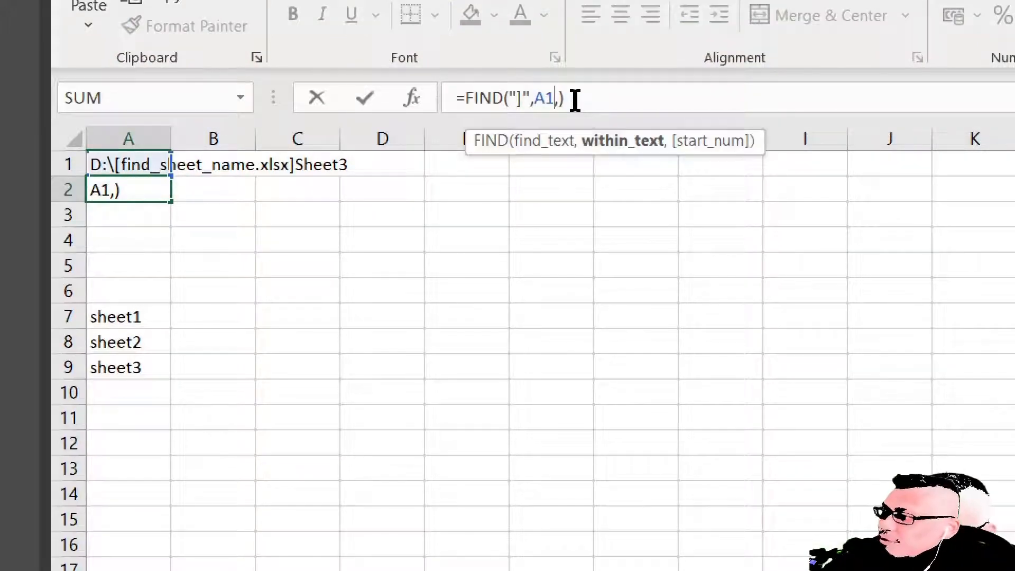
key(BackSpace)
key(BackSpace)
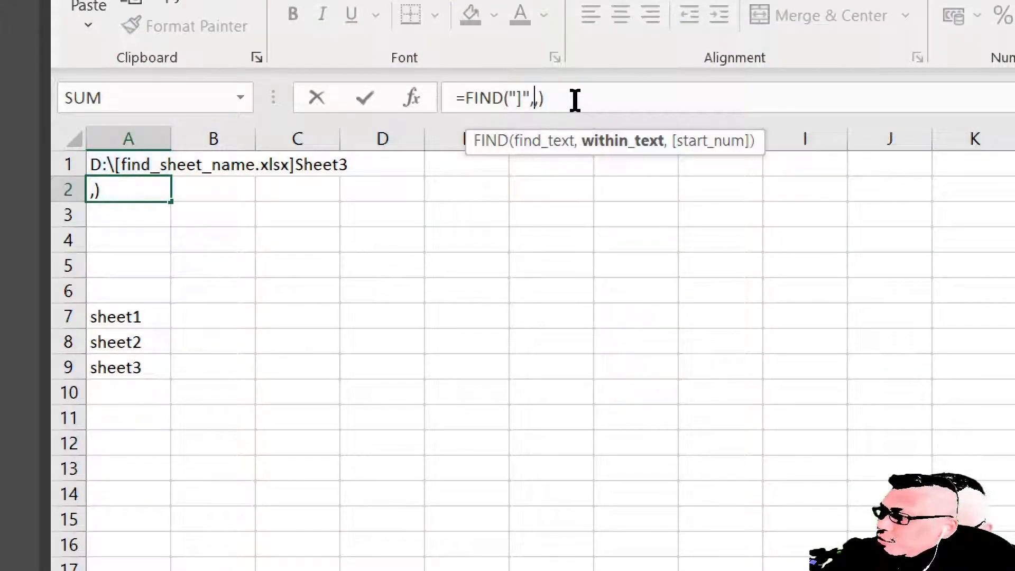
key(ctrl+v)
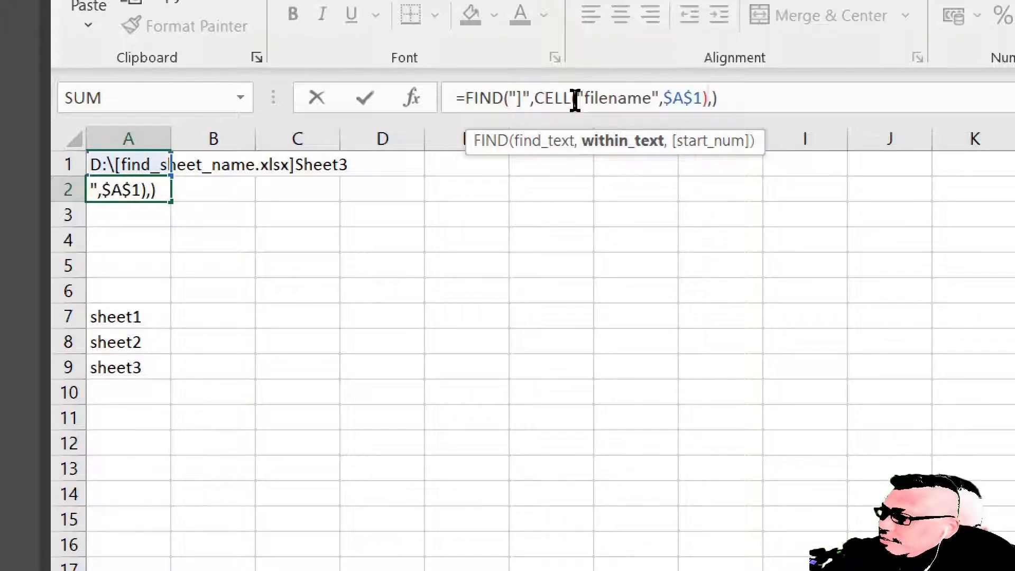
key(Return)
key(Up)
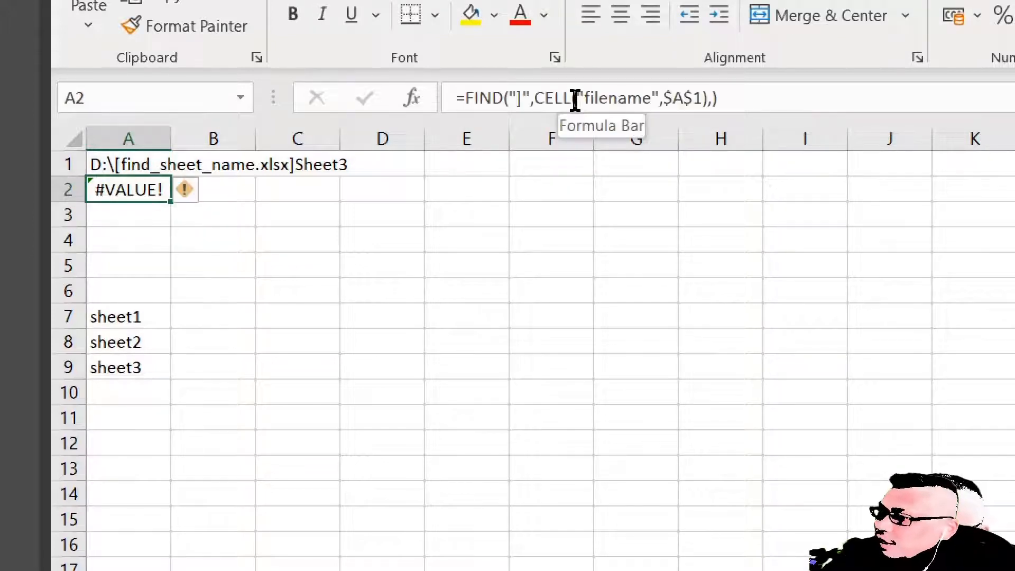
Step: Remove the extra trailing comma so cell A2's formula reads =FIND("]",CELL("filename",$A$1))
click(711, 98)
key(BackSpace)
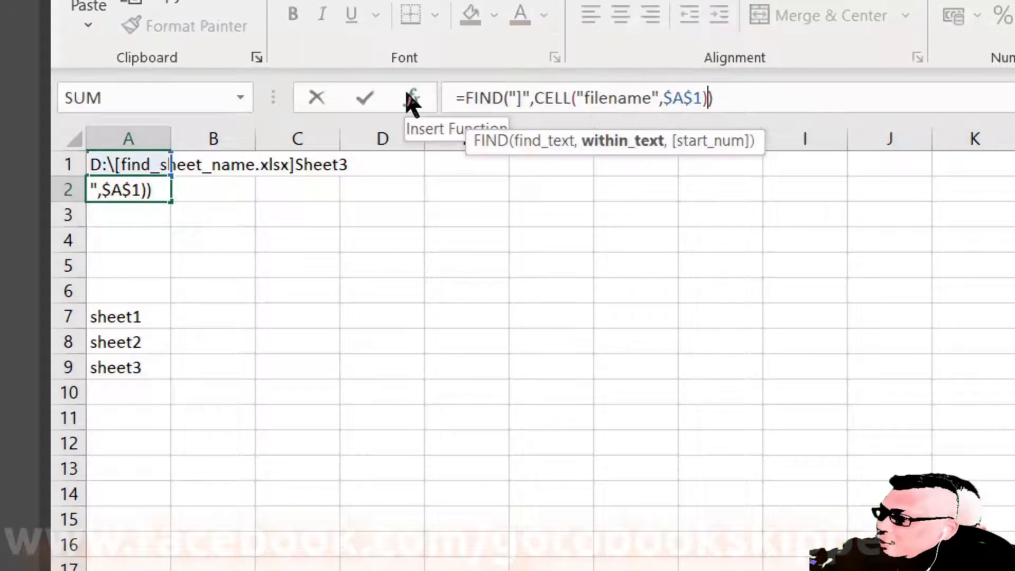
key(Return)
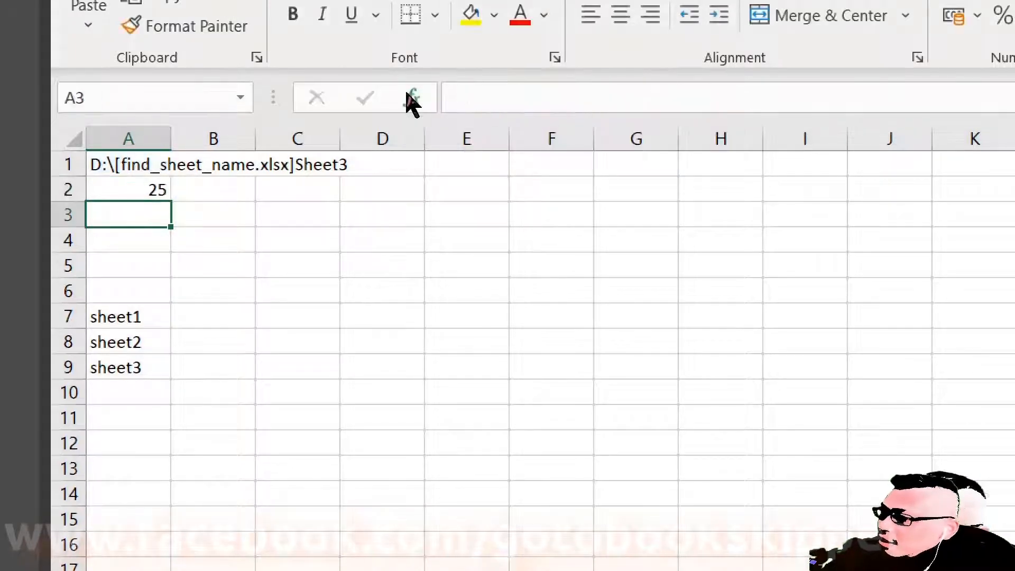
key(Up)
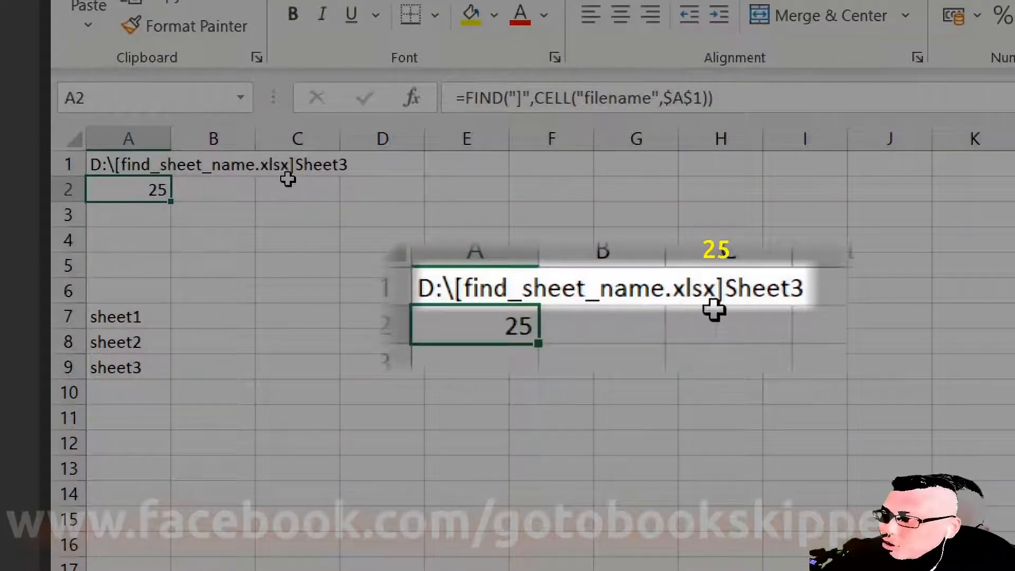
click(253, 192)
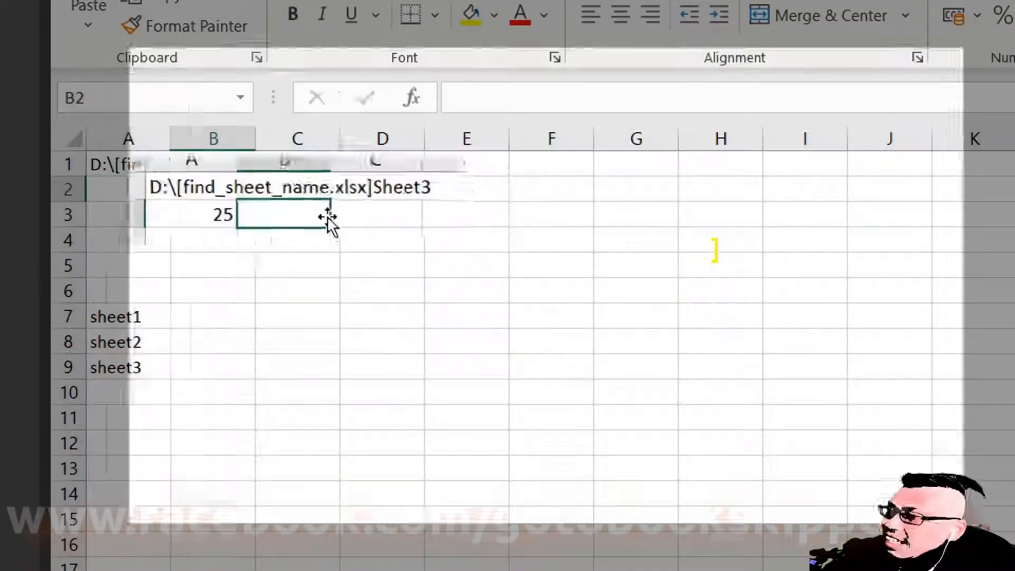
text(])
key(Escape)
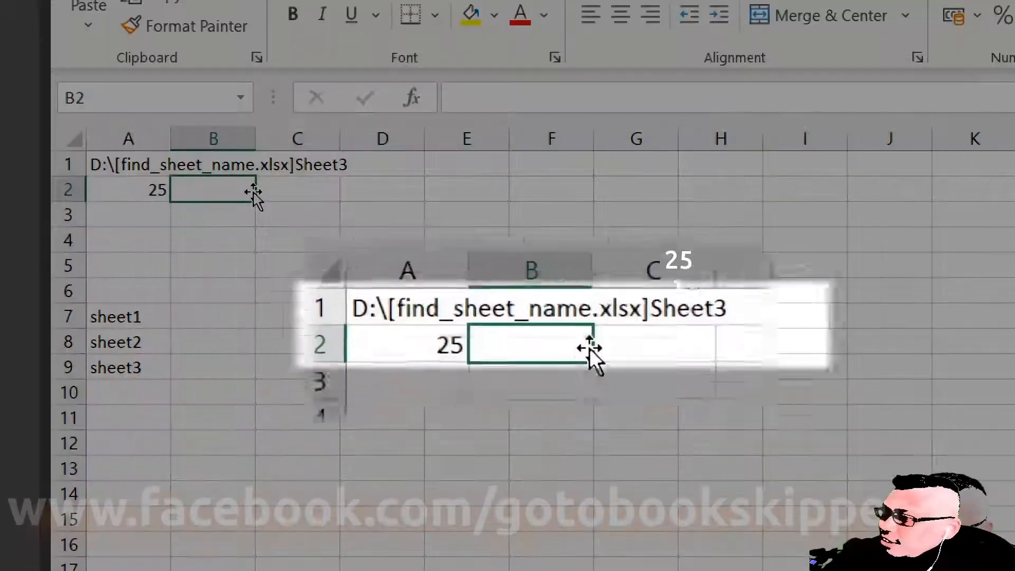
Step: Append +1 to the FIND formula in cell A2 to give the sheet name's starting position
key(Left)
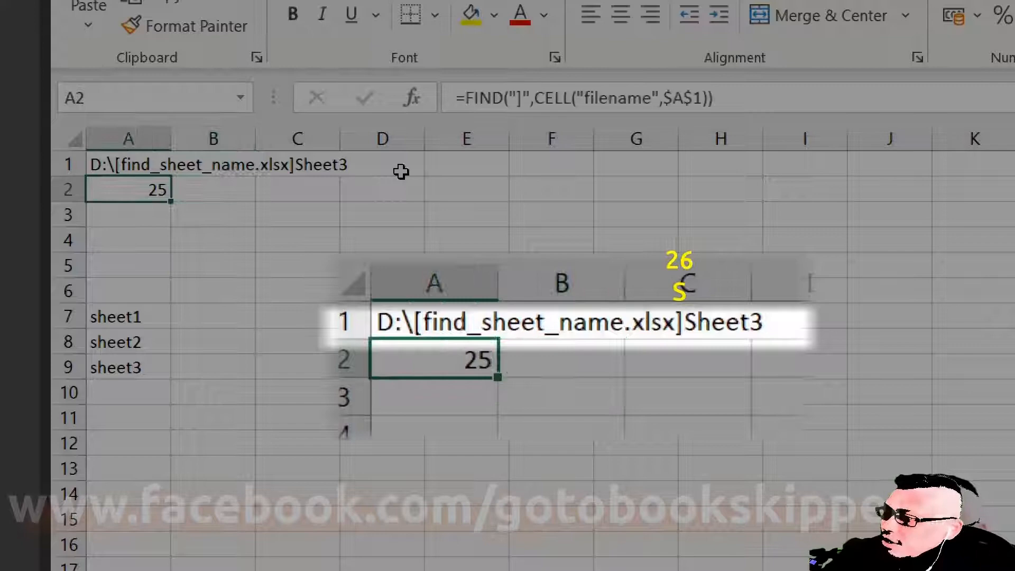
click(755, 103)
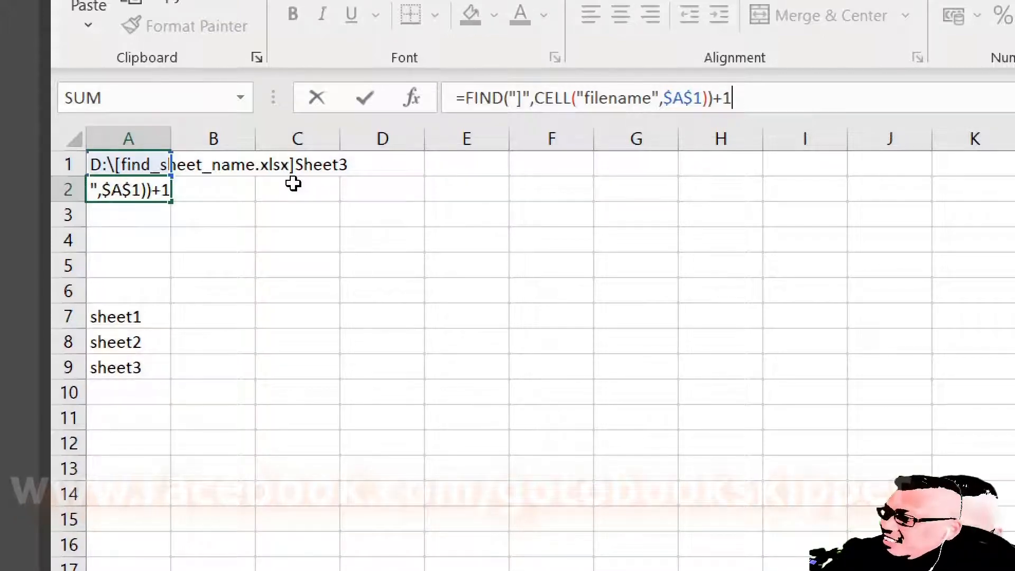
key(Return)
key(Up)
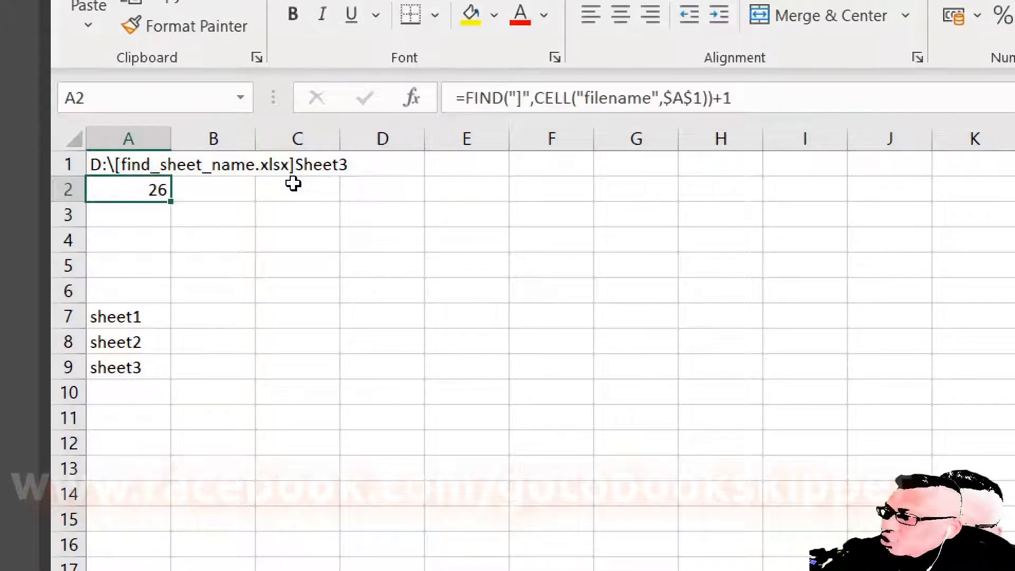
key(Down)
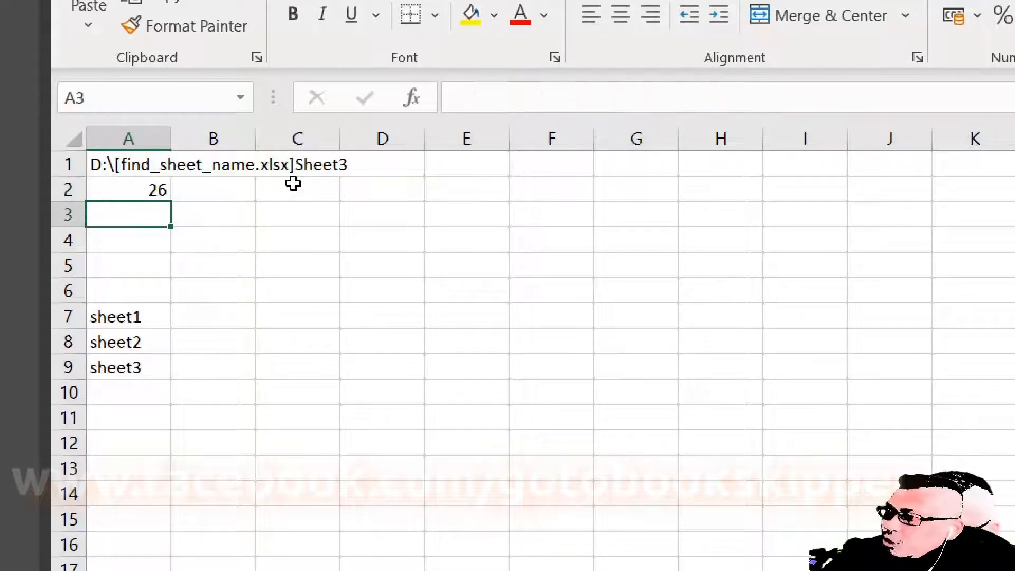
text(=mid()
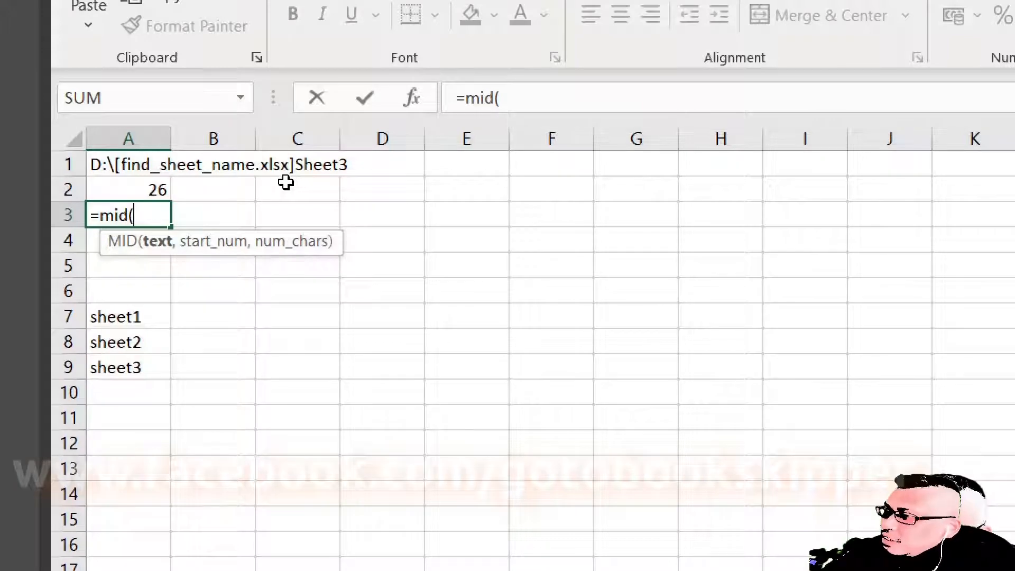
key(Escape)
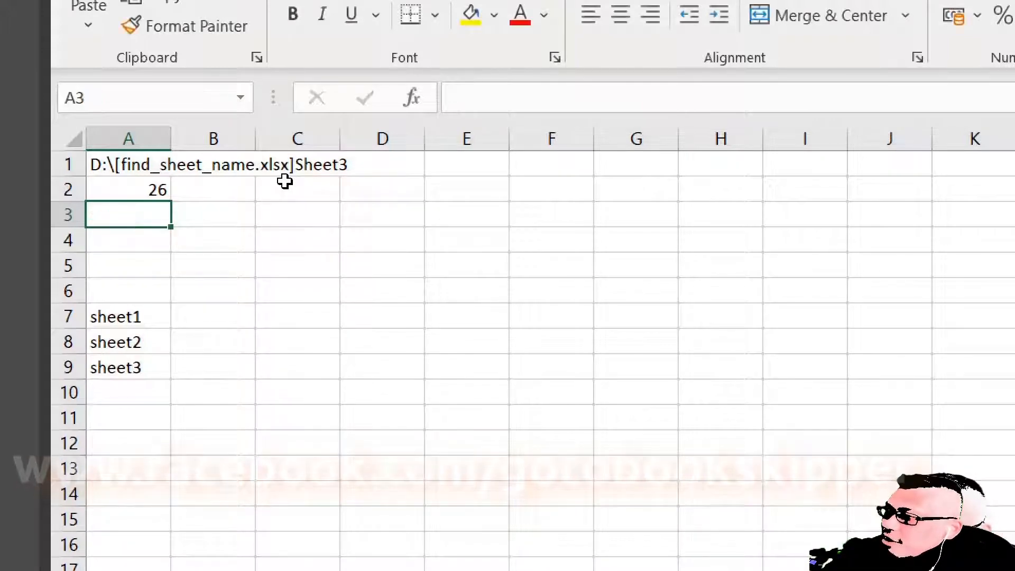
Step: Copy the CELL("filename",$A$1) expression without its equals sign from cell A1's formula
key(Up)
key(Up)
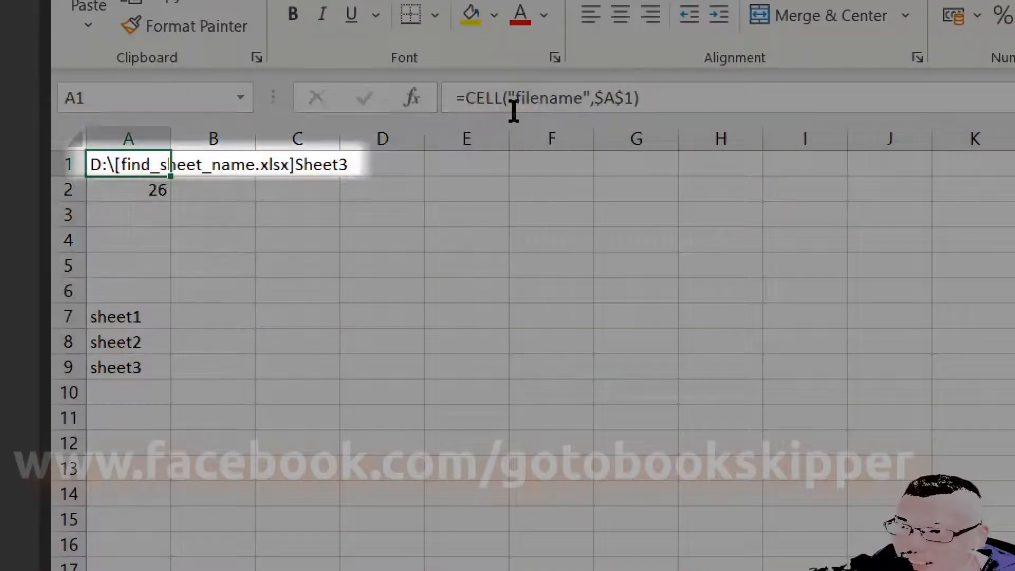
click(494, 104)
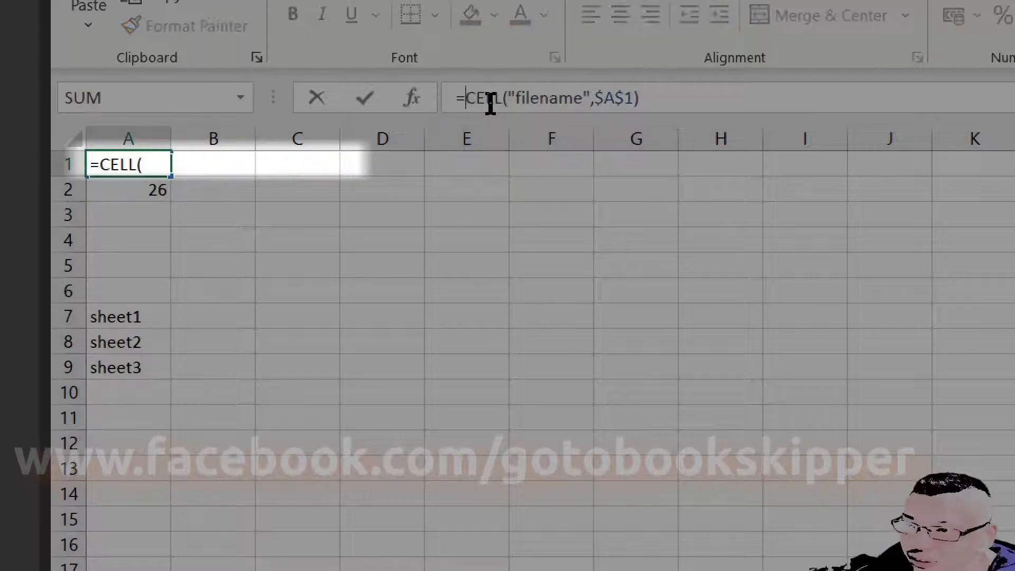
key(shift+End)
key(ctrl+c)
key(Escape)
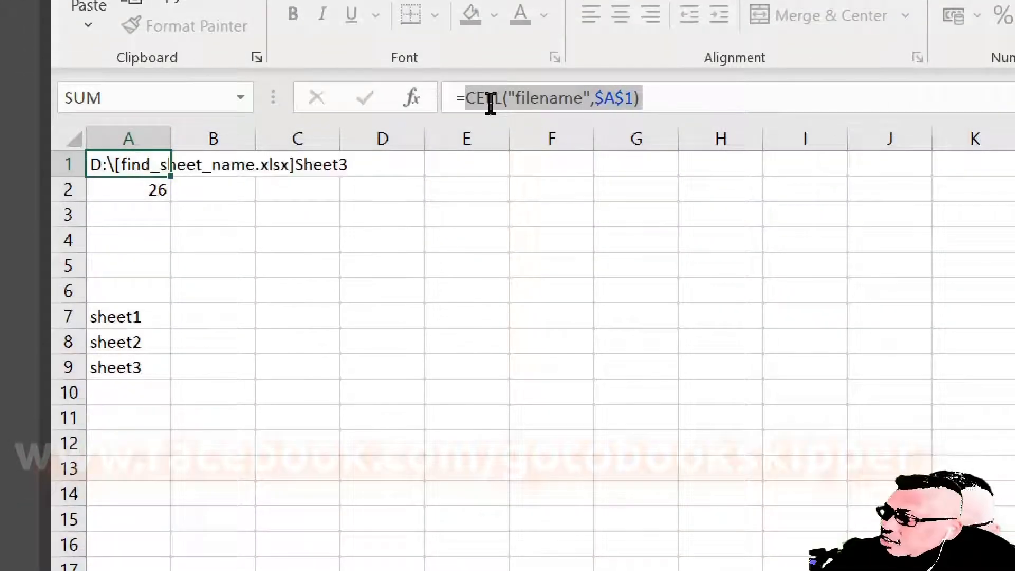
Step: Start a MID formula in cell A3 with the copied CELL("filename",$A$1) expression as its text argument
key(Return)
key(Down)
text(=)
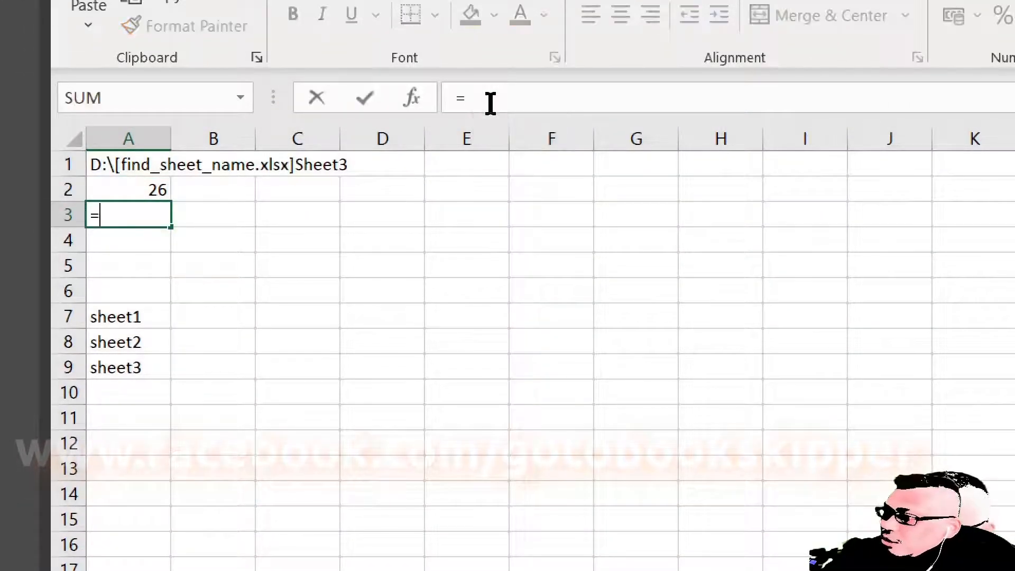
text(mid()
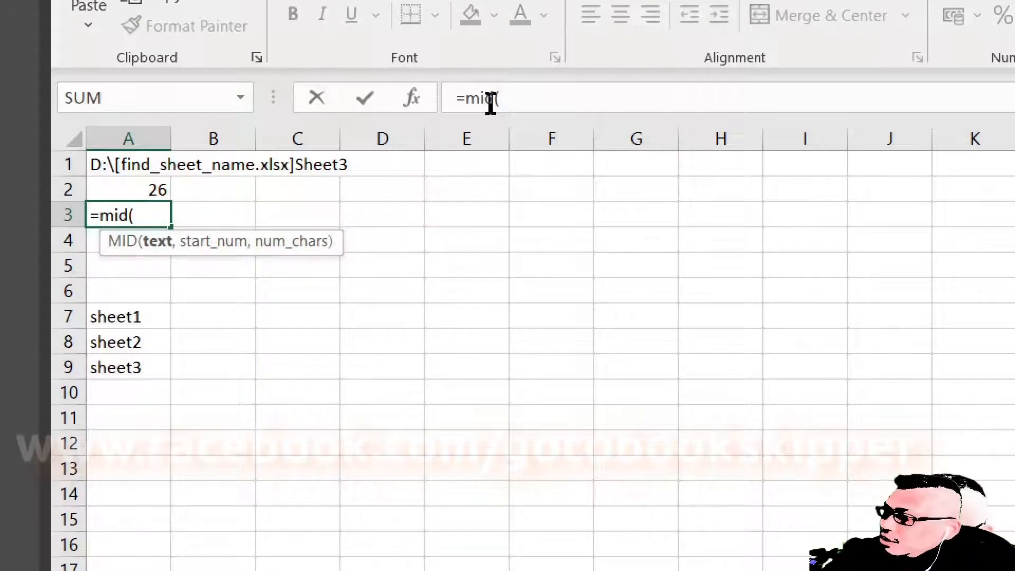
click(561, 94)
key(ctrl+v)
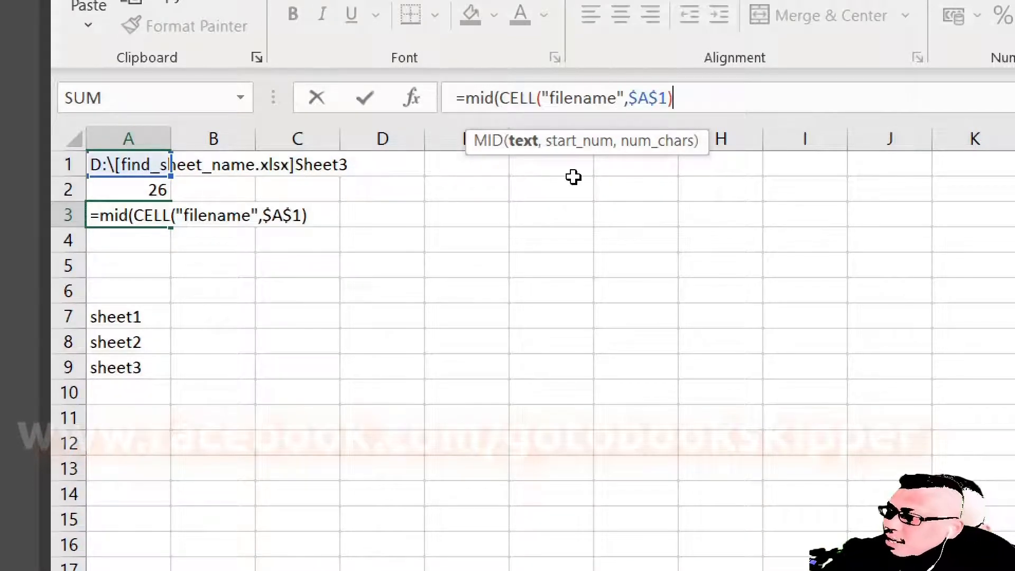
Step: Complete cell A3's MID formula with start position 26 and 31 characters, giving =MID(CELL("filename",$A$1),26,31)
text(,)
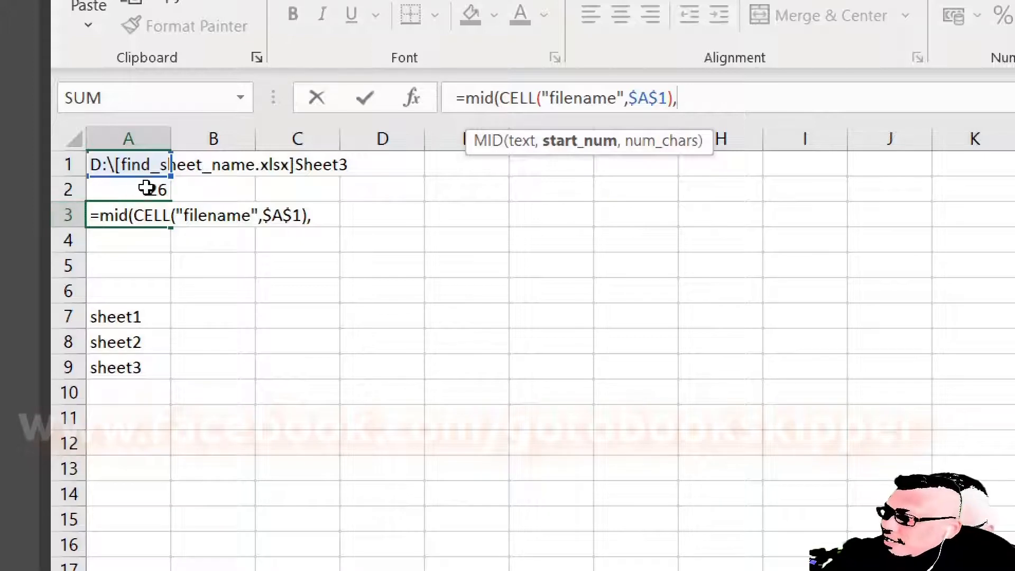
text(26)
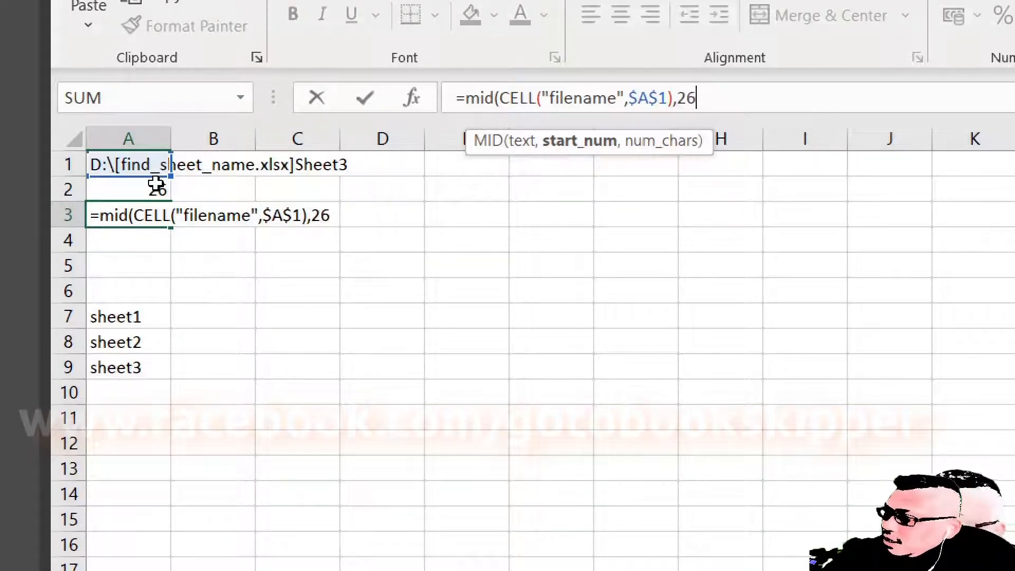
text())
key(Return)
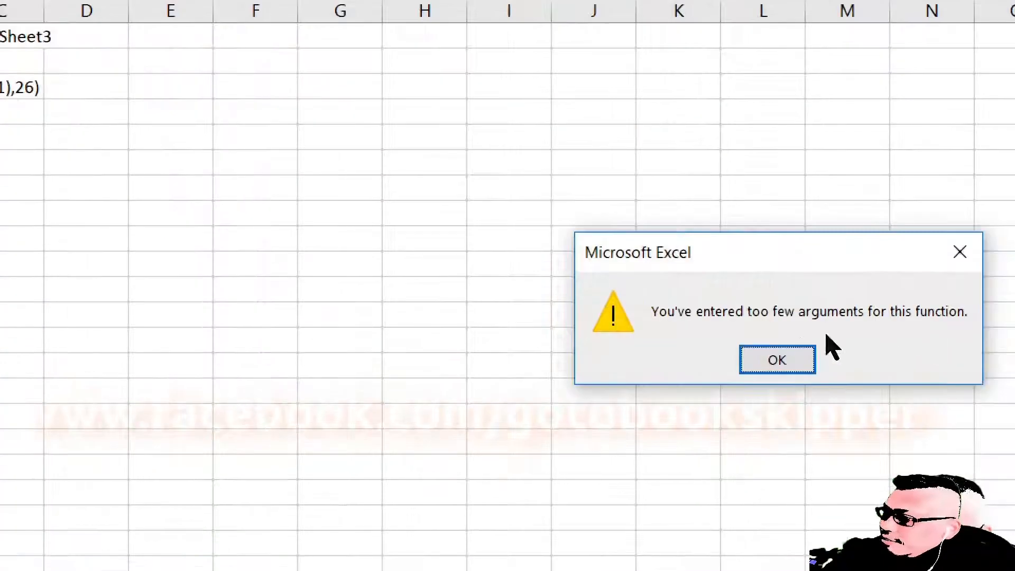
click(776, 360)
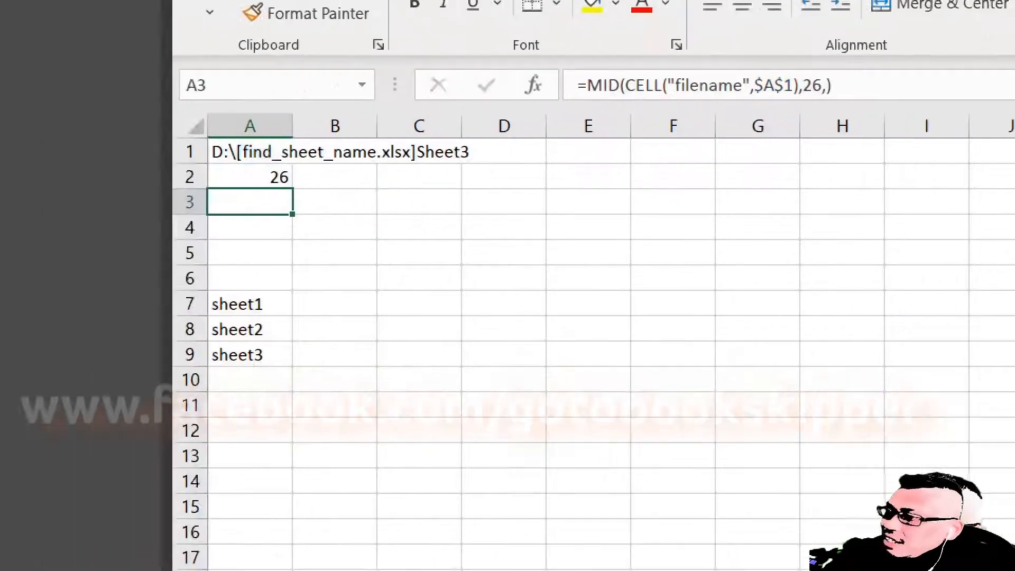
click(829, 85)
text(31)
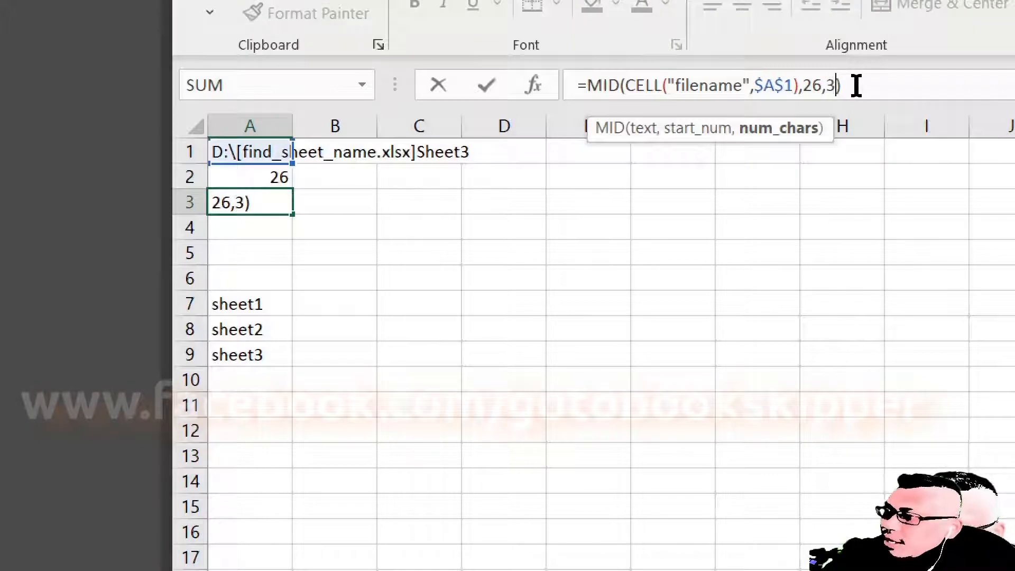
key(Return)
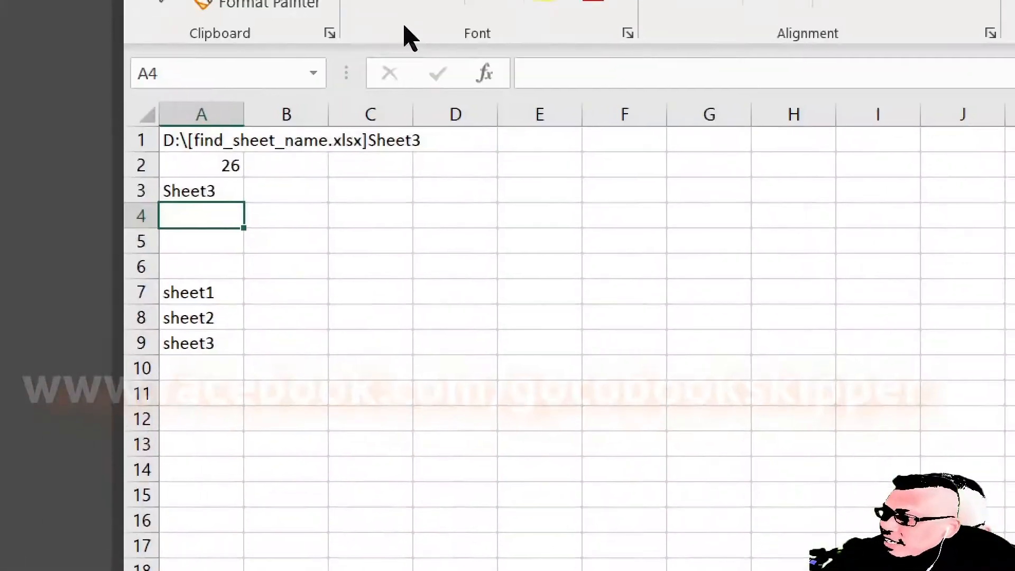
key(Up)
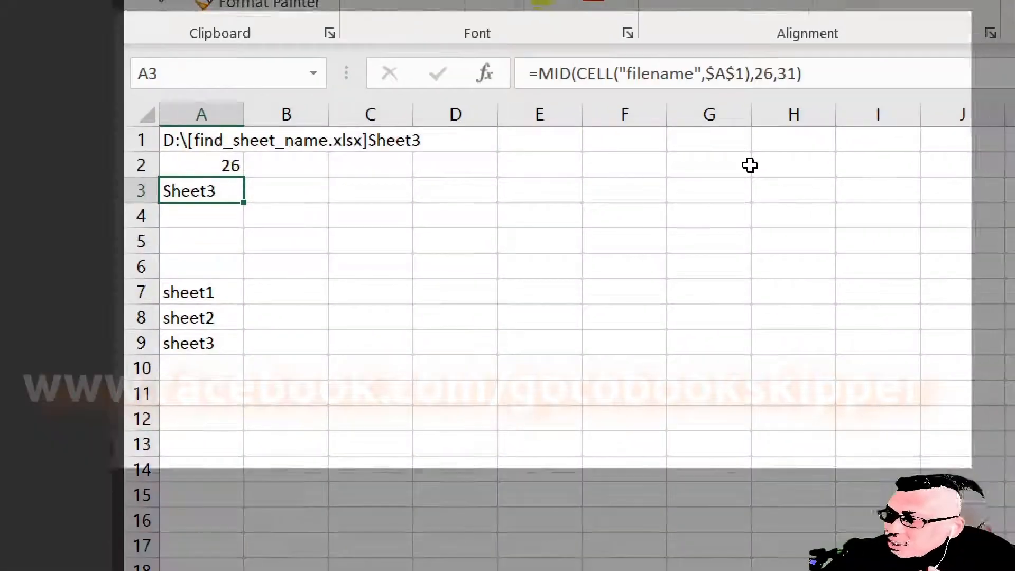
click(820, 69)
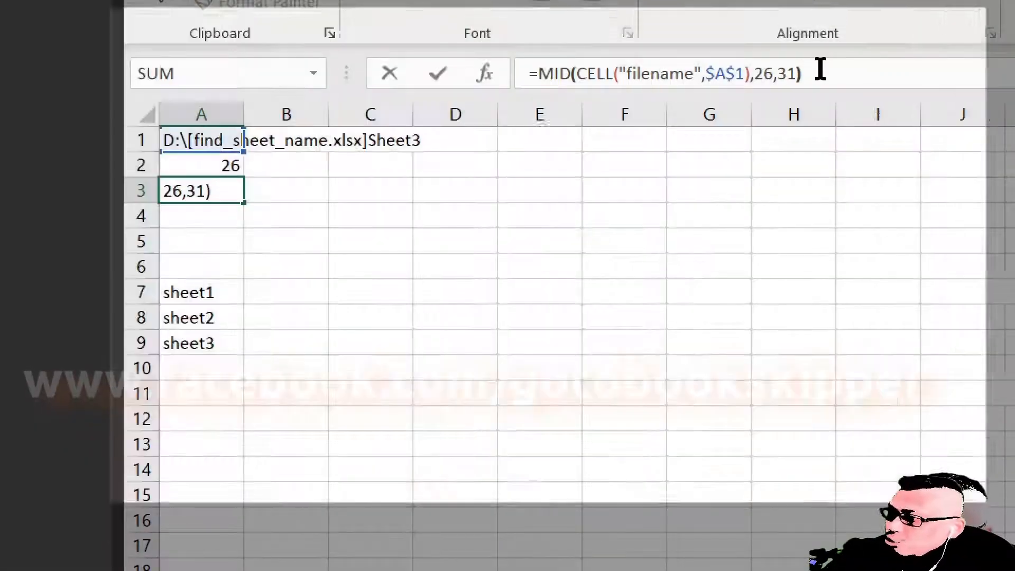
key(Left)
key(Left)
key(Left)
key(Left)
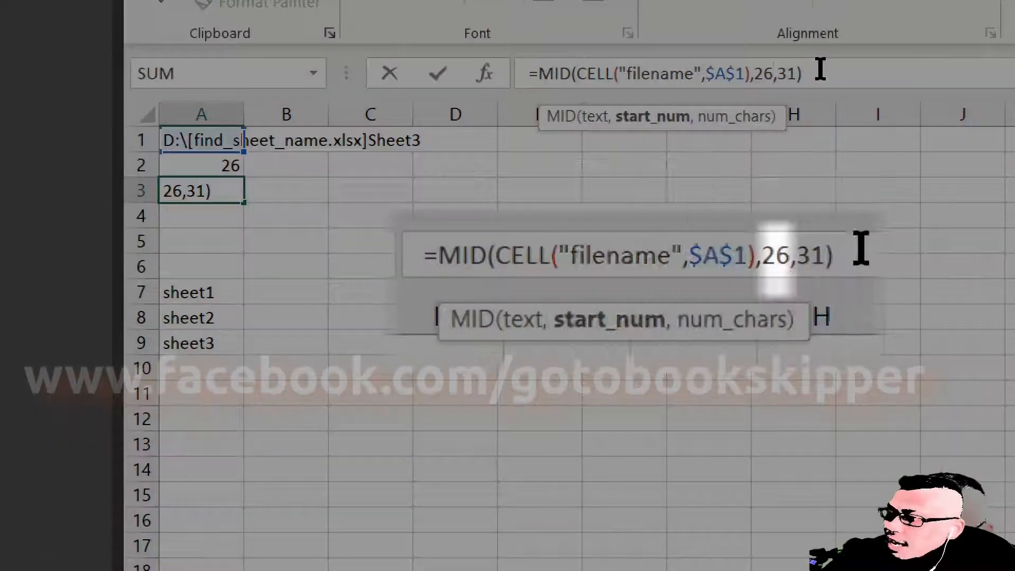
key(shift+Left)
key(shift+Left)
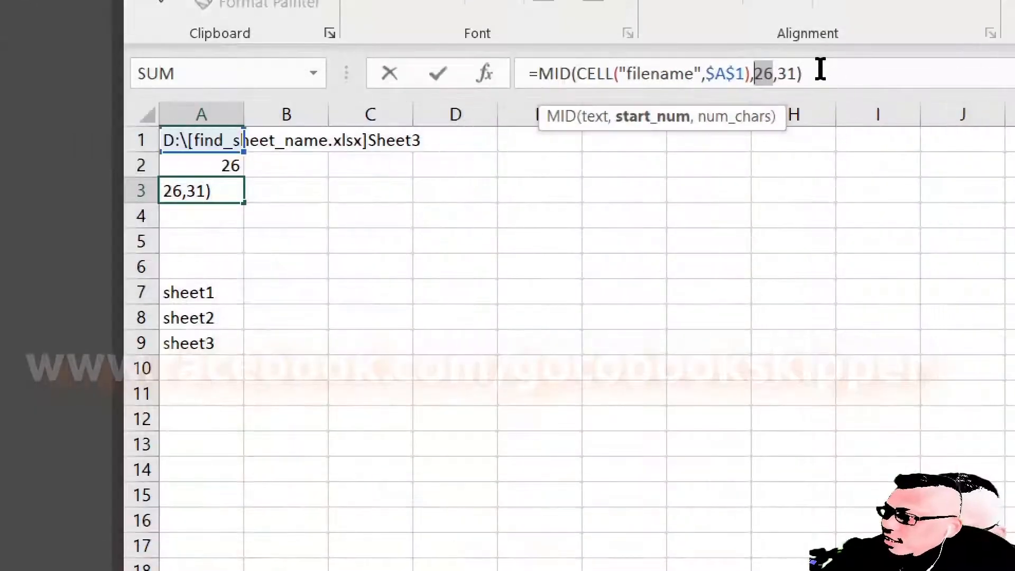
key(Escape)
Step: Copy FIND("]",CELL("filename",$A$1))+1 without the equals sign from cell A2's formula
key(Up)
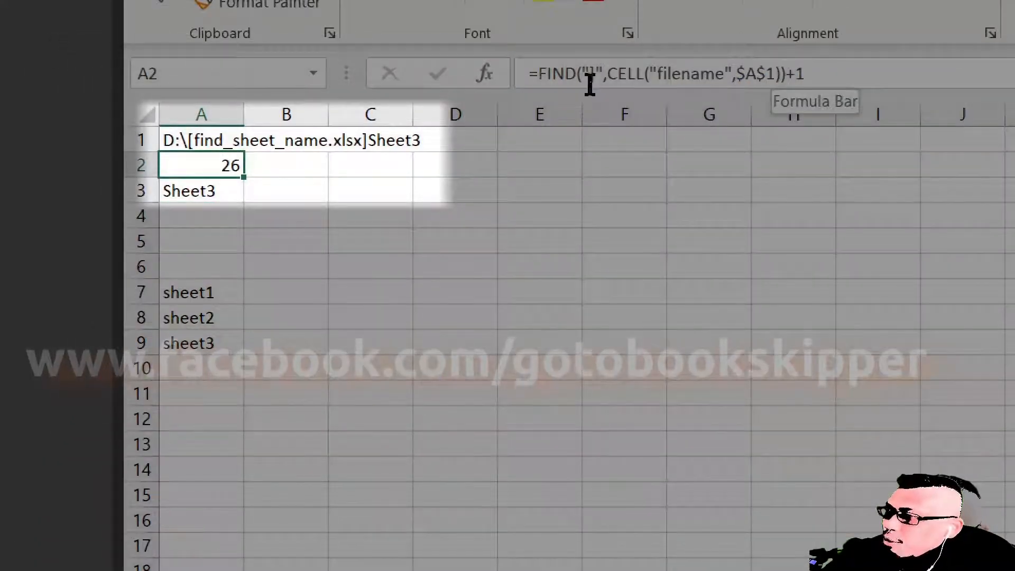
click(547, 74)
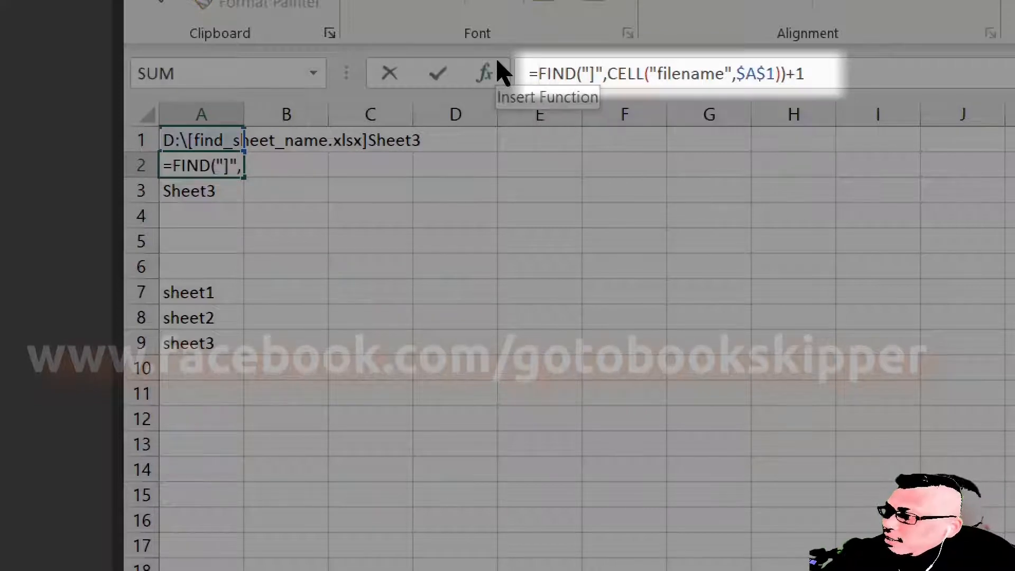
key(shift+End)
key(ctrl+c)
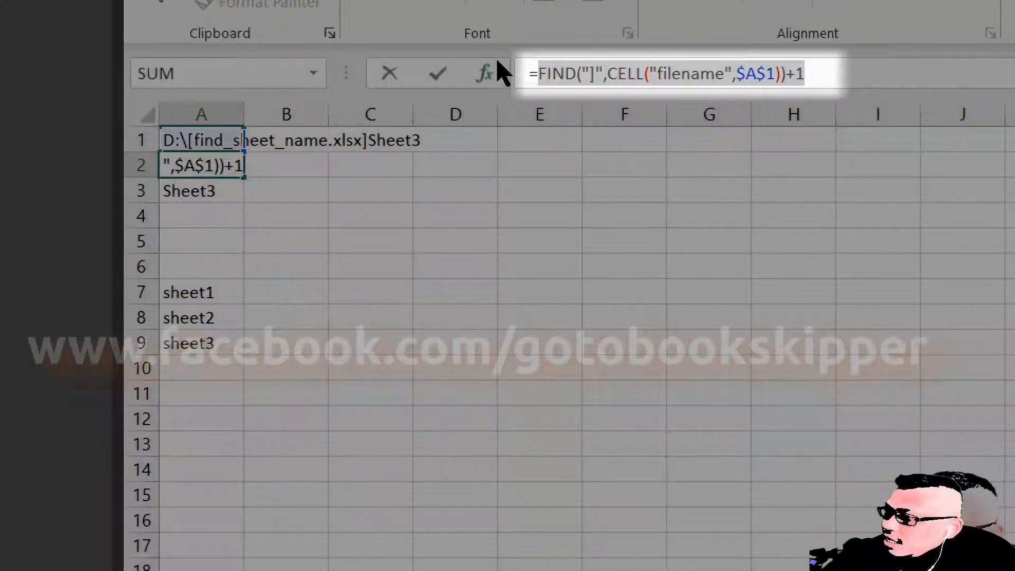
key(Escape)
Step: Replace the hard-coded 26 in cell A3's MID formula with the copied FIND("]",CELL("filename",$A$1))+1 expression
click(296, 183)
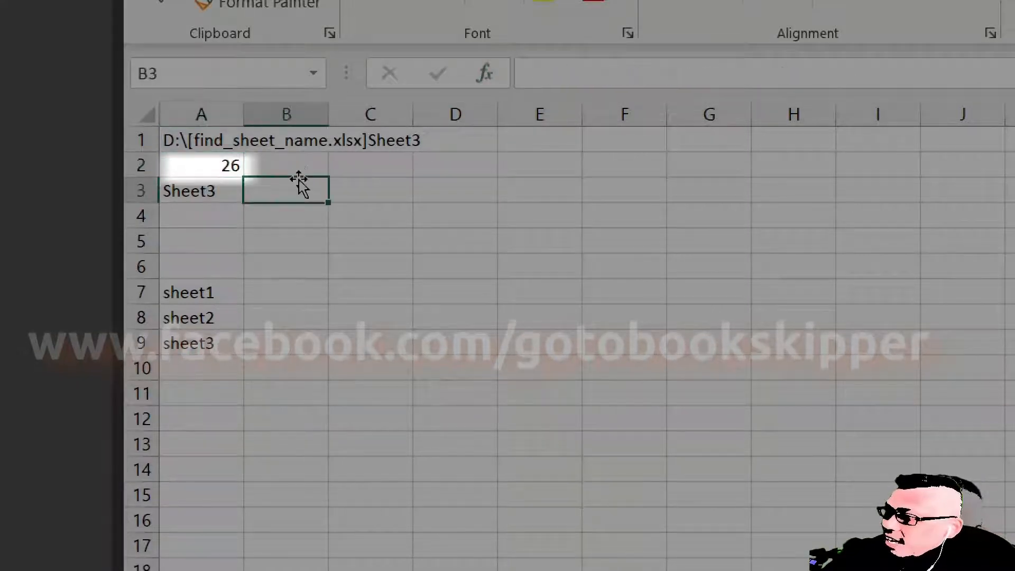
key(Left)
click(759, 84)
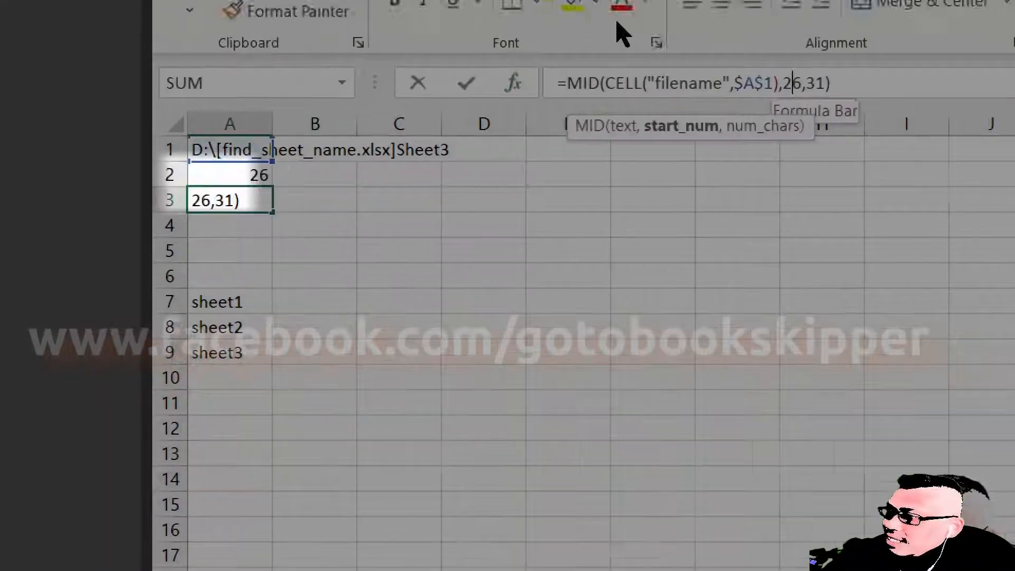
key(shift+Right)
key(shift+Right)
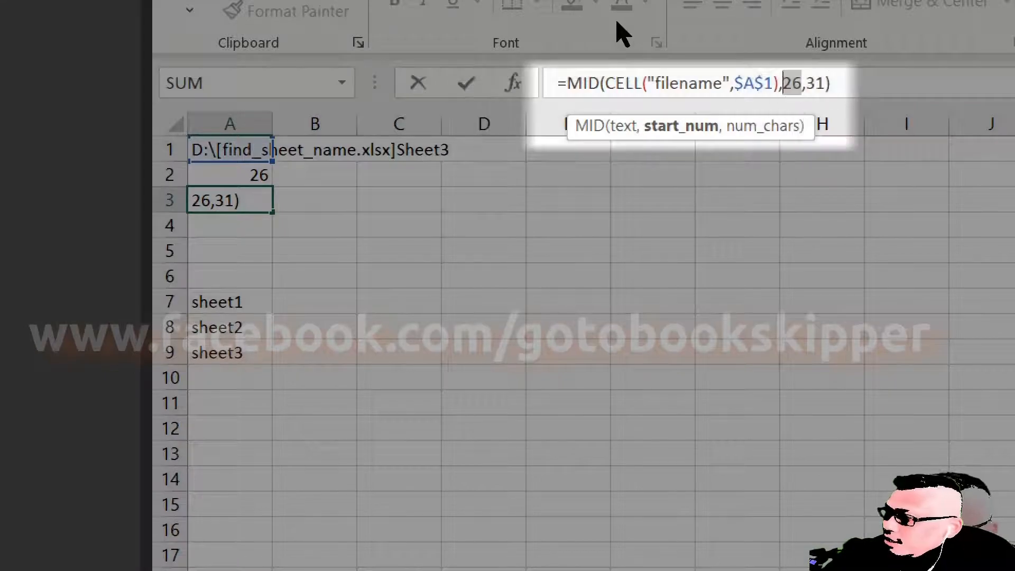
key(ctrl+v)
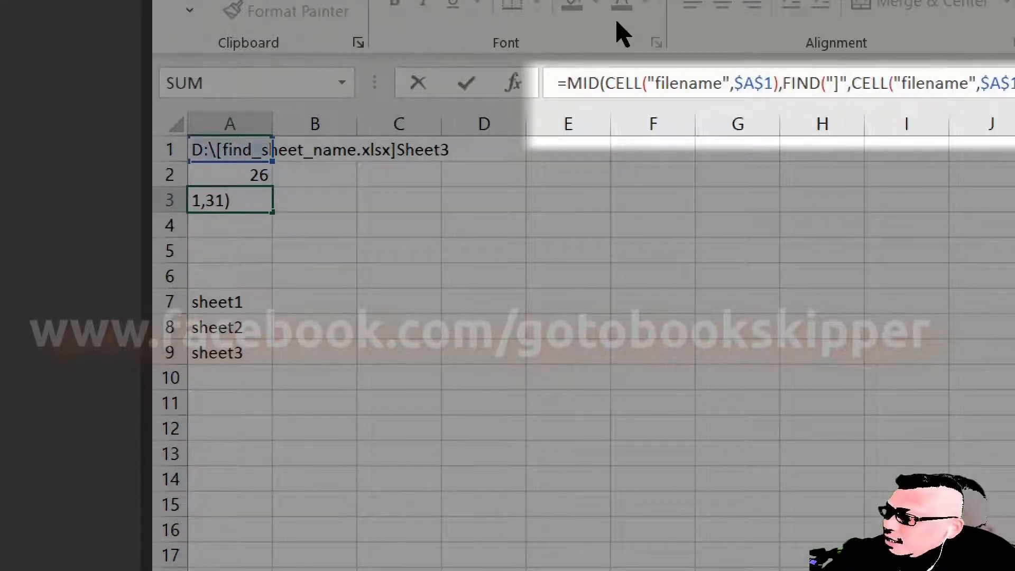
key(Return)
Step: Copy the formulas in cells A1:A2 into B1:B2
key(Down)
key(Up)
key(Up)
key(Up)
key(Up)
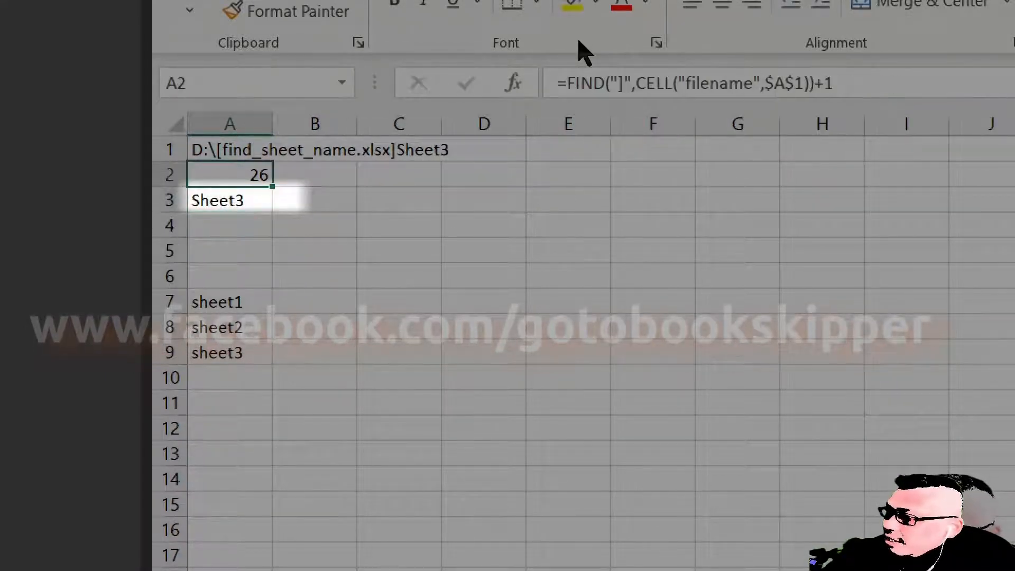
key(shift+Down)
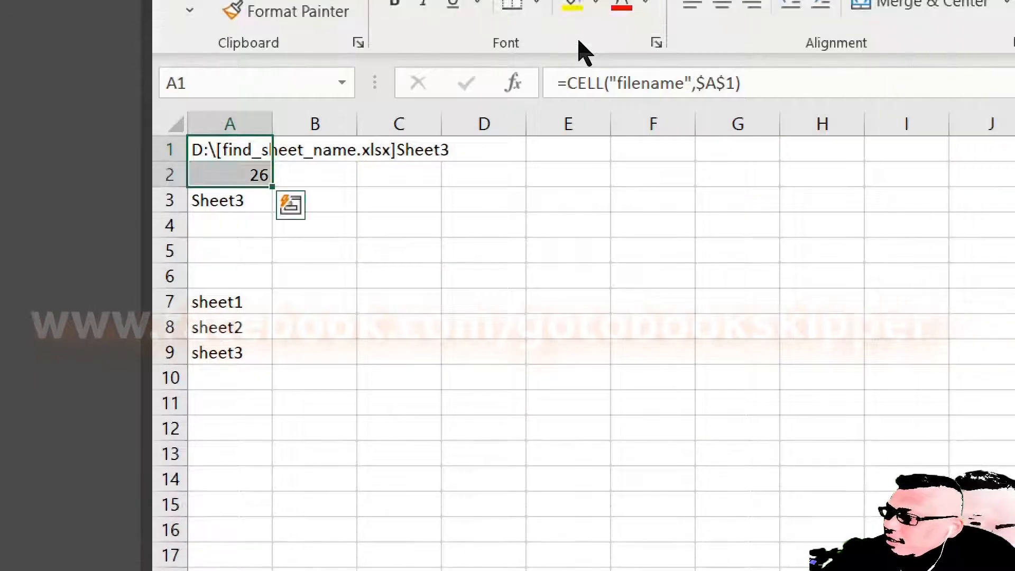
key(ctrl+c)
key(Right)
key(ctrl+v)
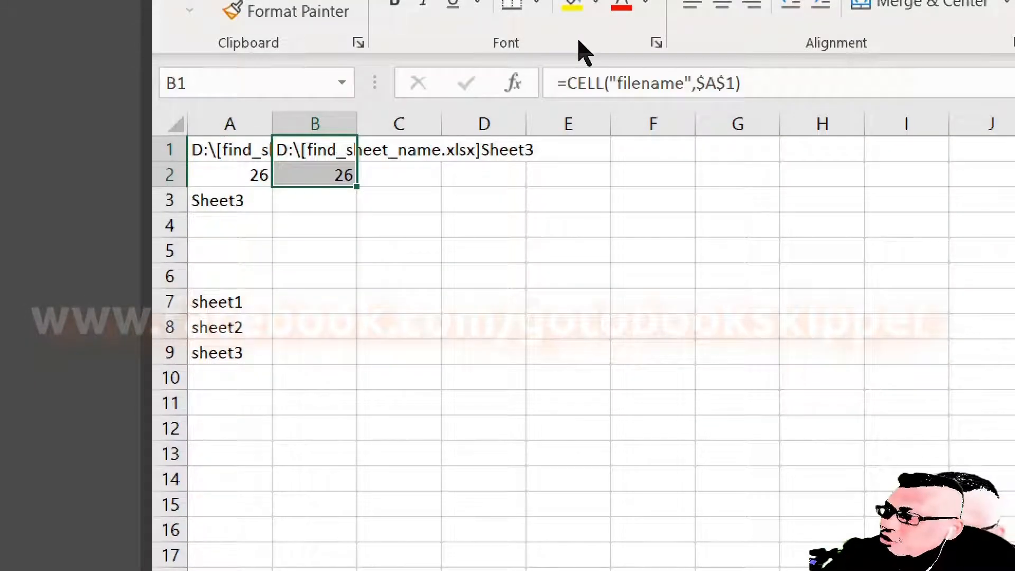
Step: Clear the contents of cells A1:A2 and select the MID formula in cell A3
key(Left)
key(shift+Down)
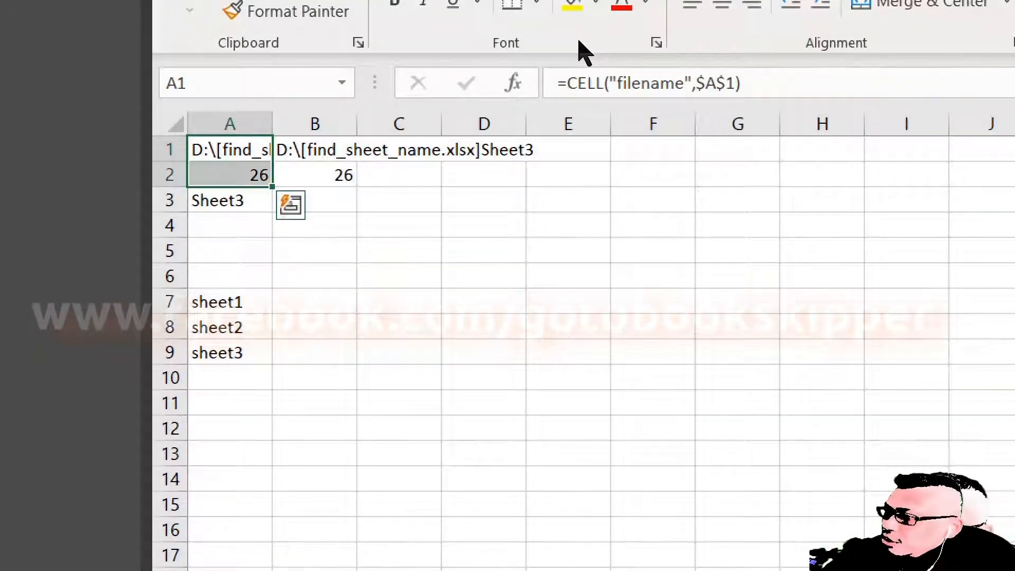
key(Delete)
key(Down)
click(251, 206)
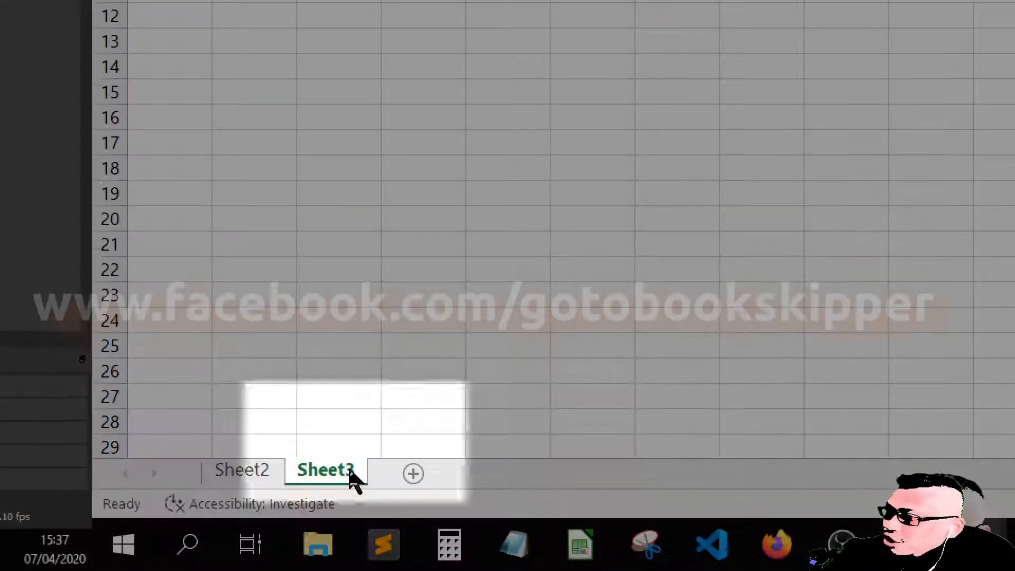
Step: Rename the Sheet3 worksheet to Sheet1
double_click(352, 473)
click(350, 470)
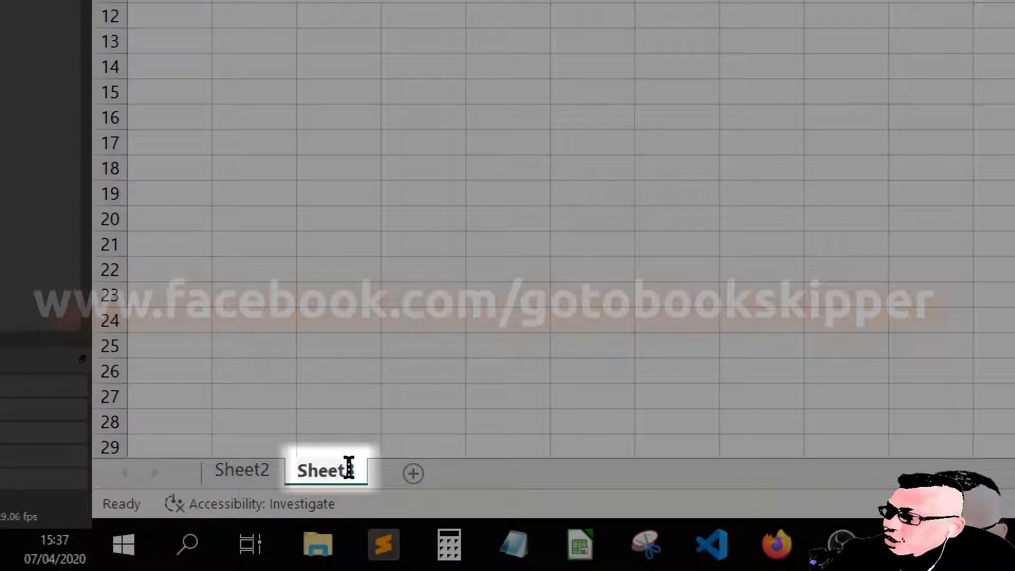
key(Return)
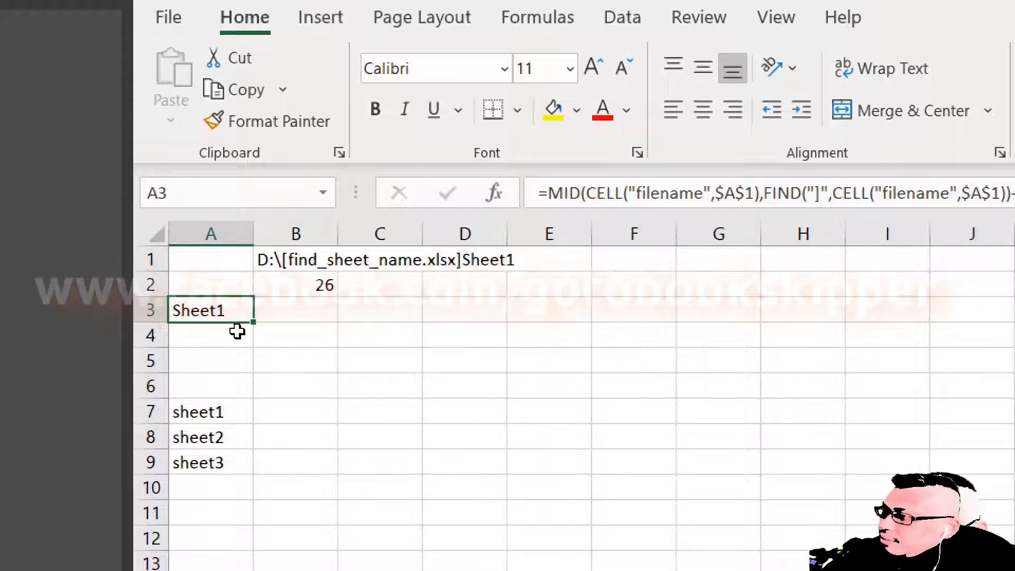
Step: Look through the list of sheet names in cells A7 to A9
key(Down)
key(Down)
key(Down)
key(Down)
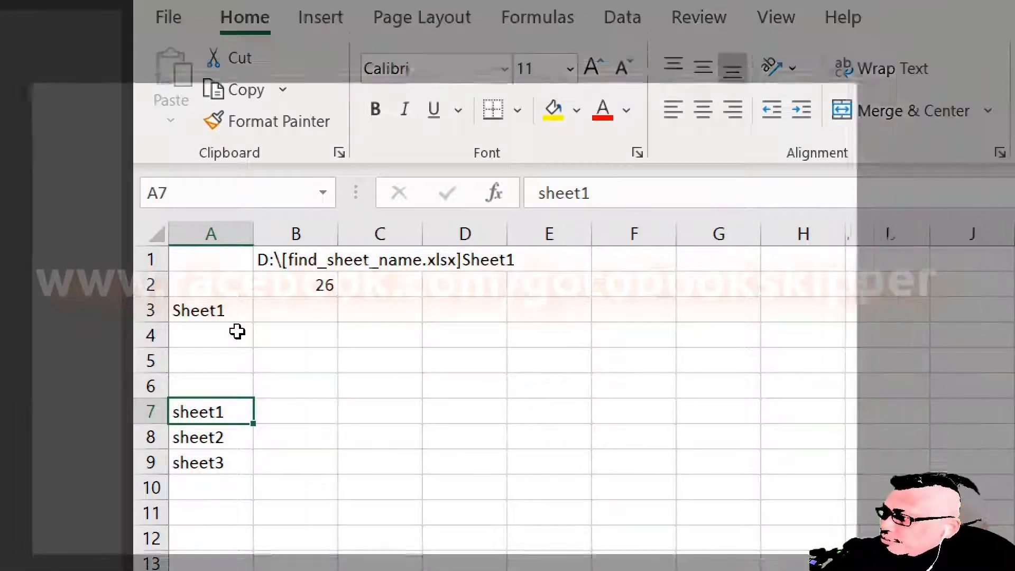
key(Down)
key(Down)
key(Down)
key(Up)
key(Up)
key(Up)
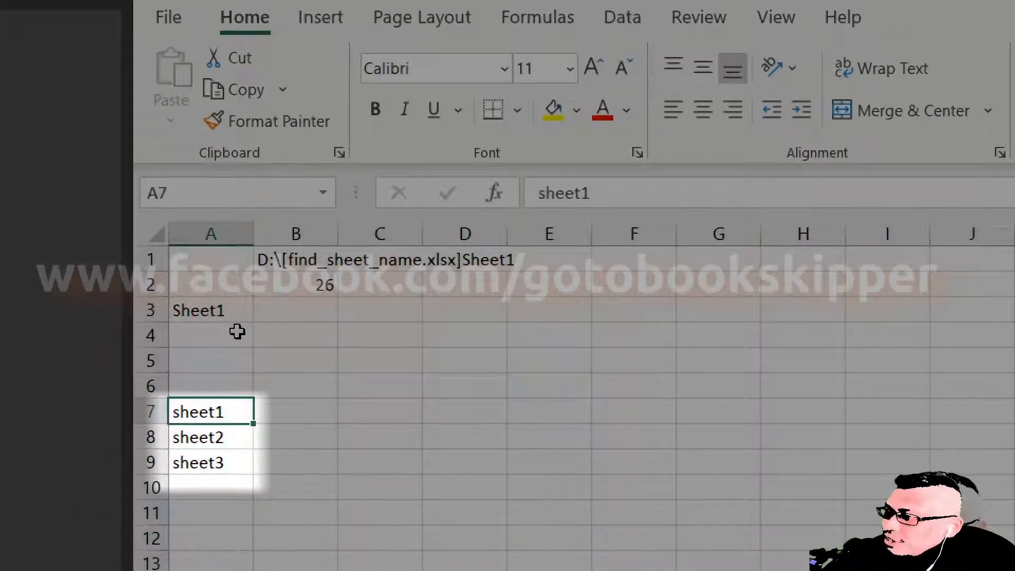
Step: Open the Conditional Formatting Rules Manager for cell A7
key(Up)
key(Down)
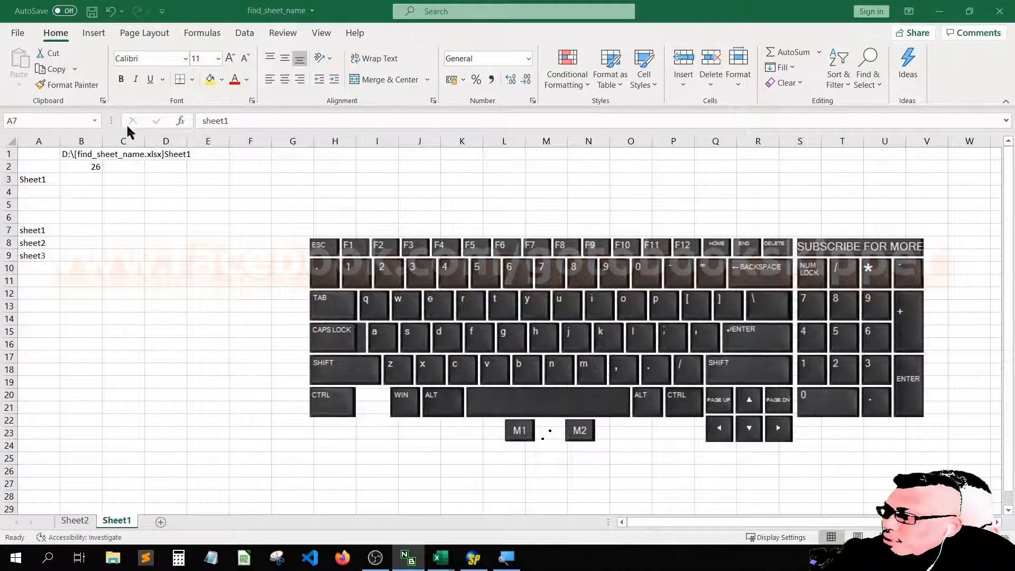
click(69, 201)
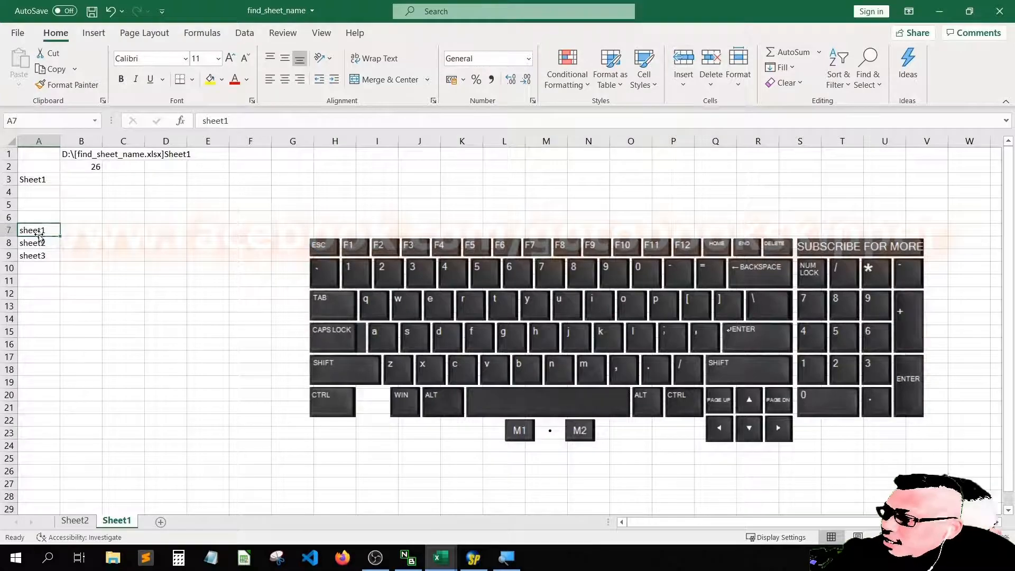
key(alt)
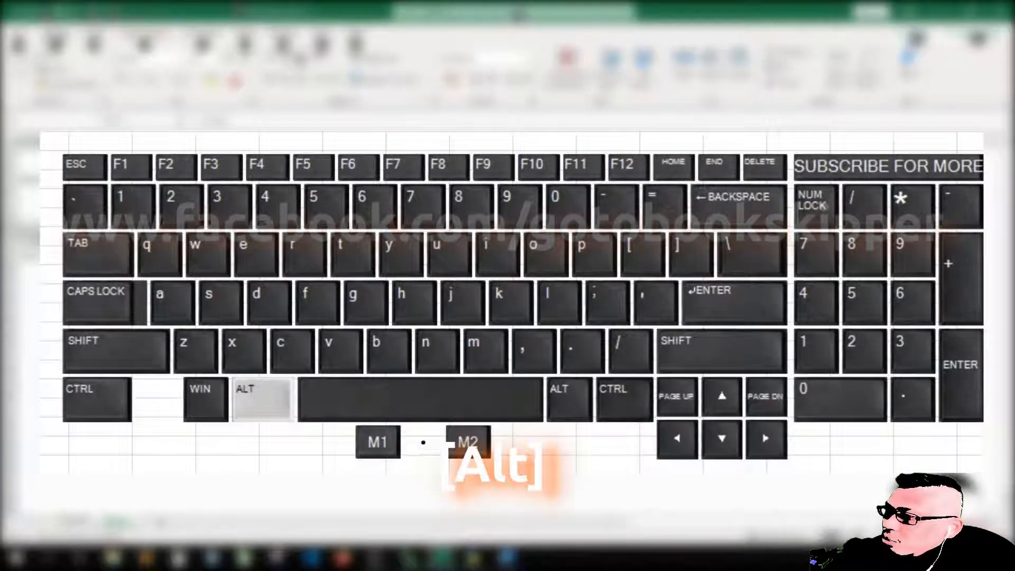
key(o)
key(d)
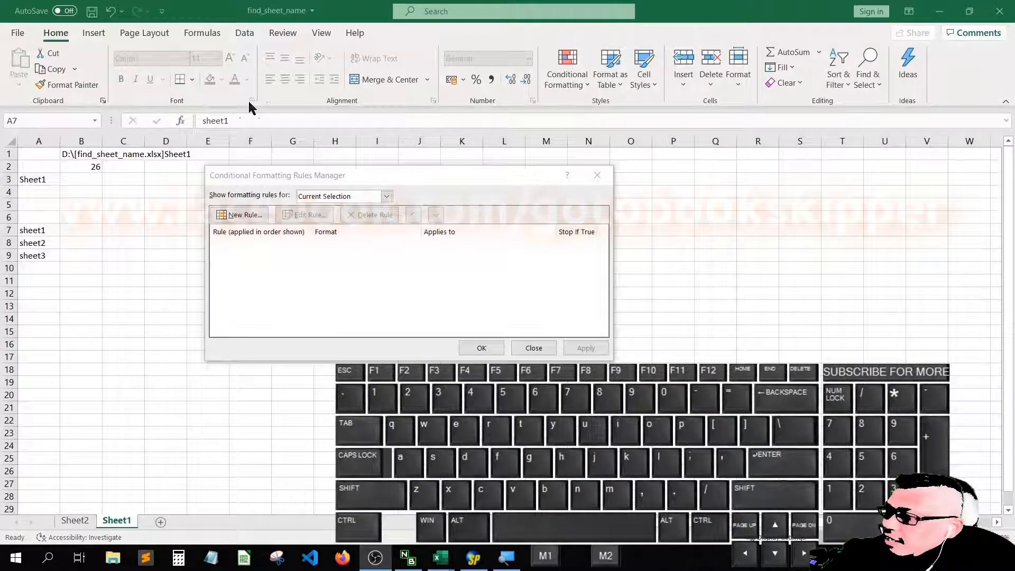
click(415, 171)
key(super+plus)
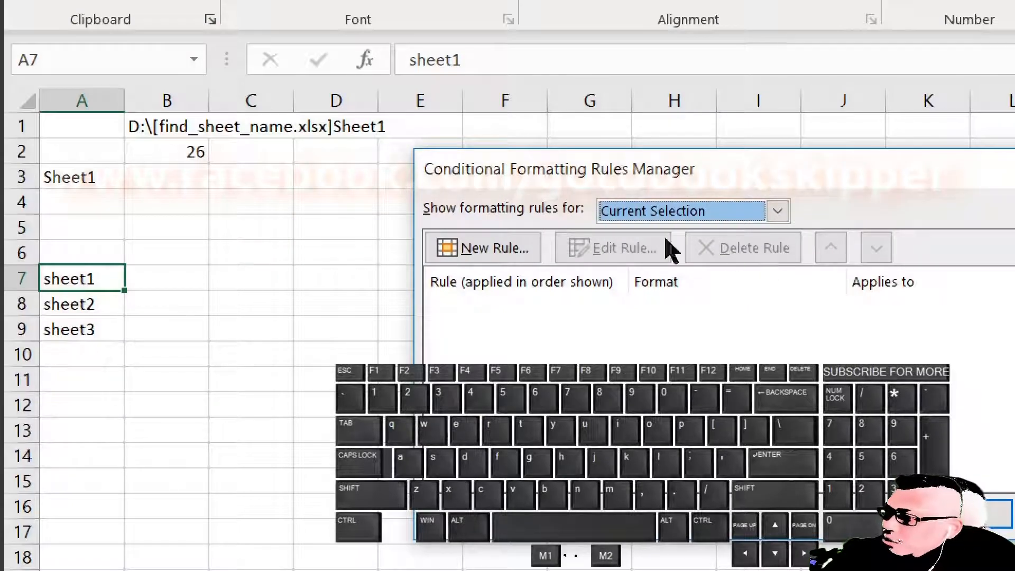
Step: Start a new formatting rule that uses a formula to determine which cells to format
click(611, 218)
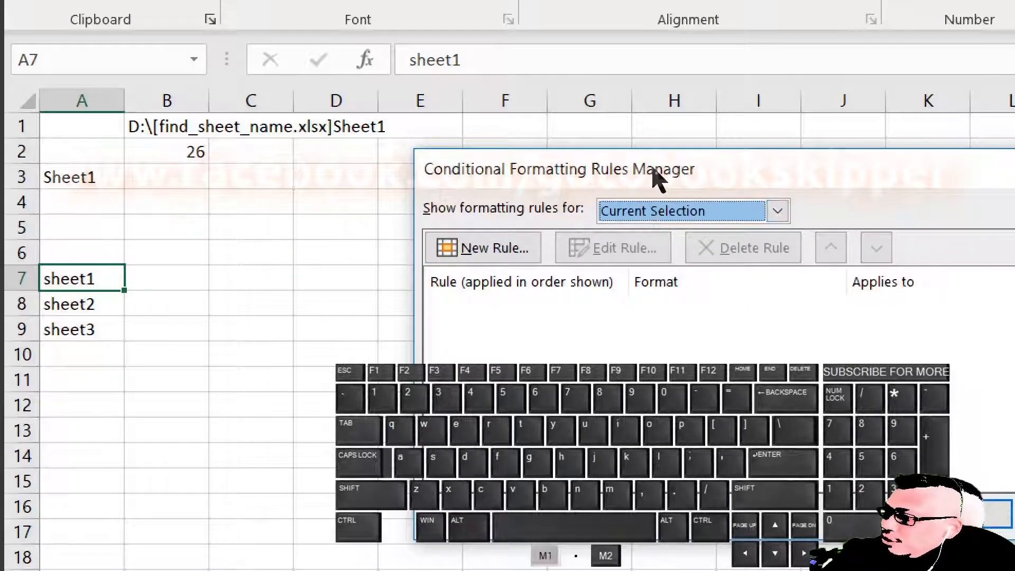
drag(654, 179, 475, 178)
click(312, 250)
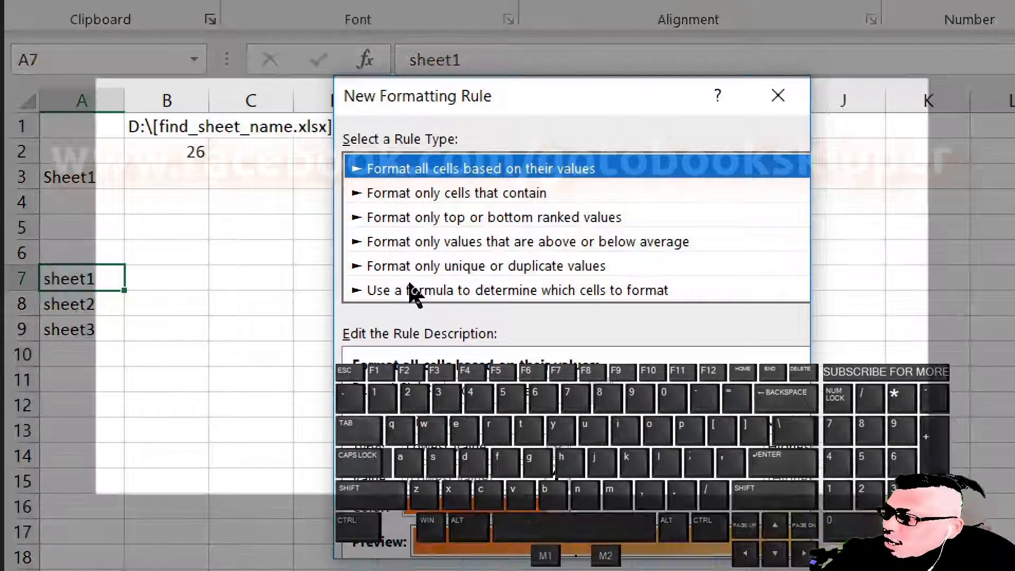
click(462, 295)
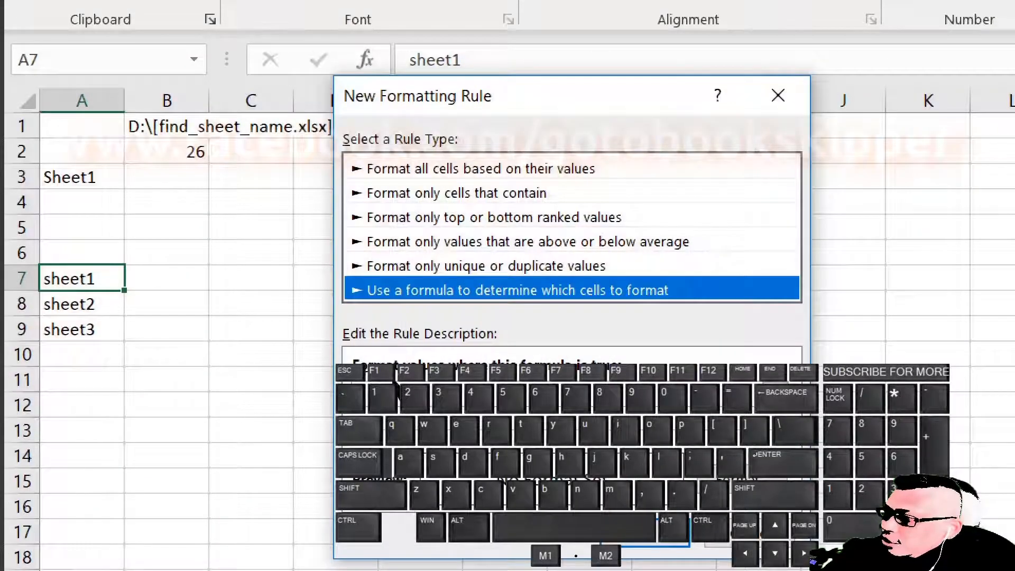
Step: Begin the rule's formula with a fully relative reference to the first sheet name, =A7
click(393, 373)
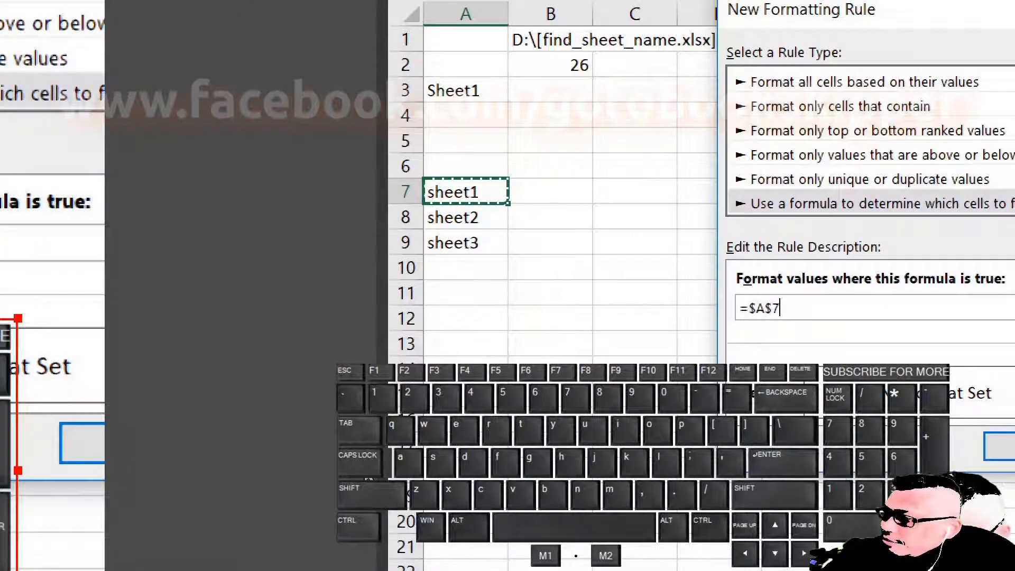
key(F4)
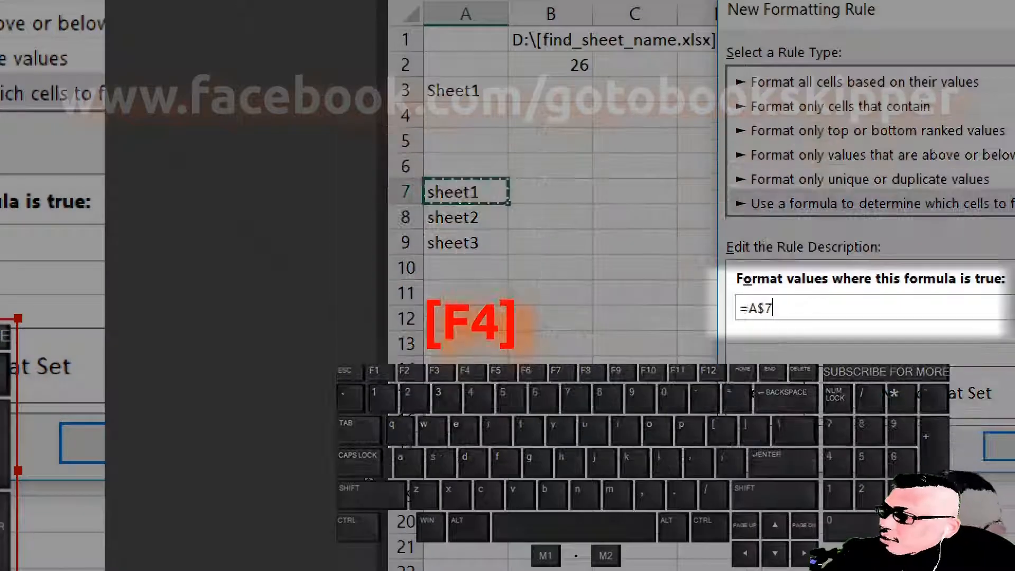
key(F4)
key(F4)
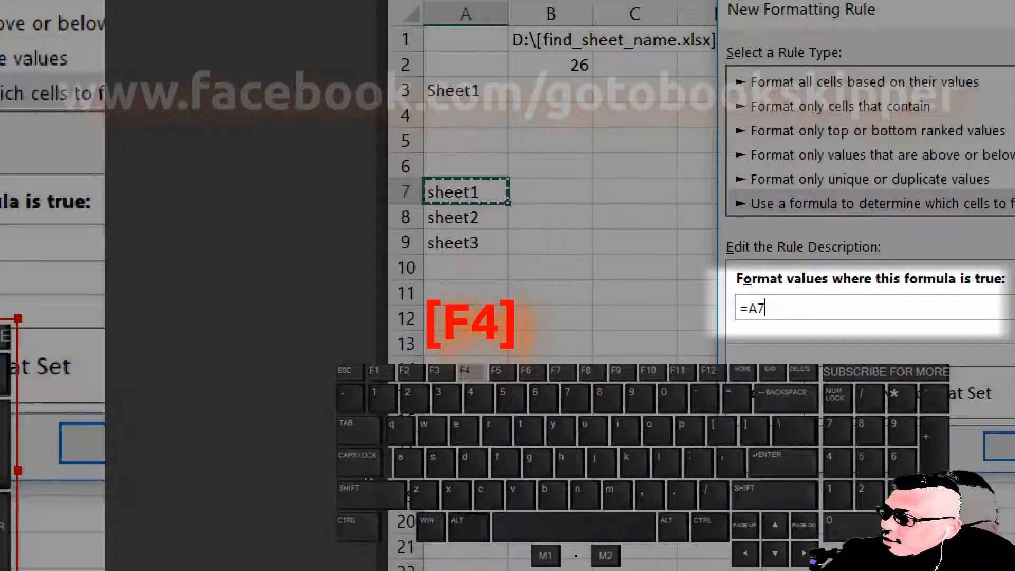
key(F4)
key(F4)
key(F4)
key(F4)
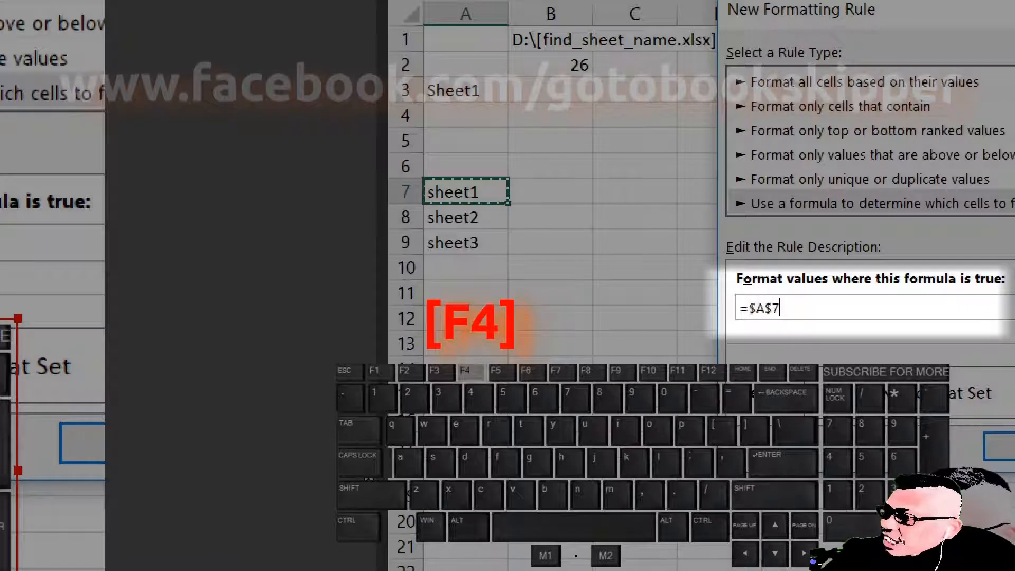
key(F4)
key(F4)
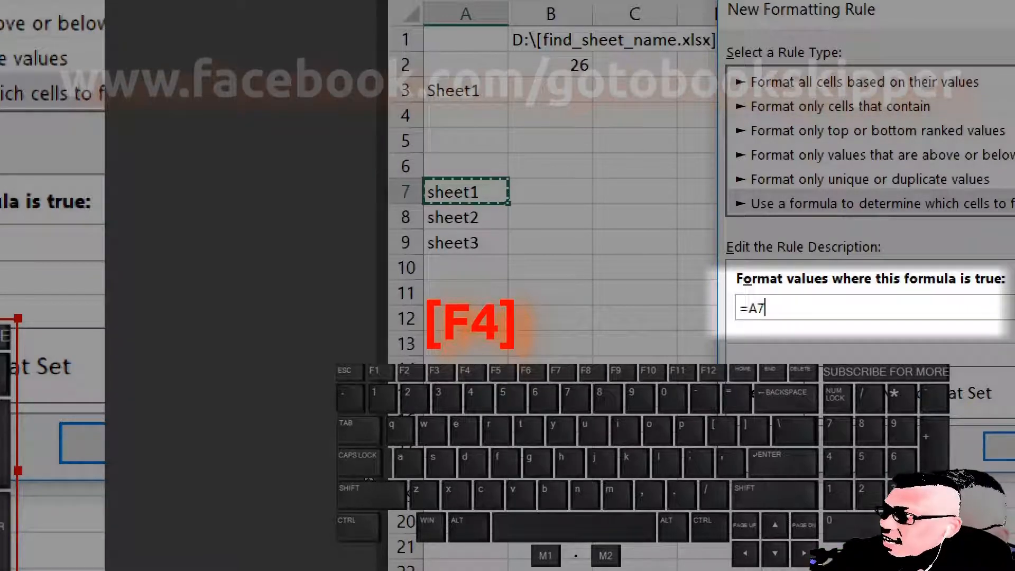
key(F4)
key(F4)
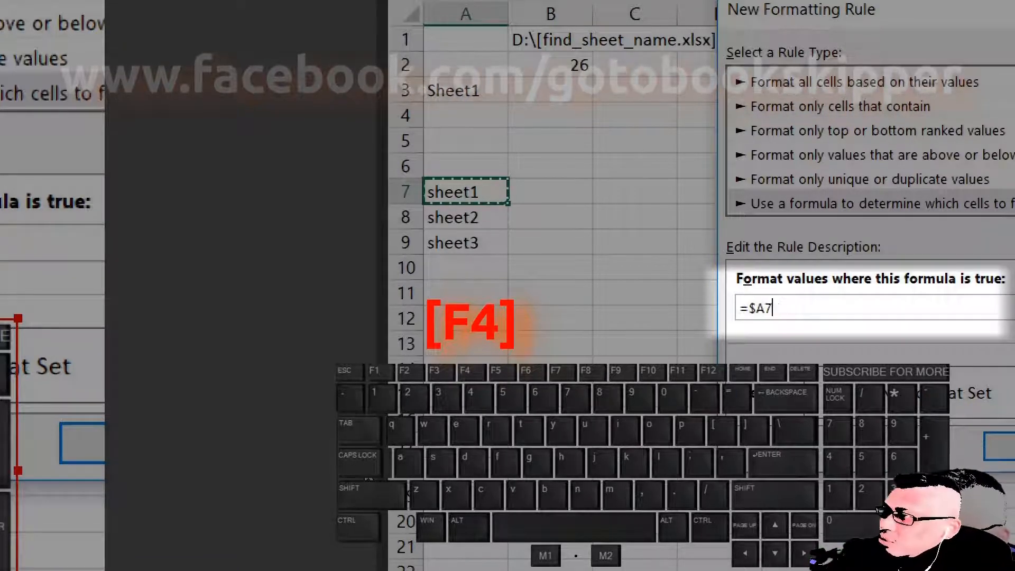
key(F4)
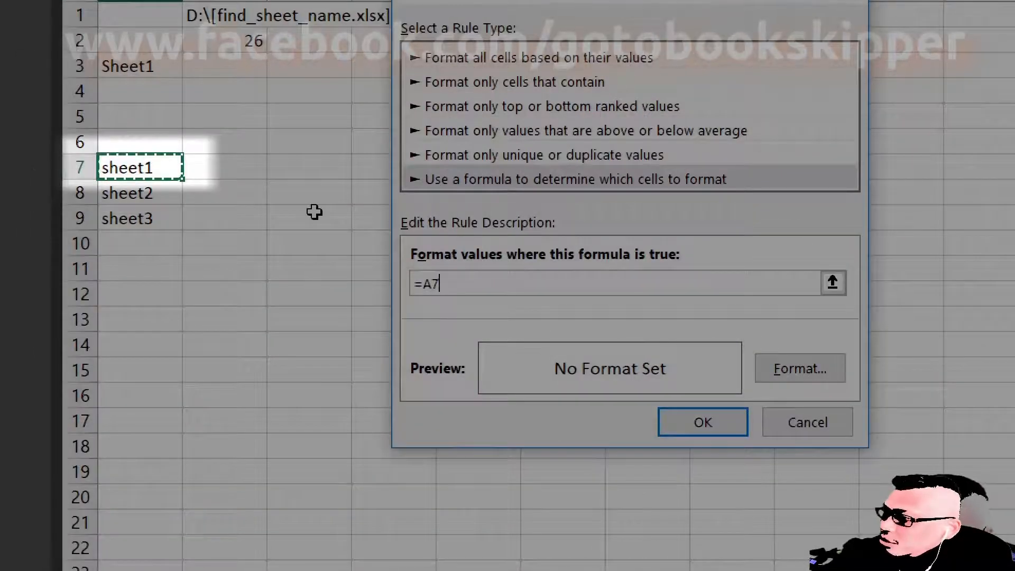
Step: Complete the rule's formula as =A7=$A$3 to compare the list entry with the extracted sheet name
text(=)
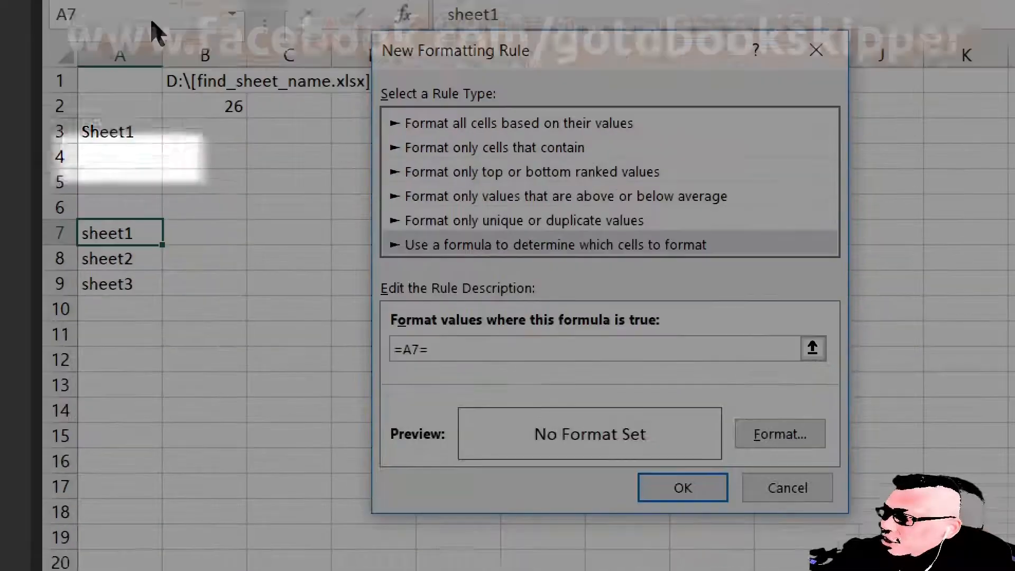
click(129, 144)
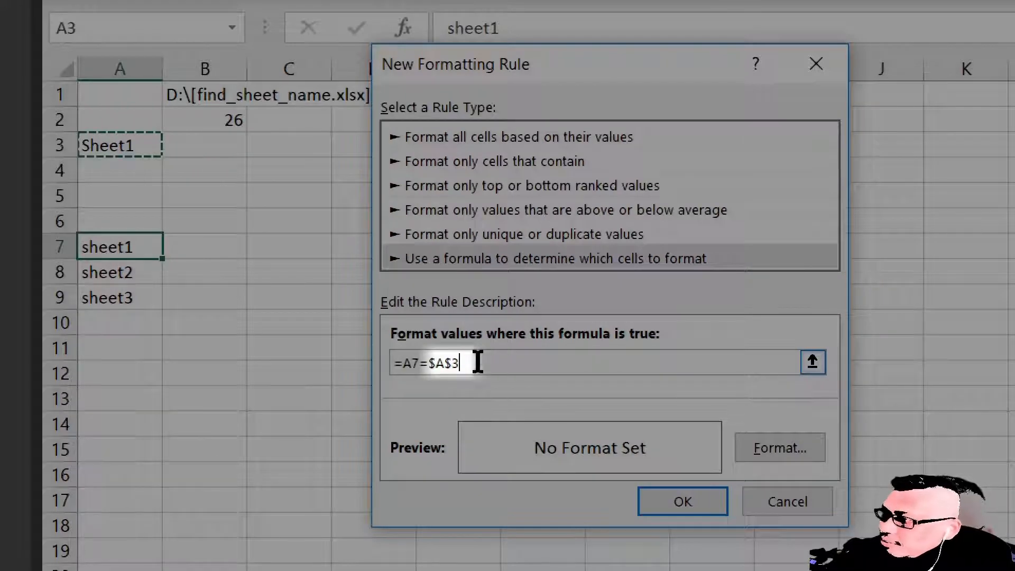
click(438, 363)
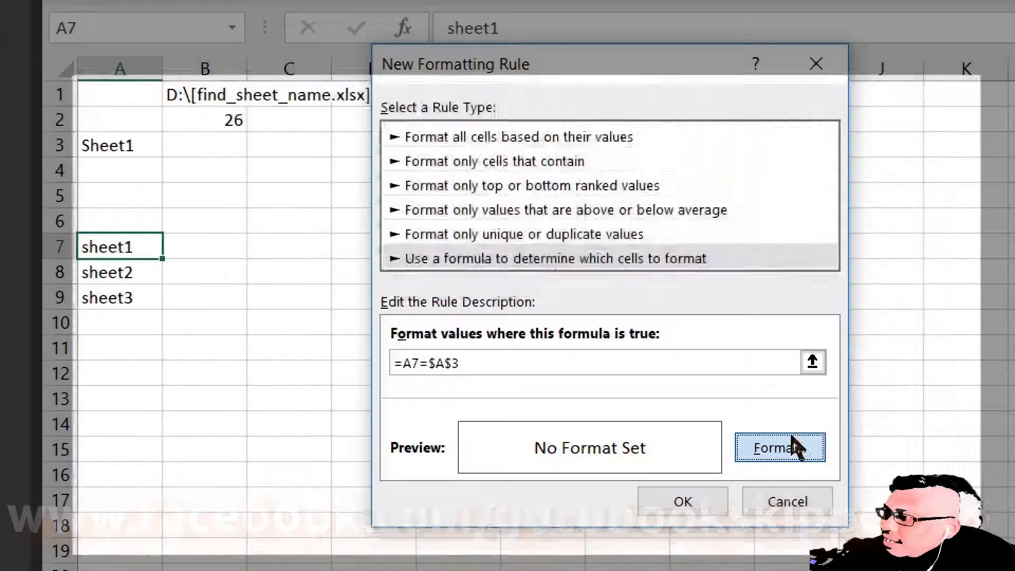
Step: Give the rule a purple font colour and a white background fill, and create the rule
click(796, 447)
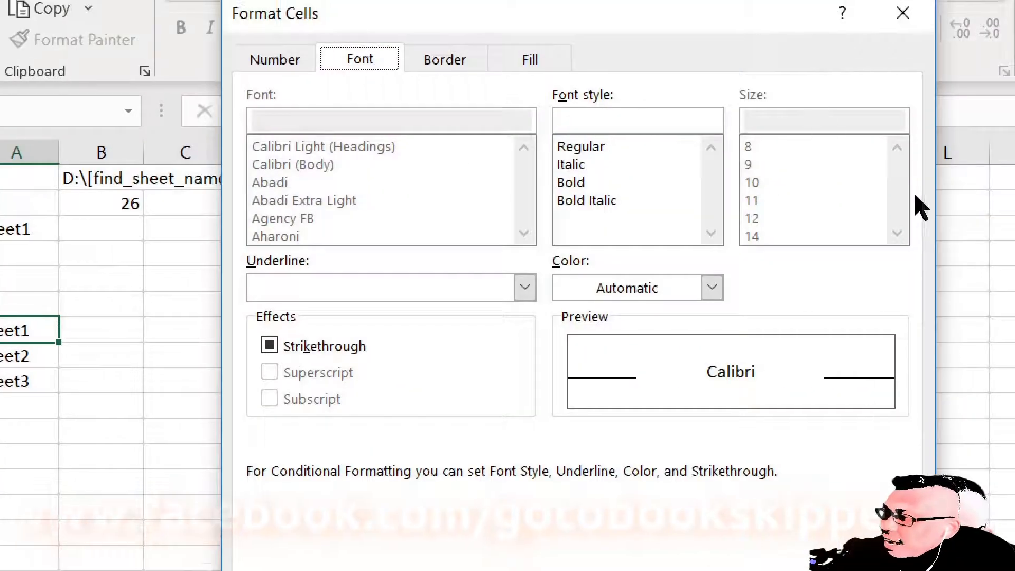
click(651, 288)
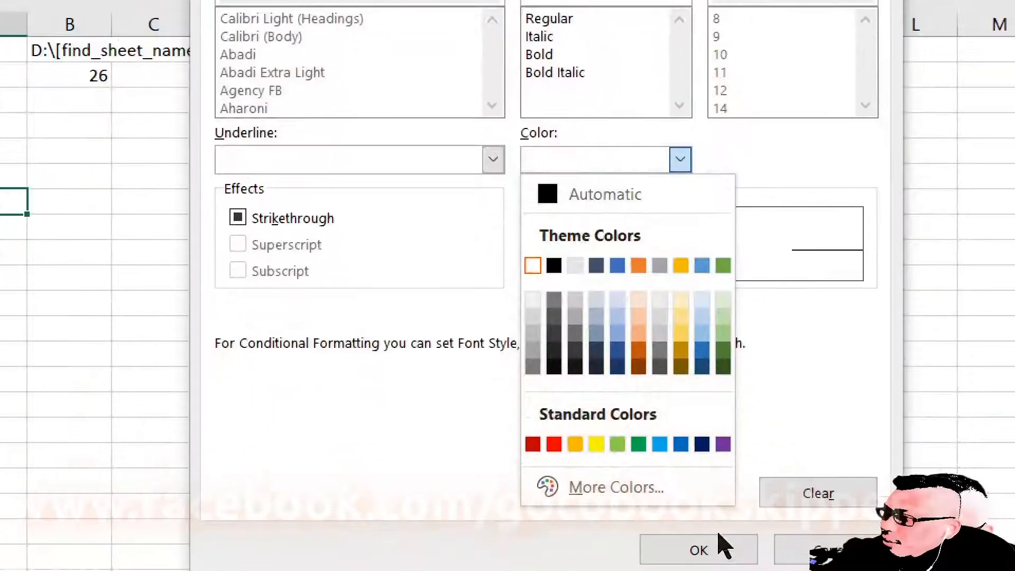
click(755, 568)
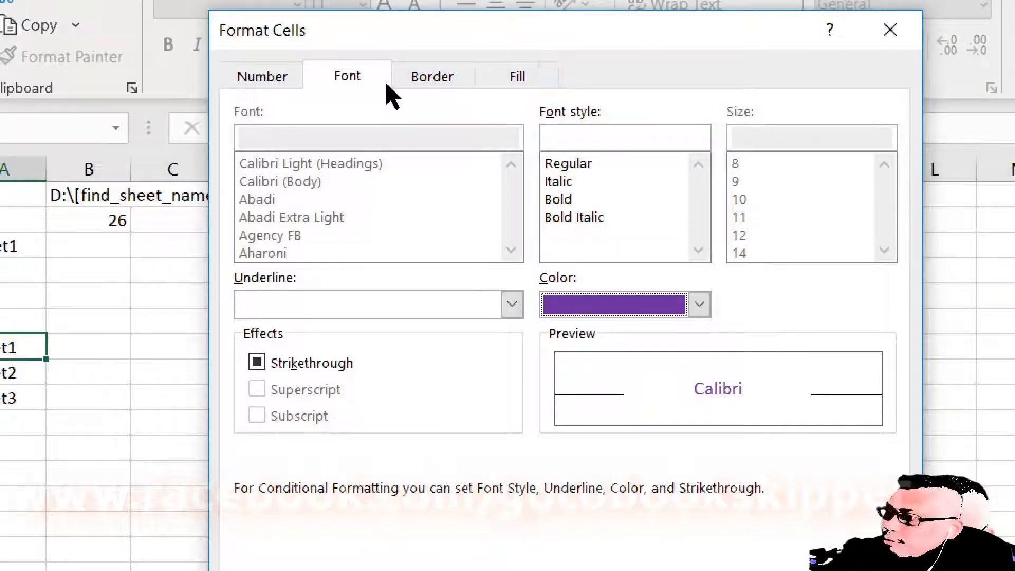
click(505, 82)
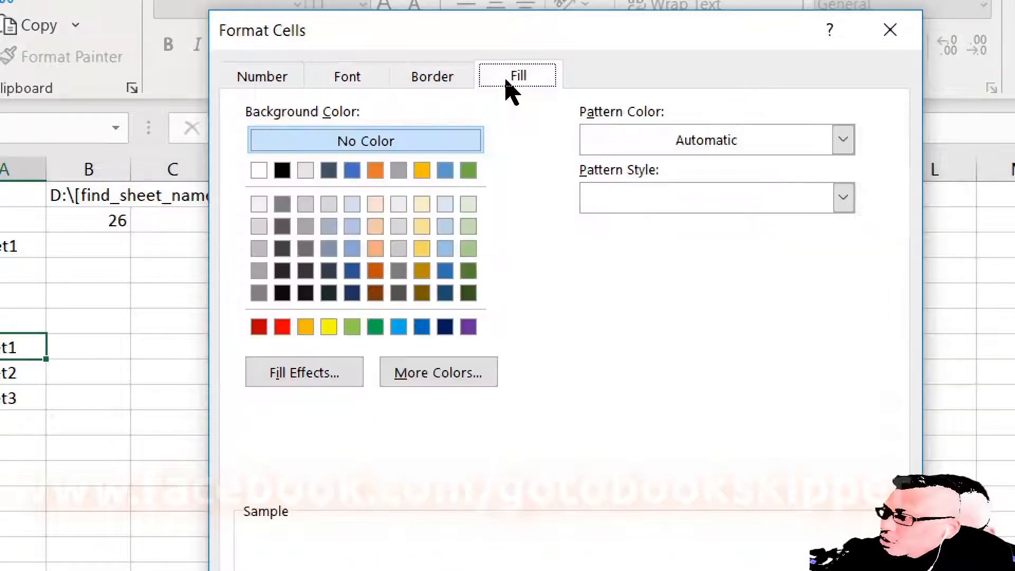
click(263, 170)
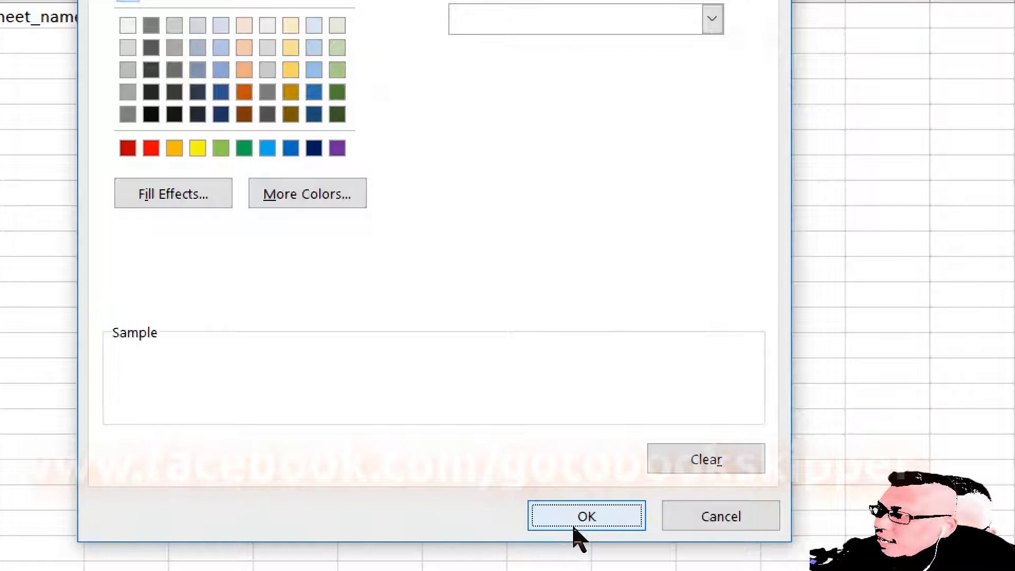
click(577, 536)
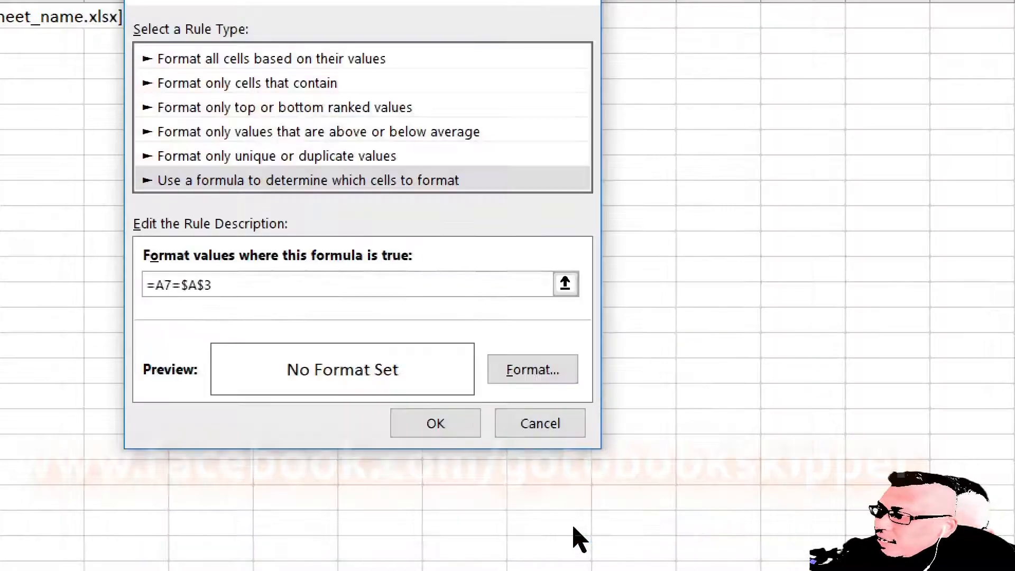
click(439, 426)
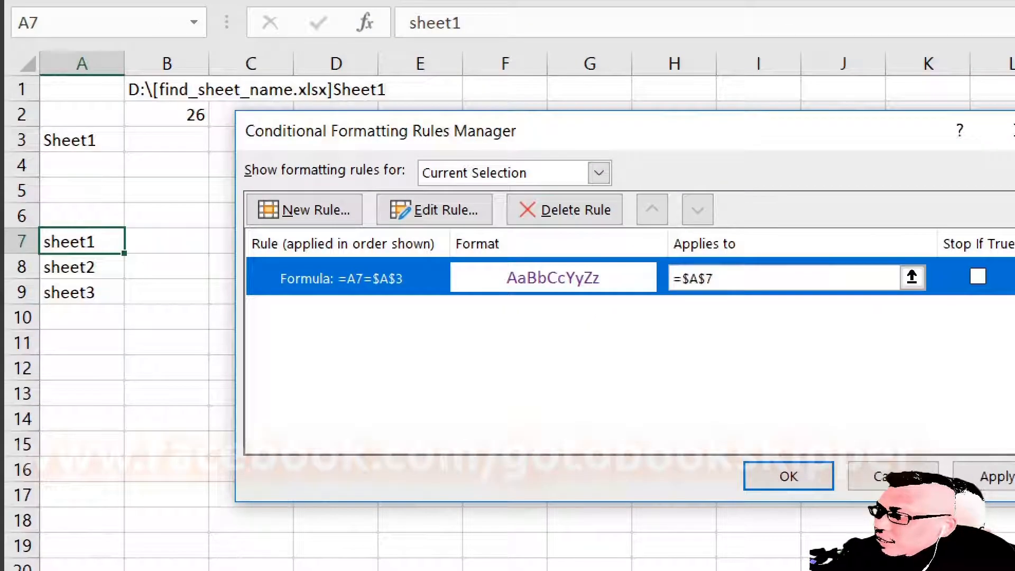
Step: Extend the range the rule applies to so it covers =$A$7:$A$9, and apply it
click(771, 276)
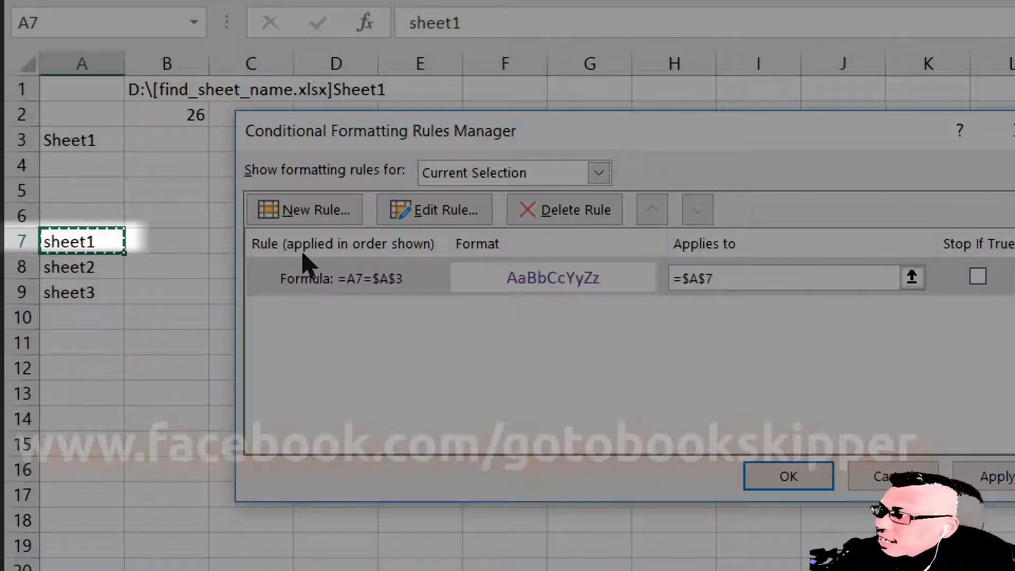
click(92, 244)
drag(92, 249, 102, 301)
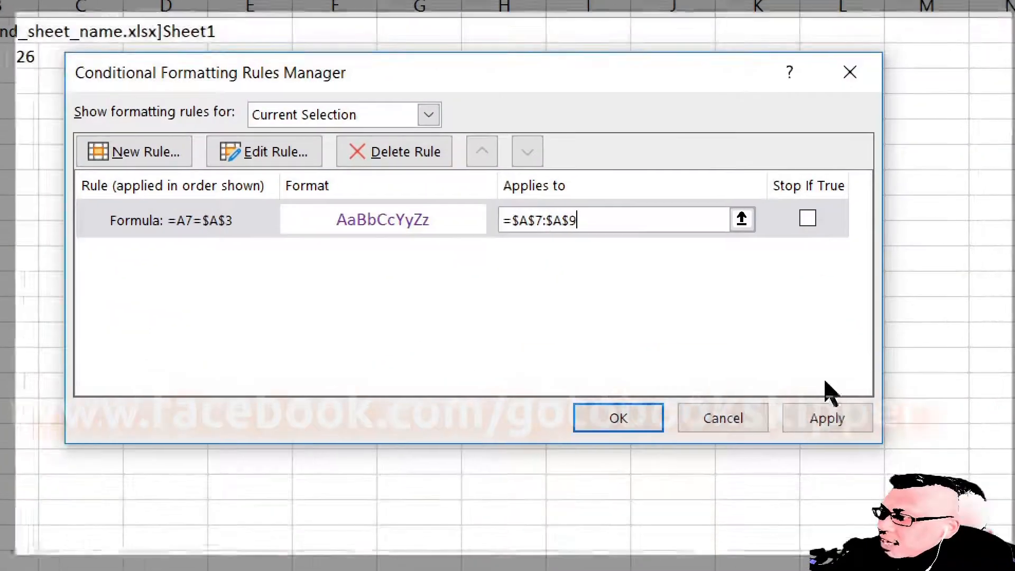
click(820, 416)
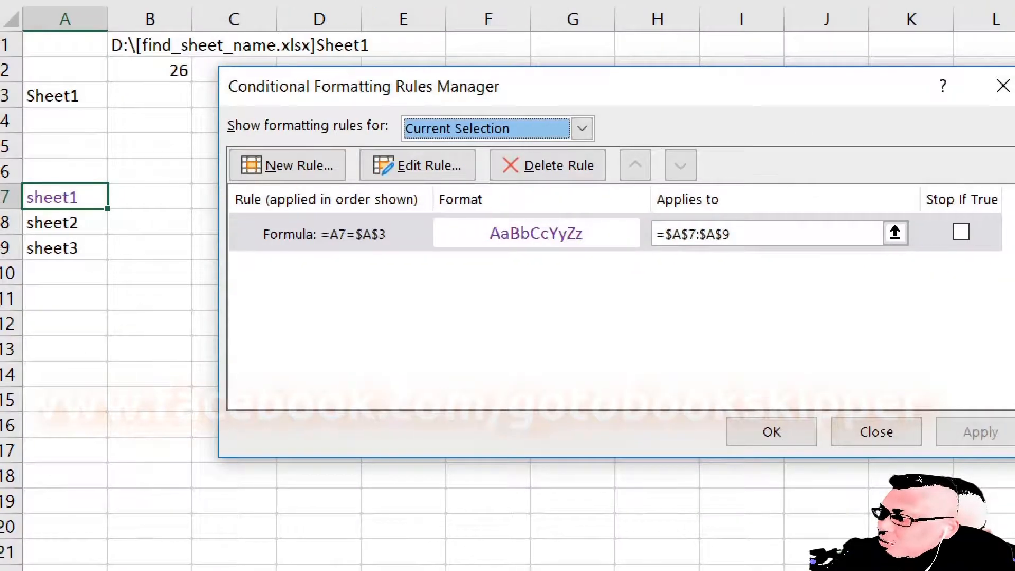
click(798, 434)
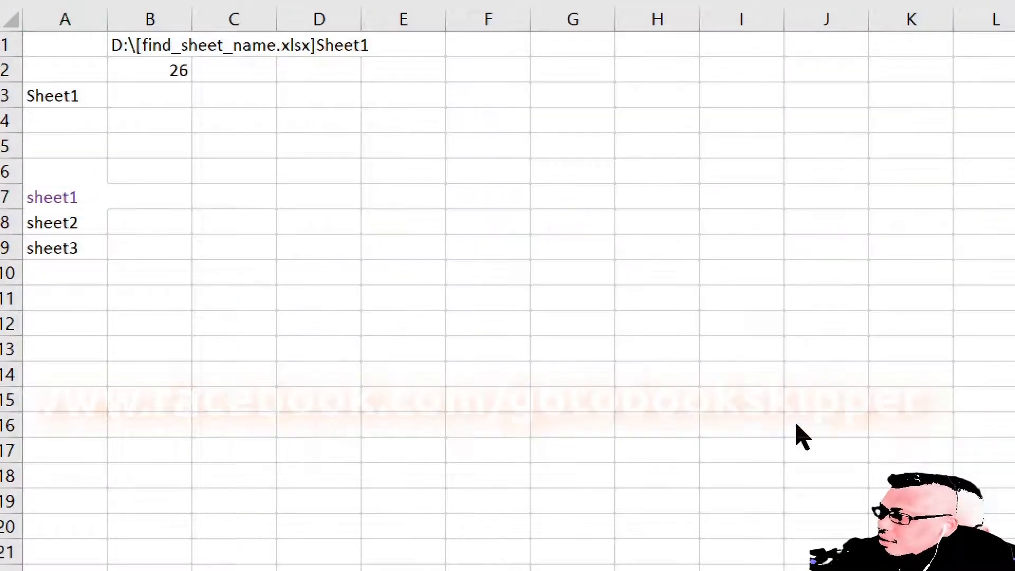
Step: Select cell A3 and rename the Sheet1 worksheet to Sheet3
click(114, 197)
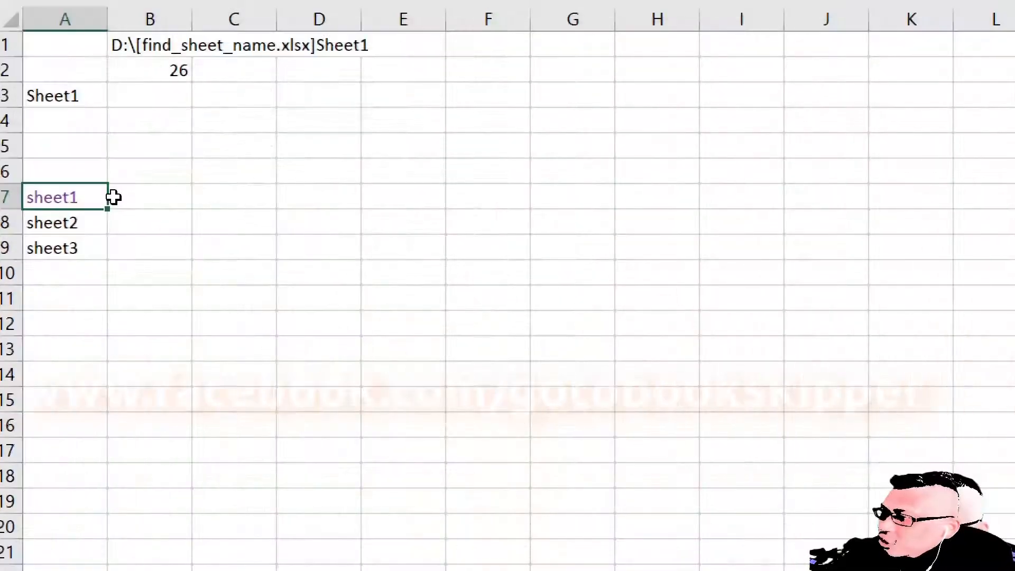
key(Up)
key(Up)
key(Up)
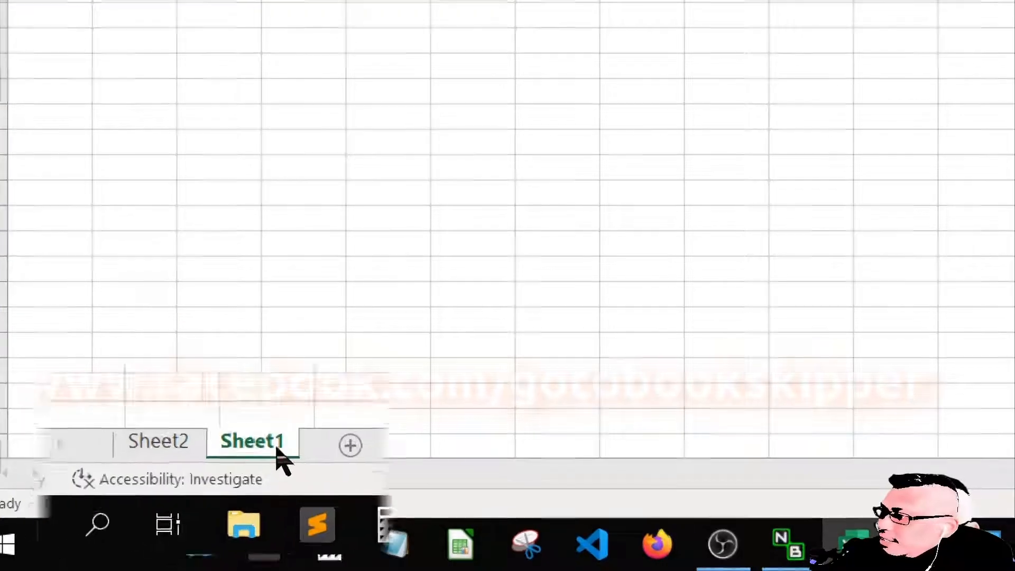
double_click(276, 448)
click(276, 448)
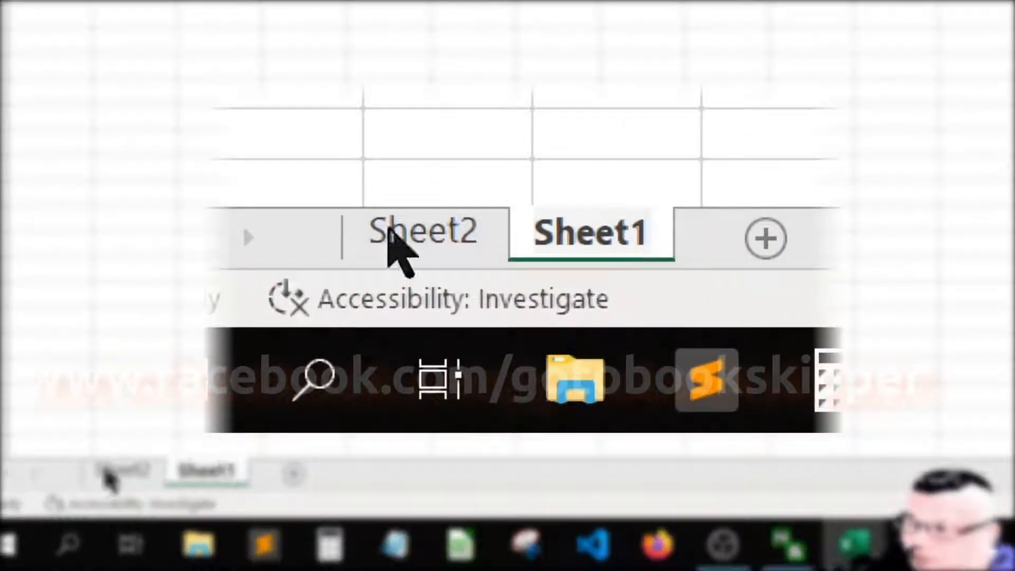
key(BackSpace)
text(3)
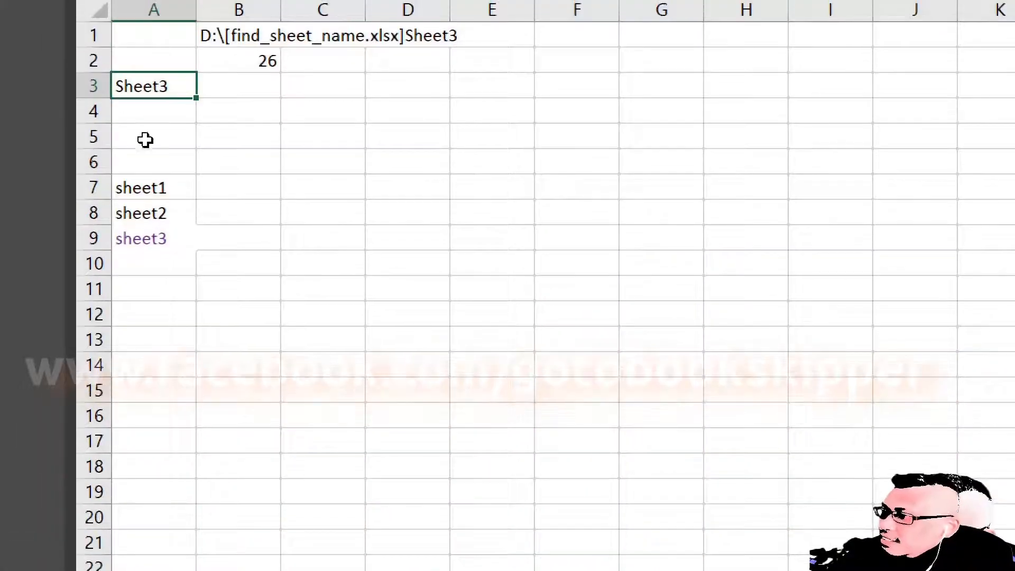
Step: Check the conditional formatting on the sheet names in cells A7:A9 against the renamed worksheet
click(138, 237)
key(Up)
key(Up)
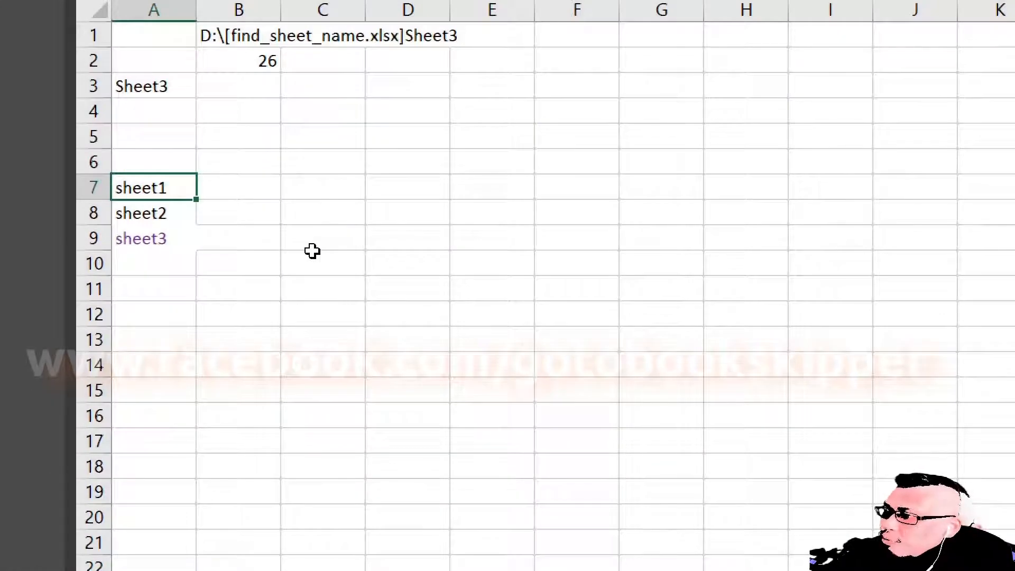
key(shift+Down)
key(shift+Down)
key(Up)
key(Down)
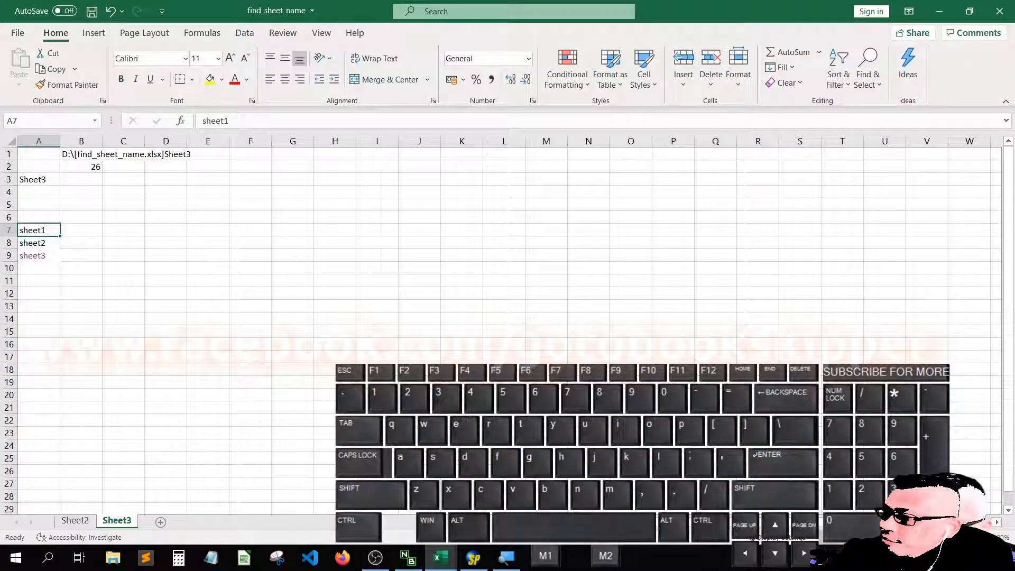
Step: Start a new conditional formatting rule for cell A7 that uses a formula to determine which cells to format
key(alt)
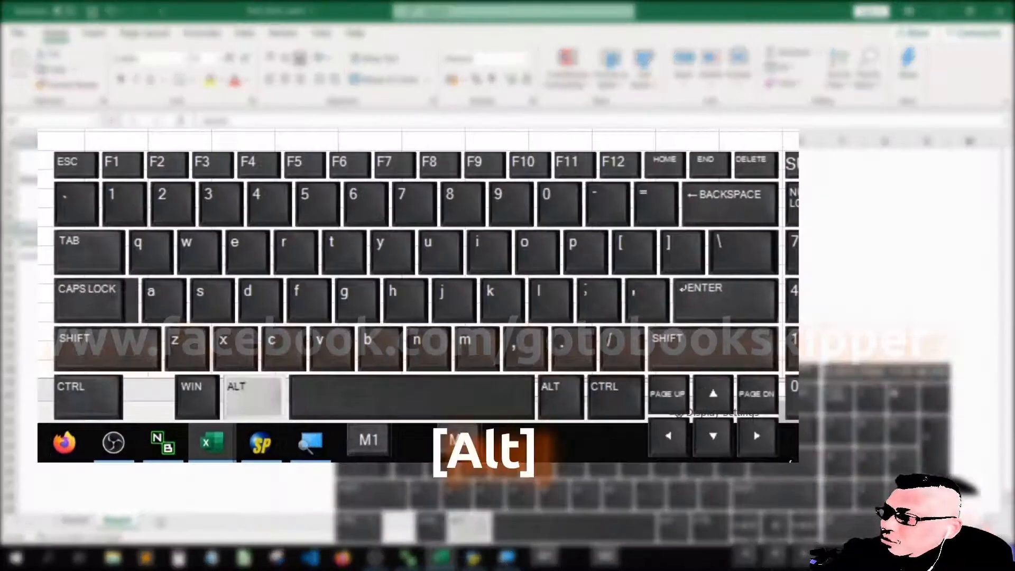
key(o)
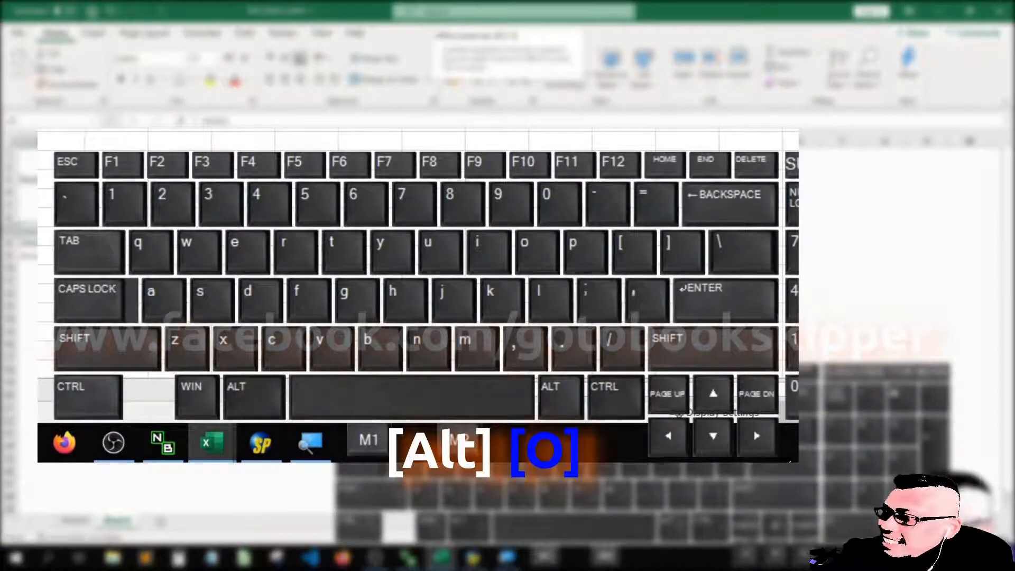
key(d)
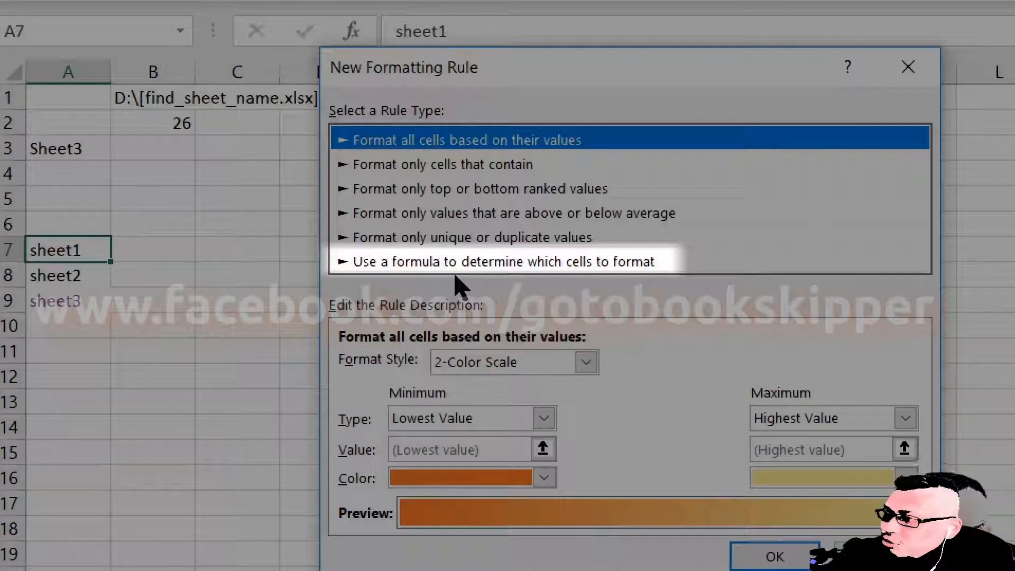
click(437, 263)
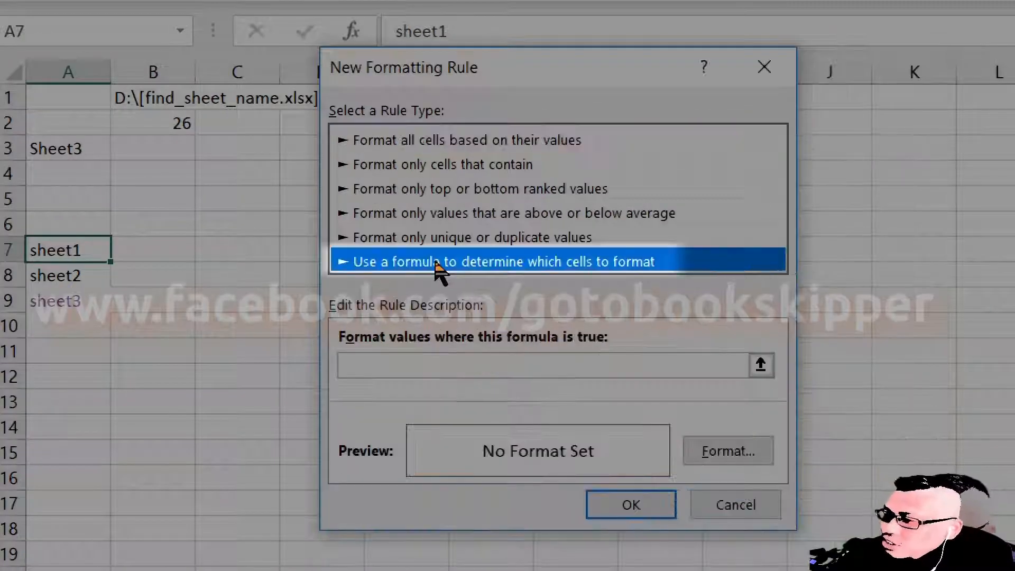
Step: Set the rule's formula to =A7<>$A$3, with a relative reference to A7 and an absolute reference to A3
click(385, 367)
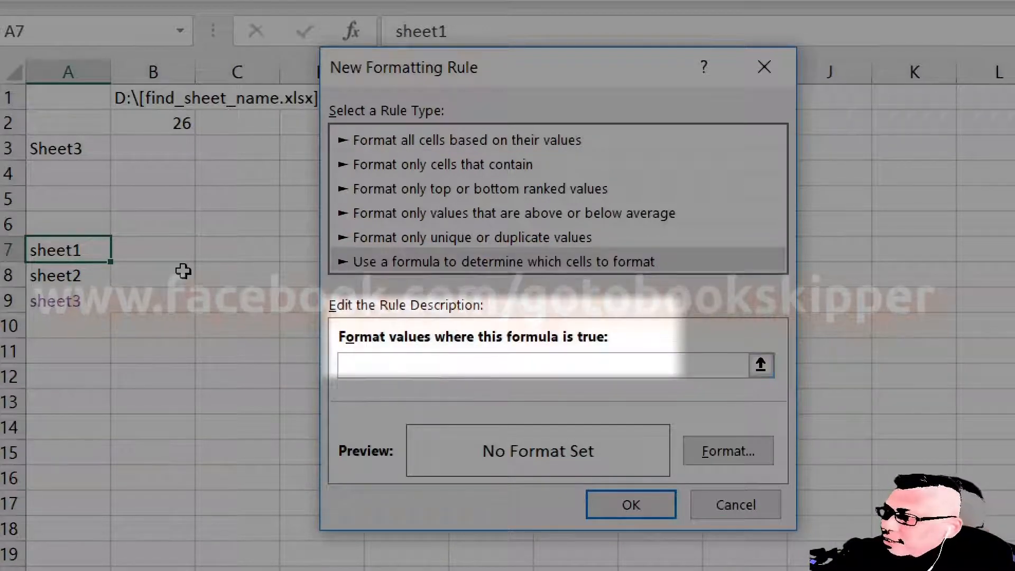
click(57, 252)
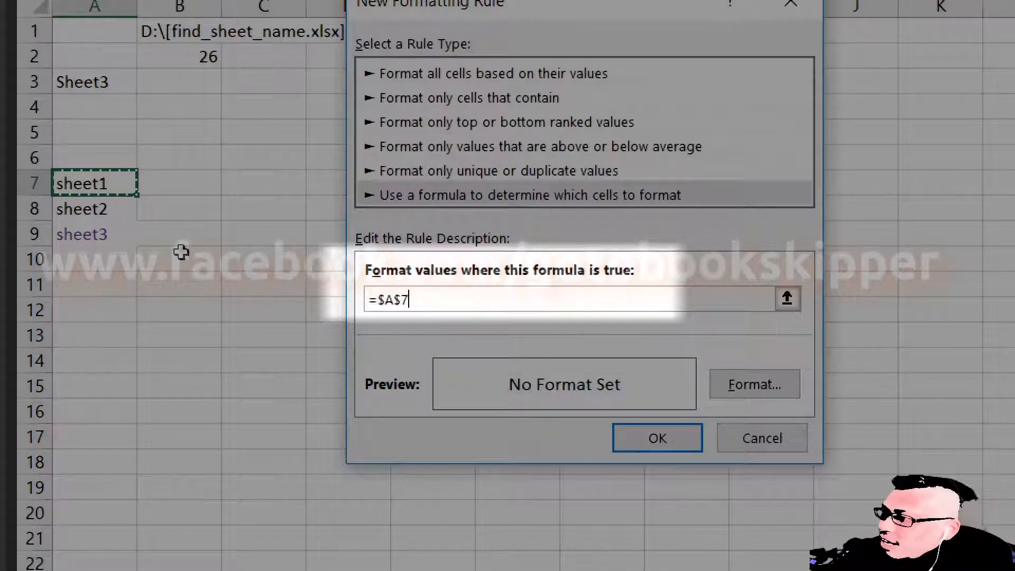
key(F4)
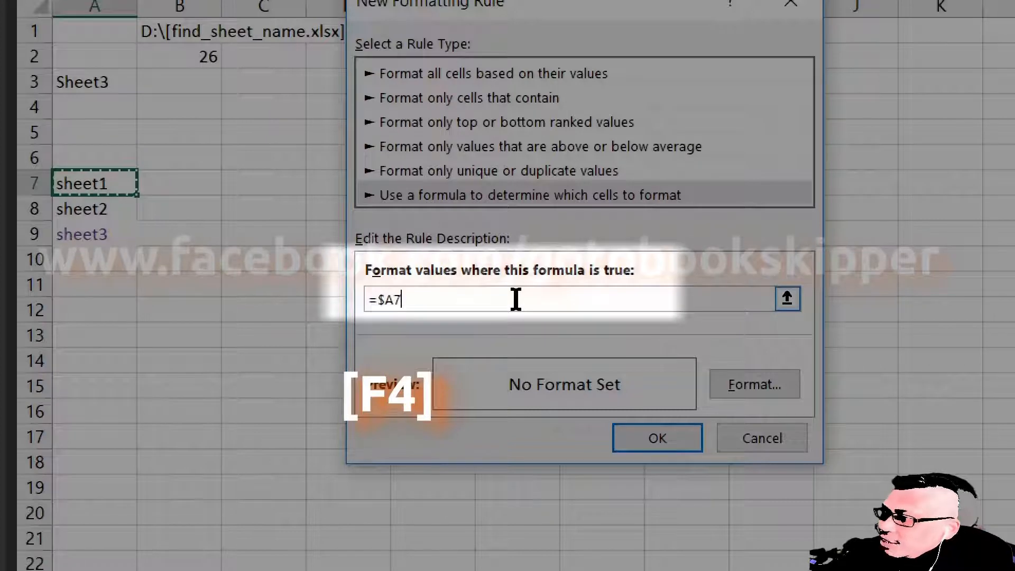
key(F4)
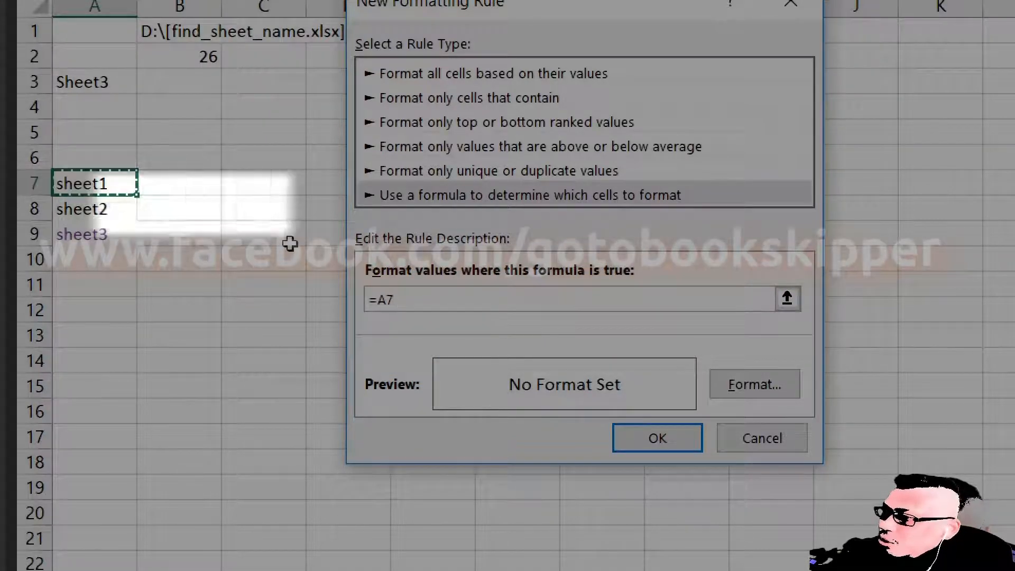
text(=)
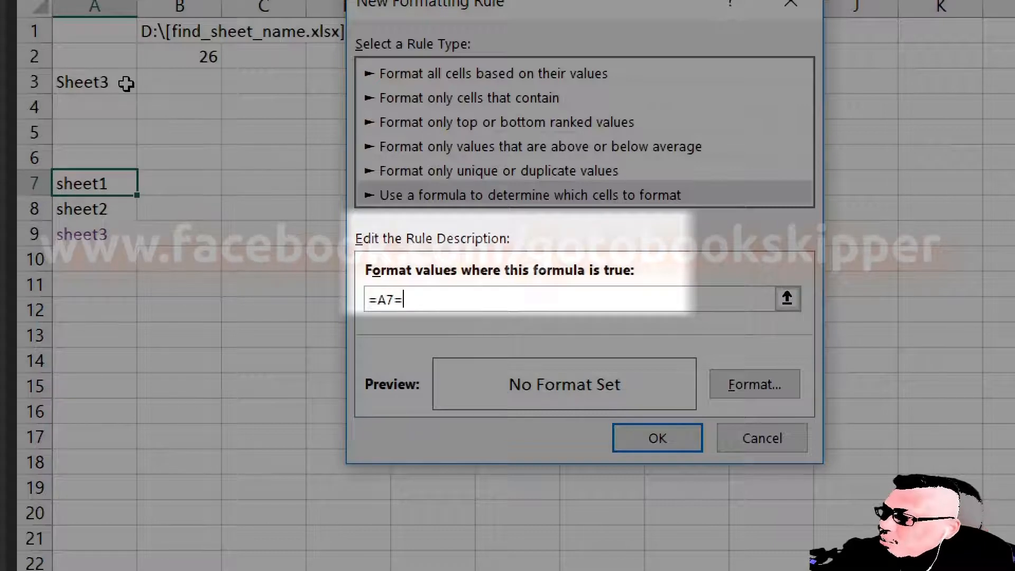
key(BackSpace)
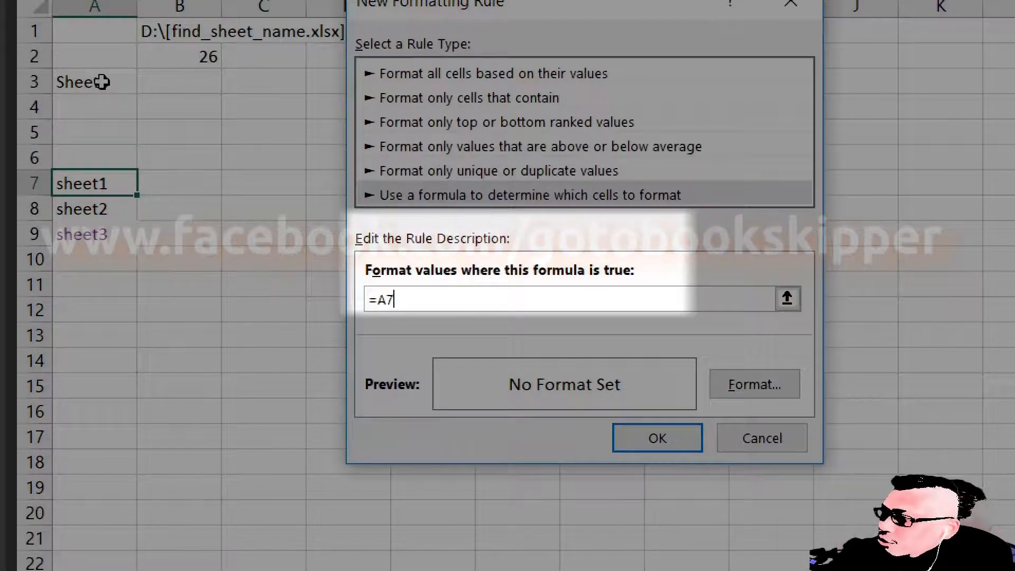
text(<>)
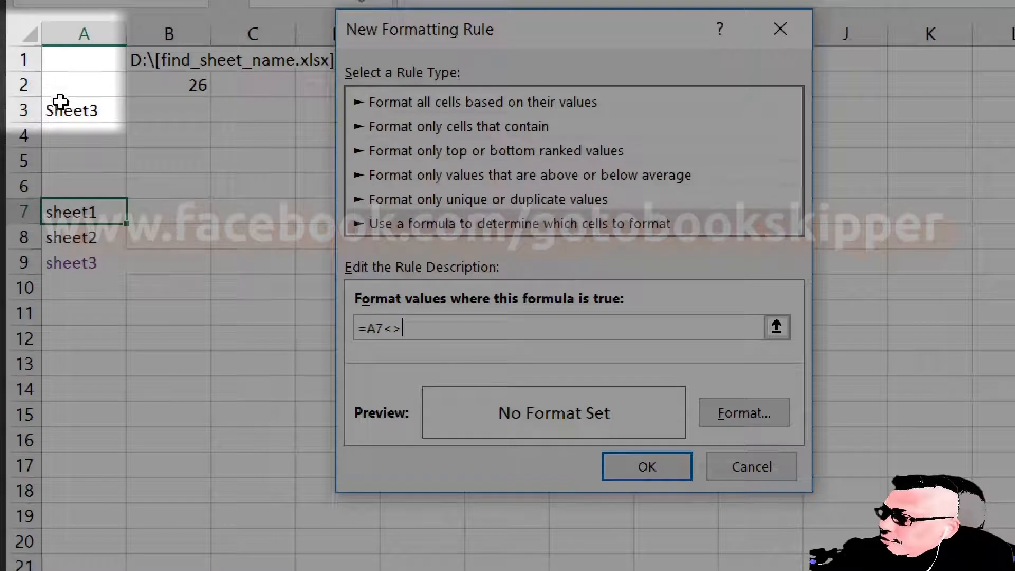
click(60, 109)
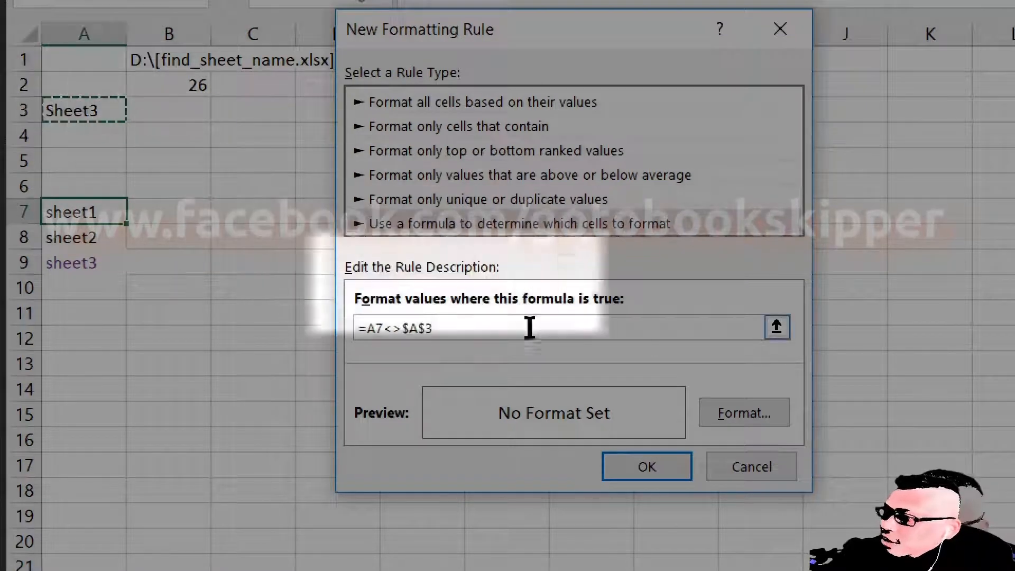
Step: Give the not-equal rule a purple background fill and a white font colour, and create the rule
click(732, 418)
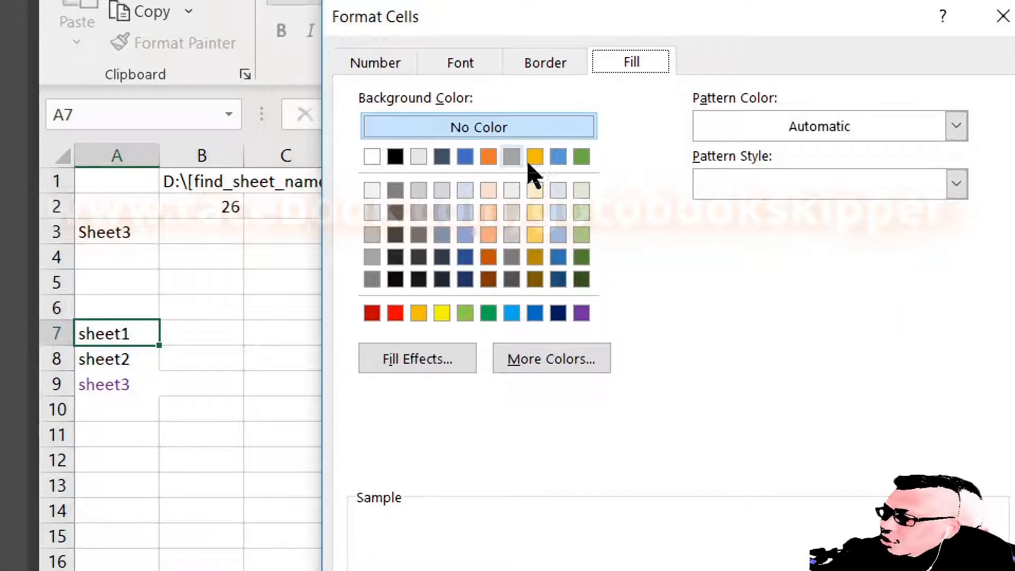
click(582, 313)
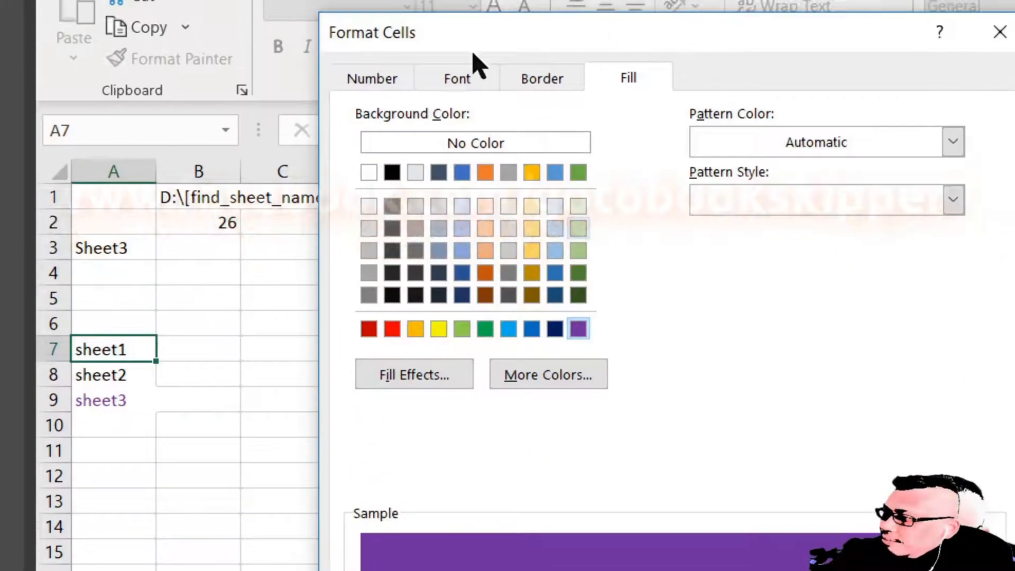
click(442, 82)
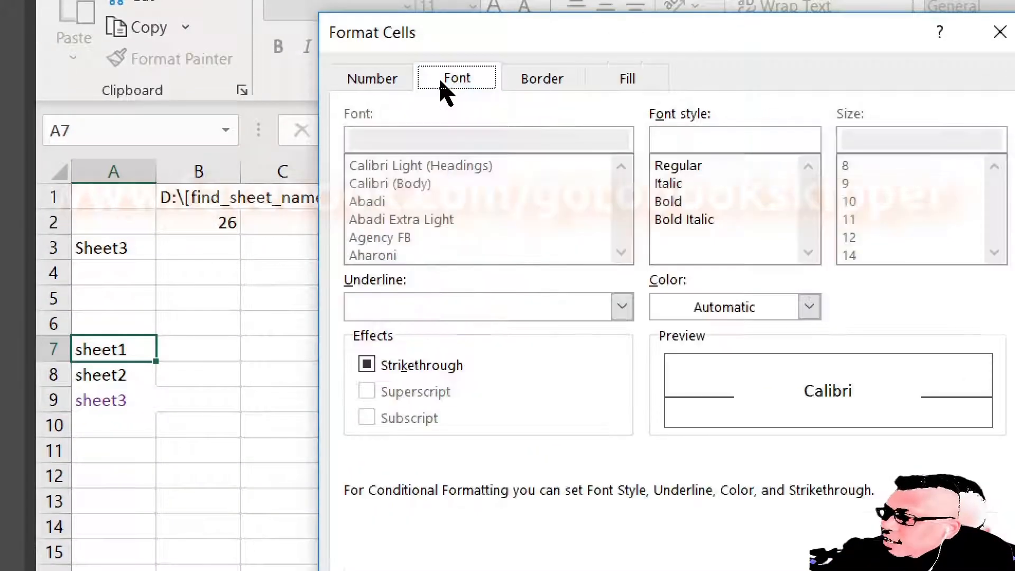
click(741, 306)
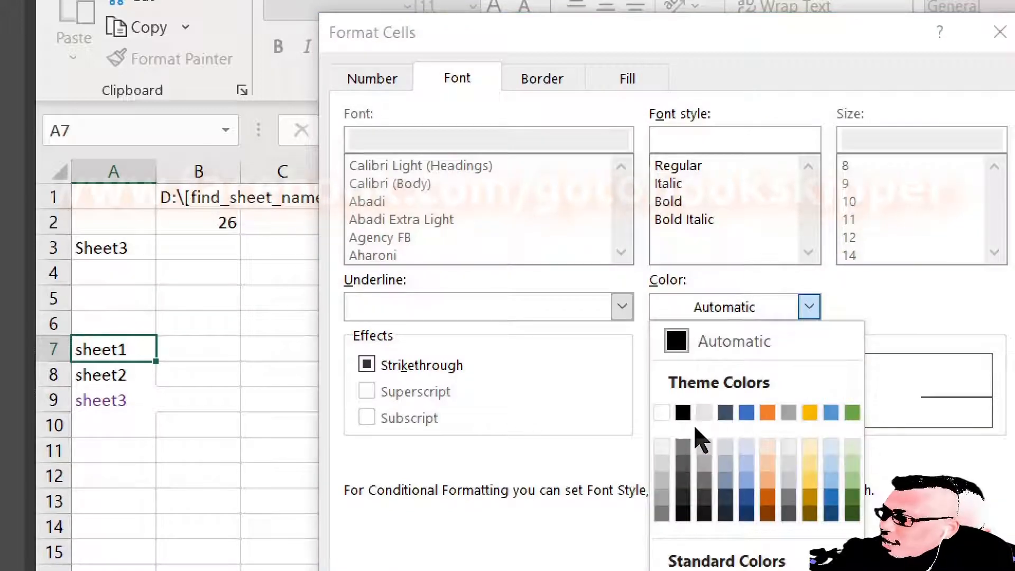
click(662, 413)
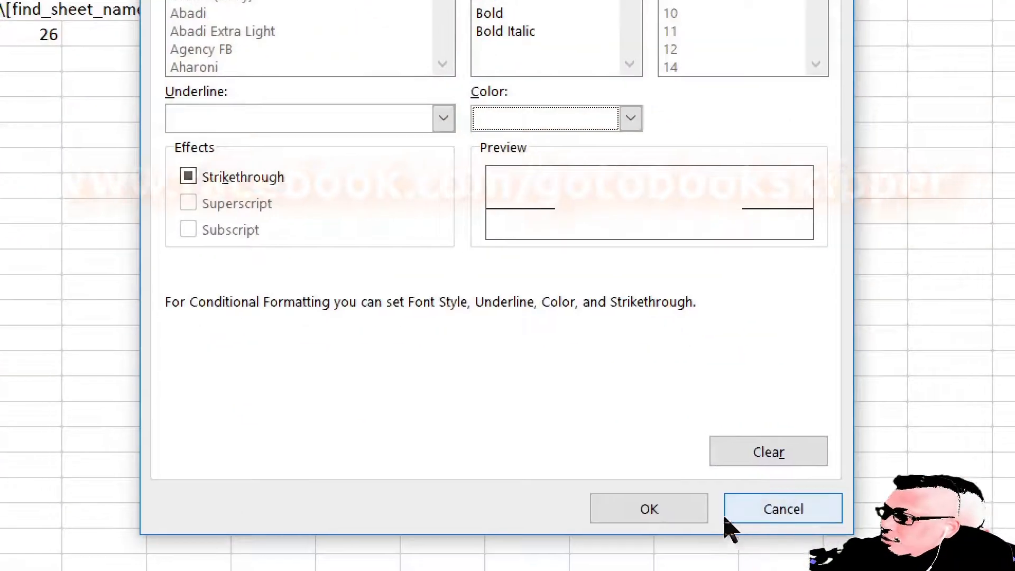
click(672, 514)
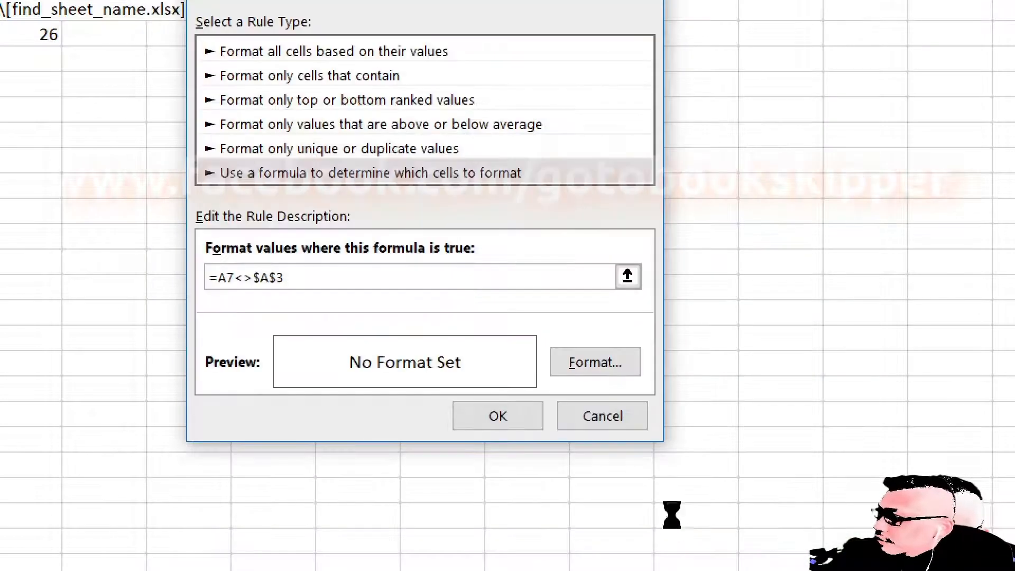
click(498, 417)
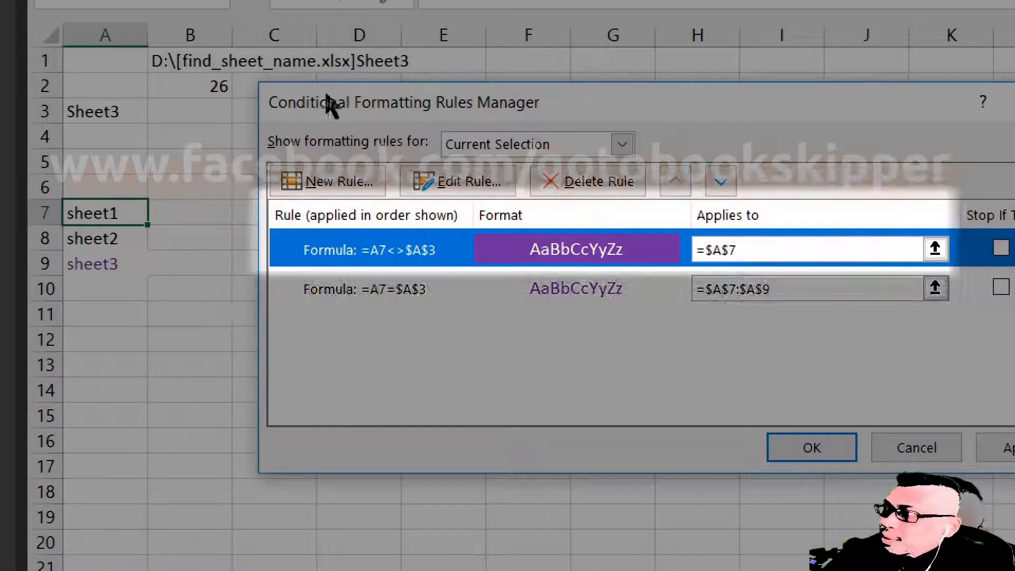
Step: Extend the =A7<>$A$3 rule to the range =$A$7:$A$9, apply it and close the rules manager
click(776, 254)
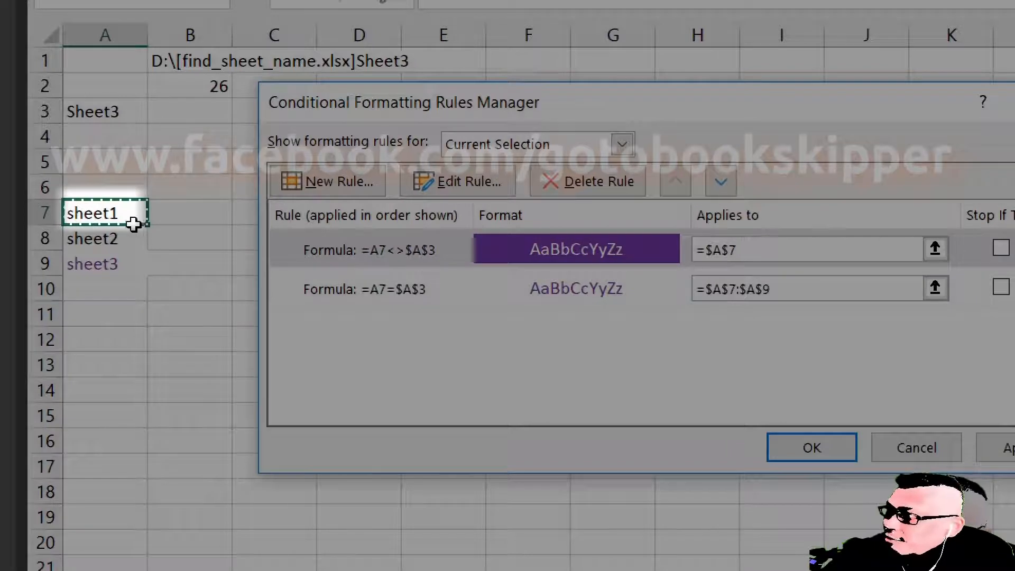
click(93, 217)
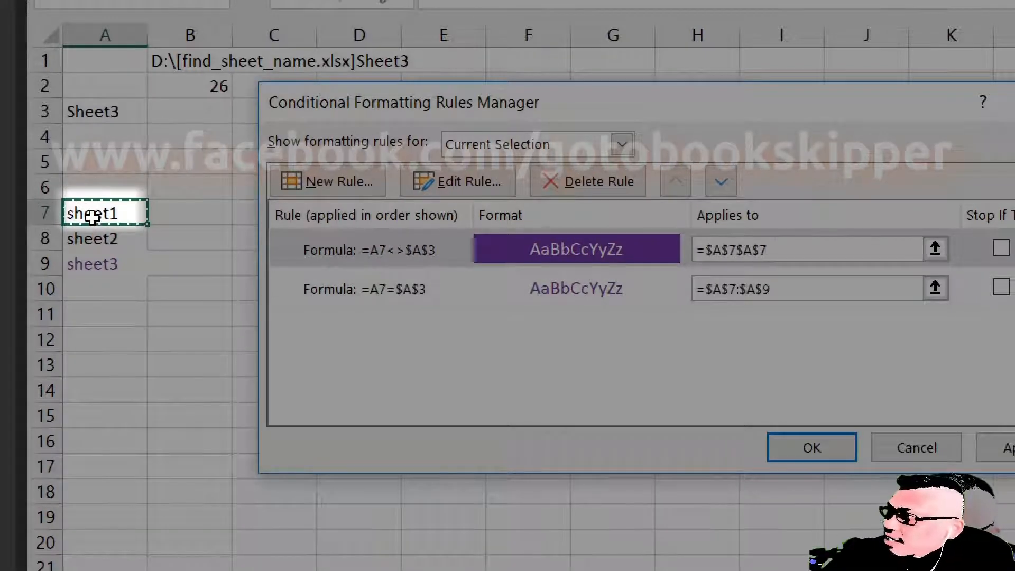
key(shift+Down)
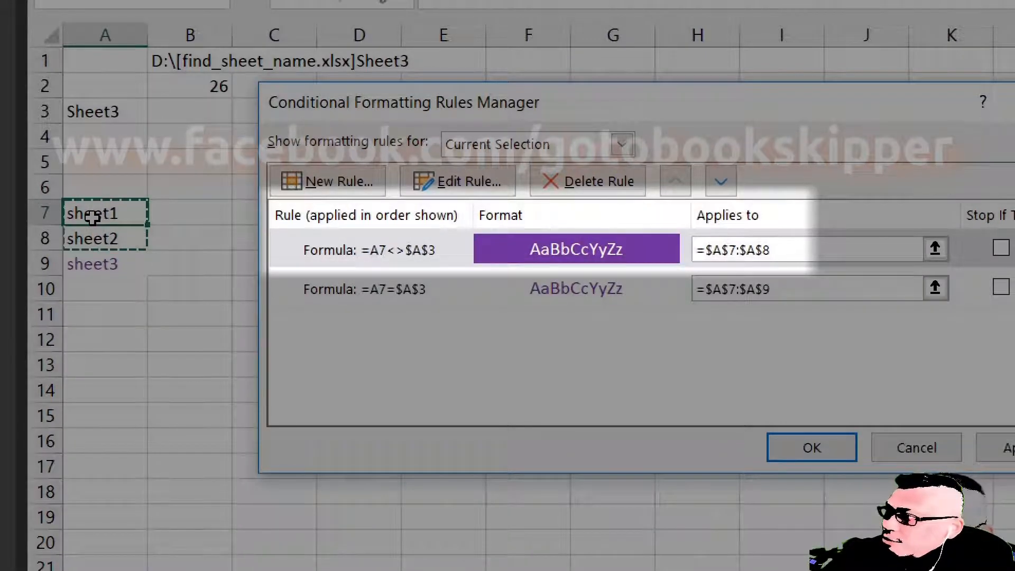
key(shift+Down)
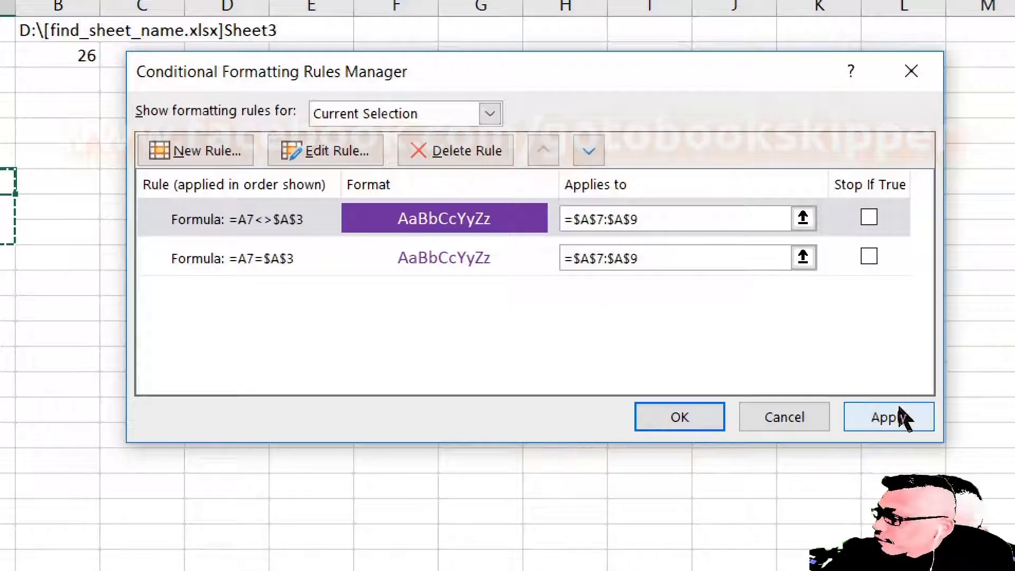
click(1010, 448)
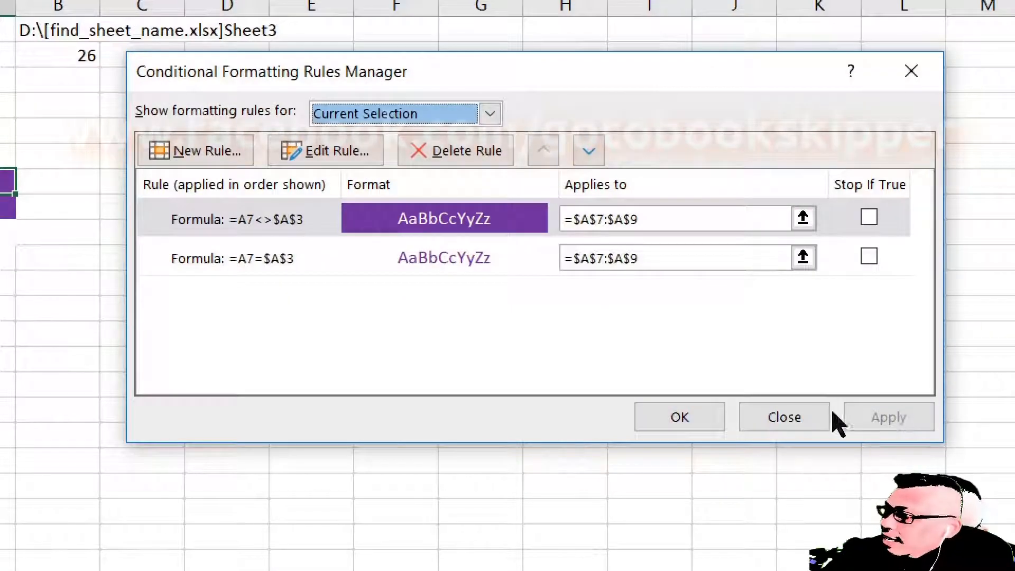
click(707, 422)
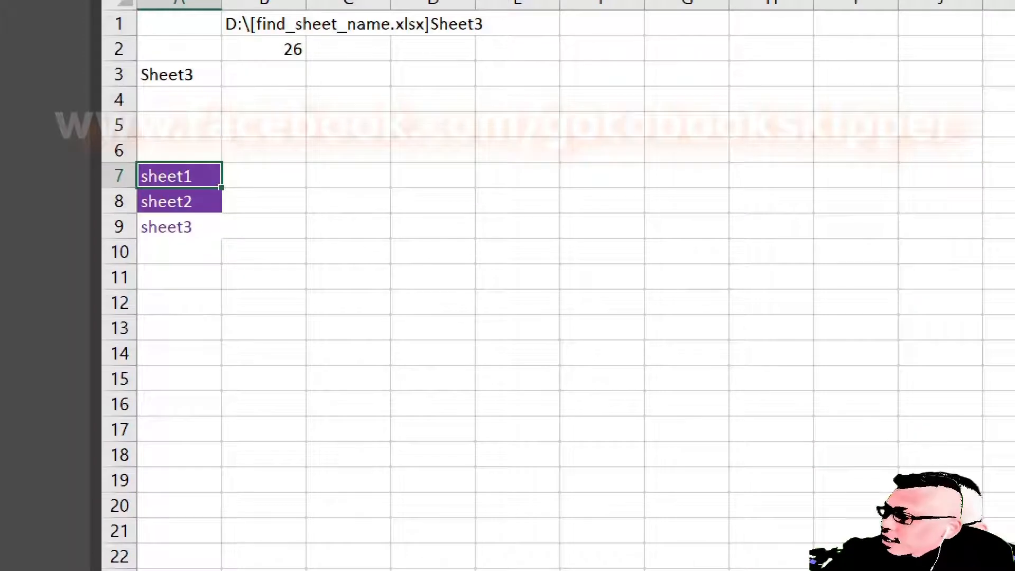
Step: Select cell A3, then cell A9, and rename the Sheet3 worksheet to Sheet1
click(223, 72)
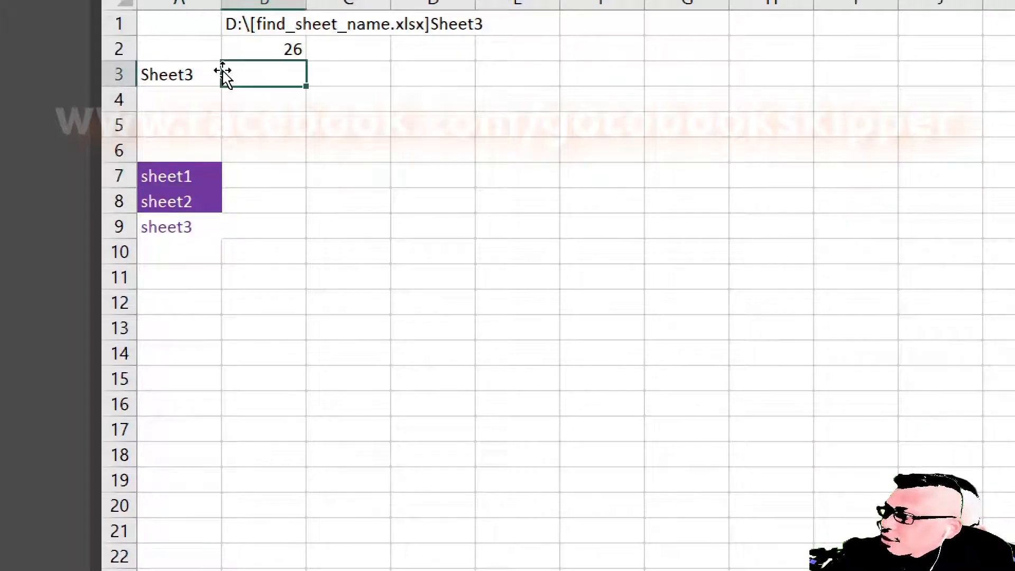
key(Left)
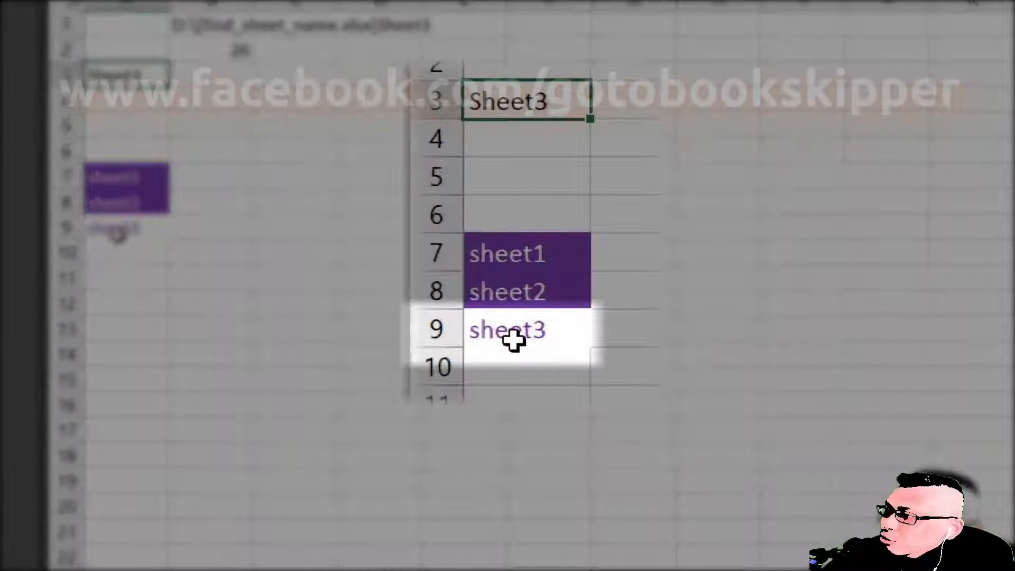
click(119, 236)
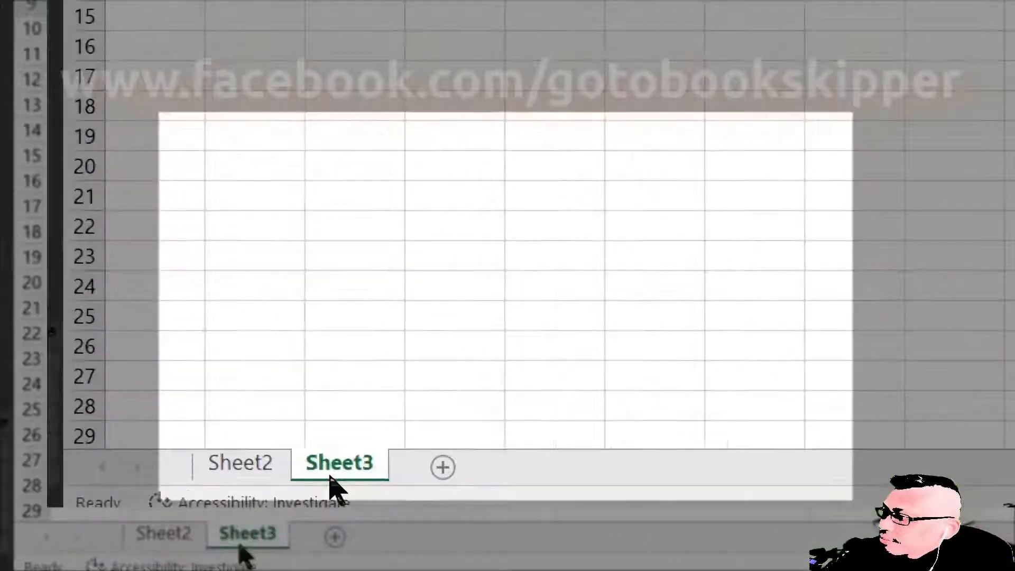
double_click(239, 545)
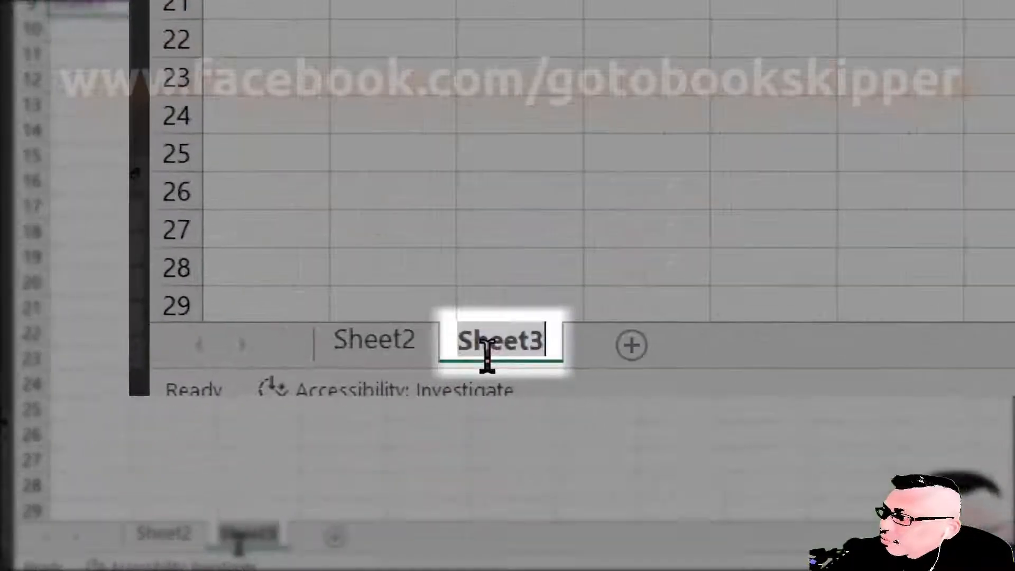
key(Right)
key(BackSpace)
text(1)
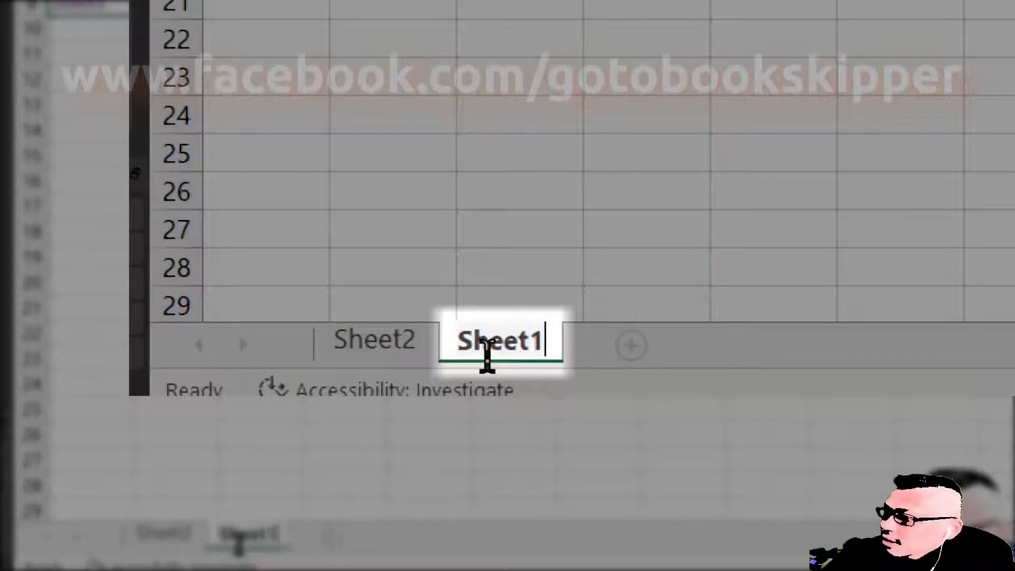
key(Return)
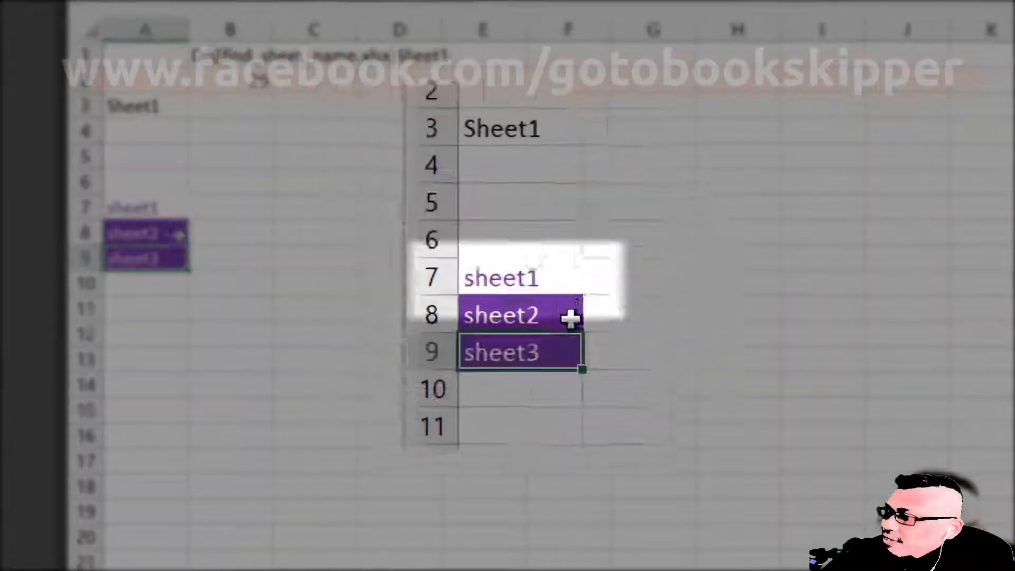
Step: Compare the formatting of the listed names in A7 and A8 with the current sheet name in cell A3
click(159, 208)
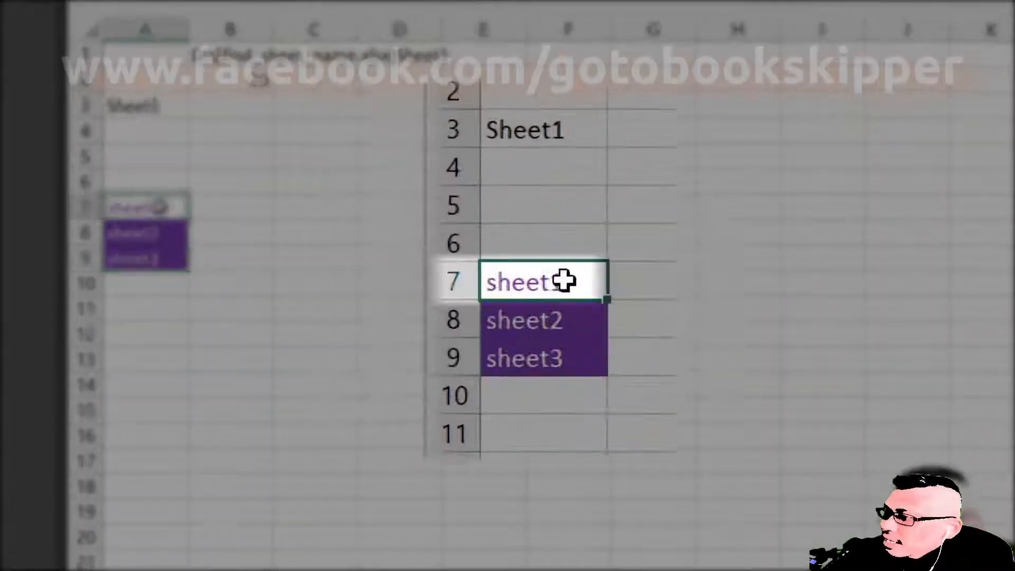
key(Down)
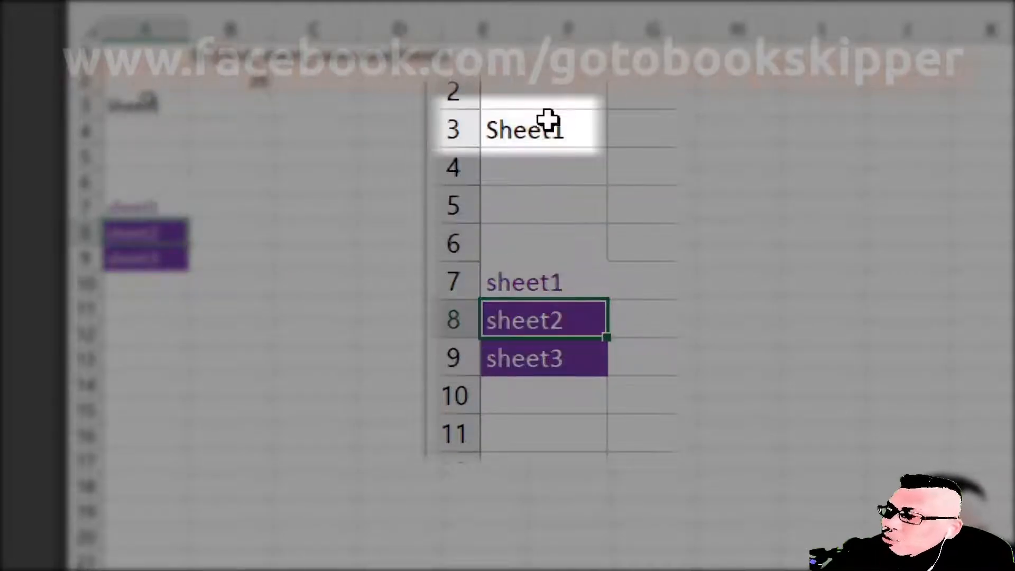
click(147, 105)
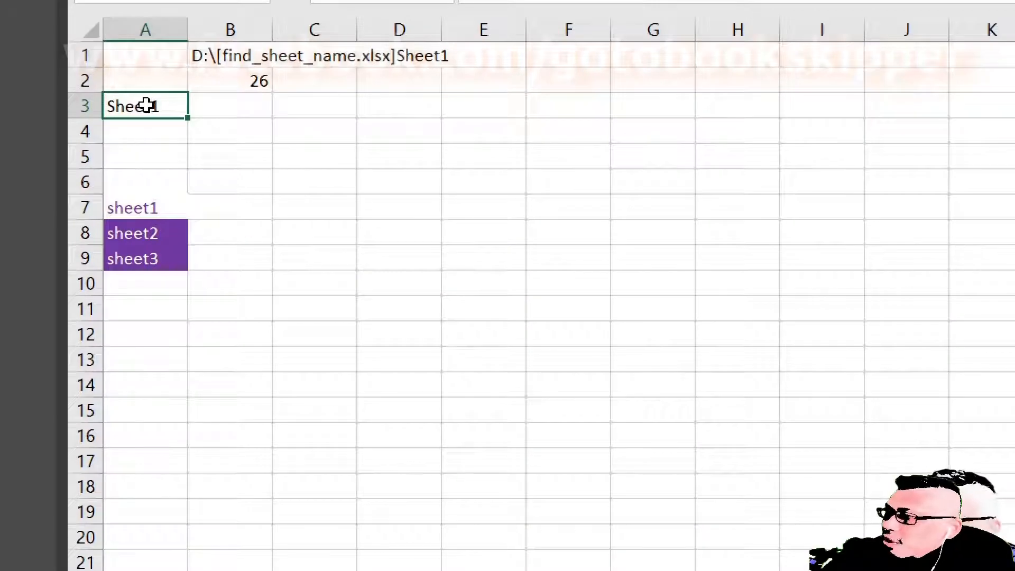